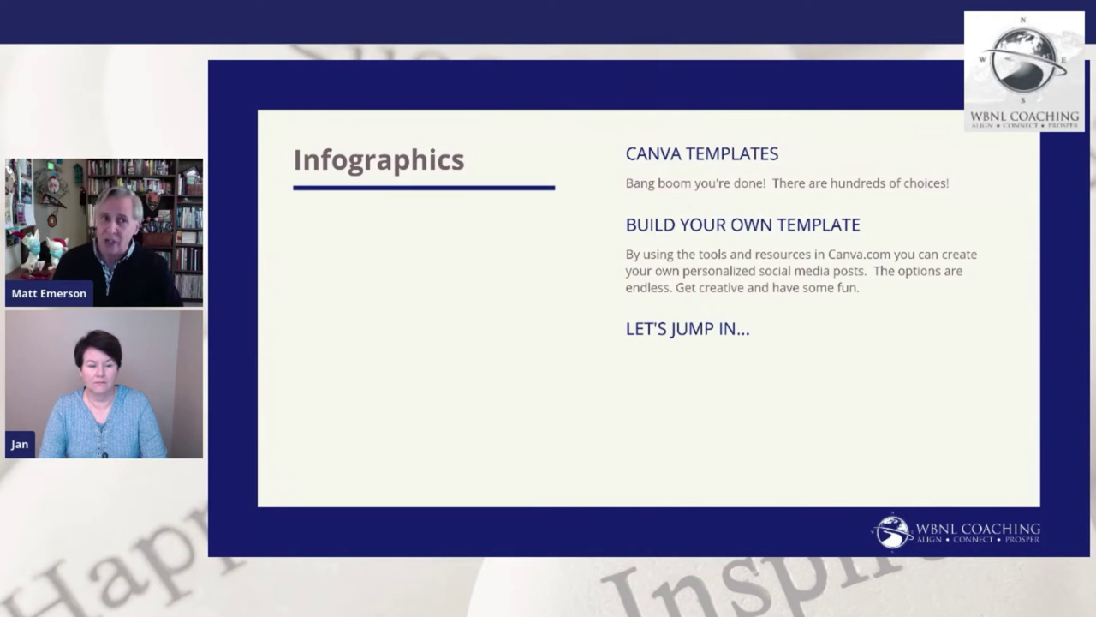
Exit the slideshow and show the 127 infographic template results from the top of the list
key(Escape)
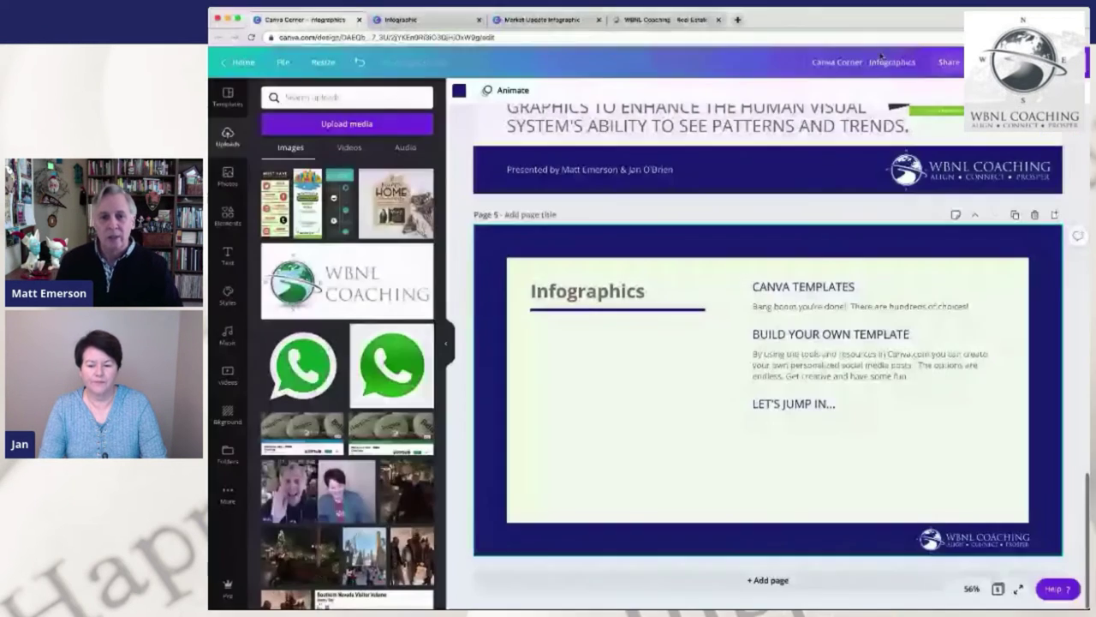
click(407, 19)
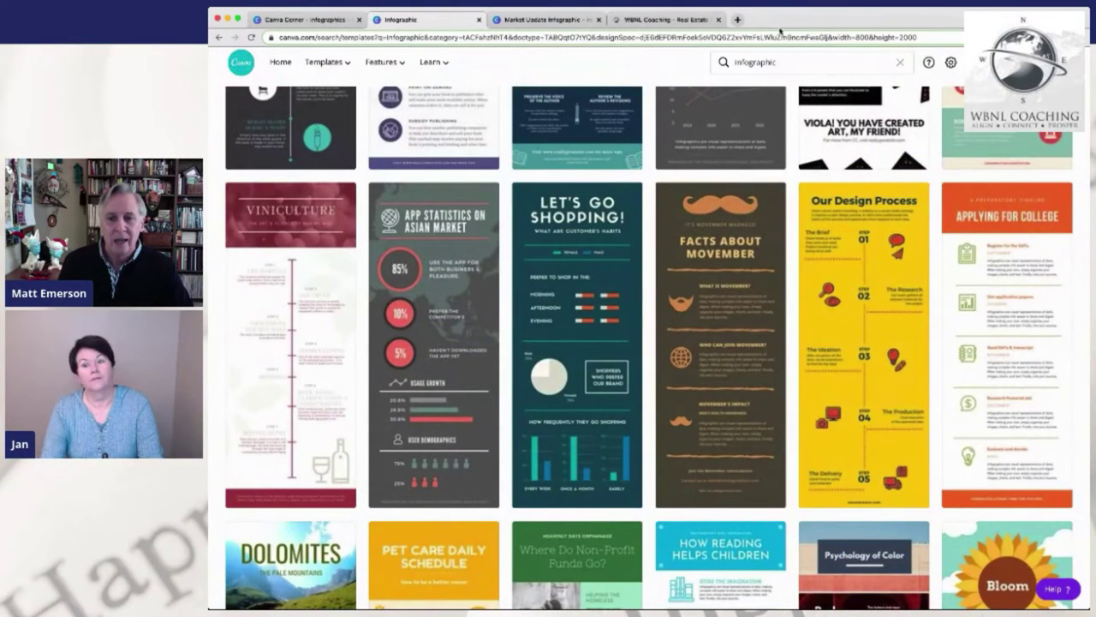
scroll(706, 200, up, 10)
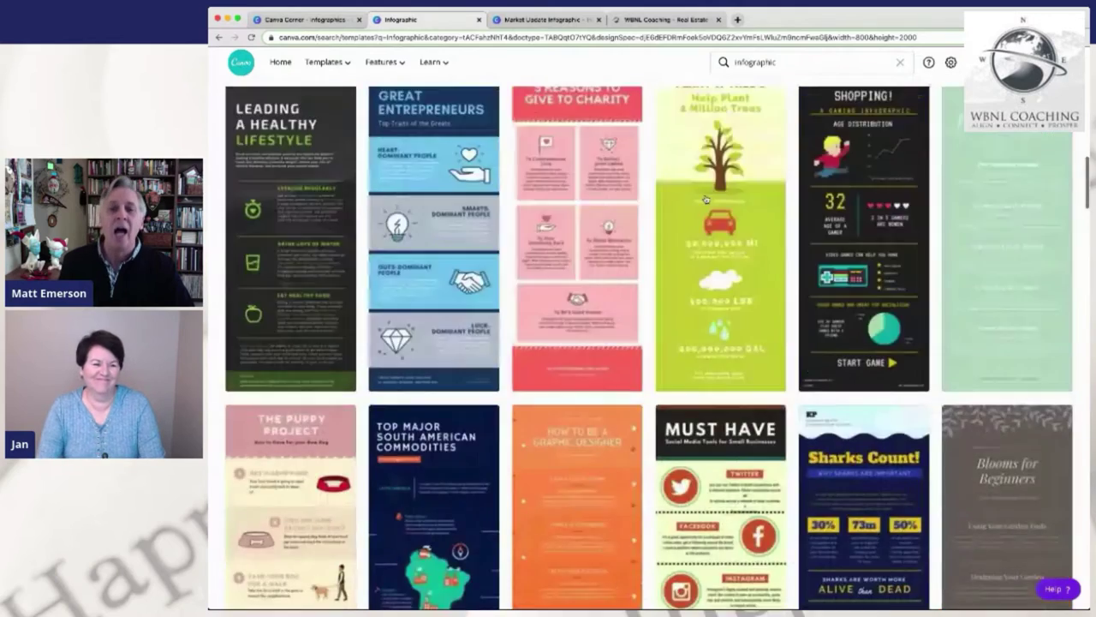
scroll(705, 200, up, 5)
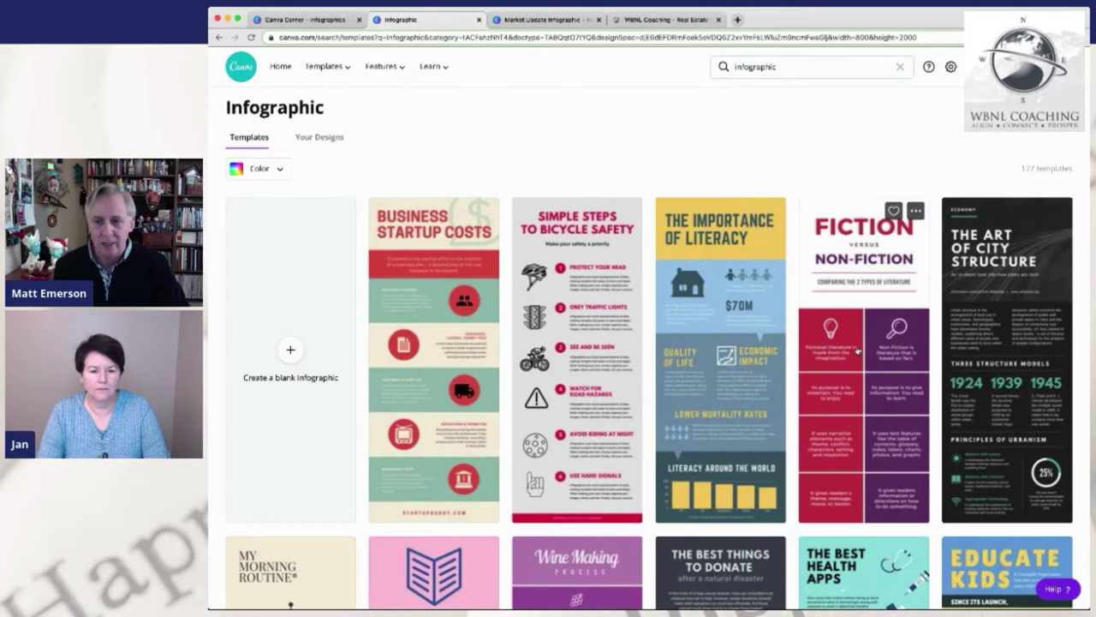
scroll(858, 350, down, 2)
scroll(858, 350, up, 2)
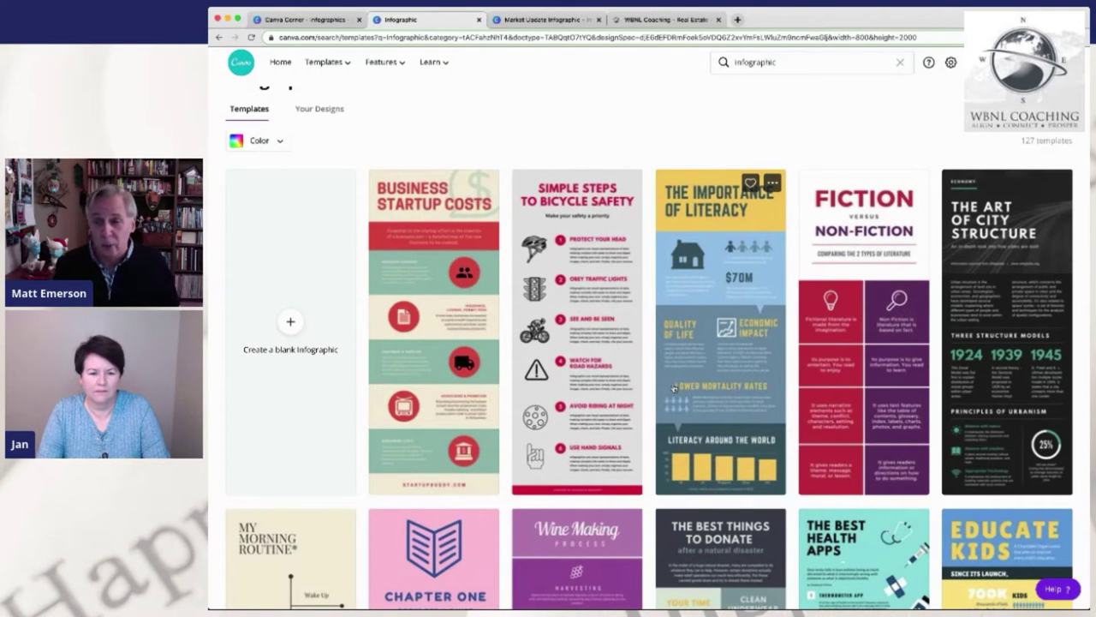
scroll(720, 397, down, 1)
scroll(721, 397, down, 2)
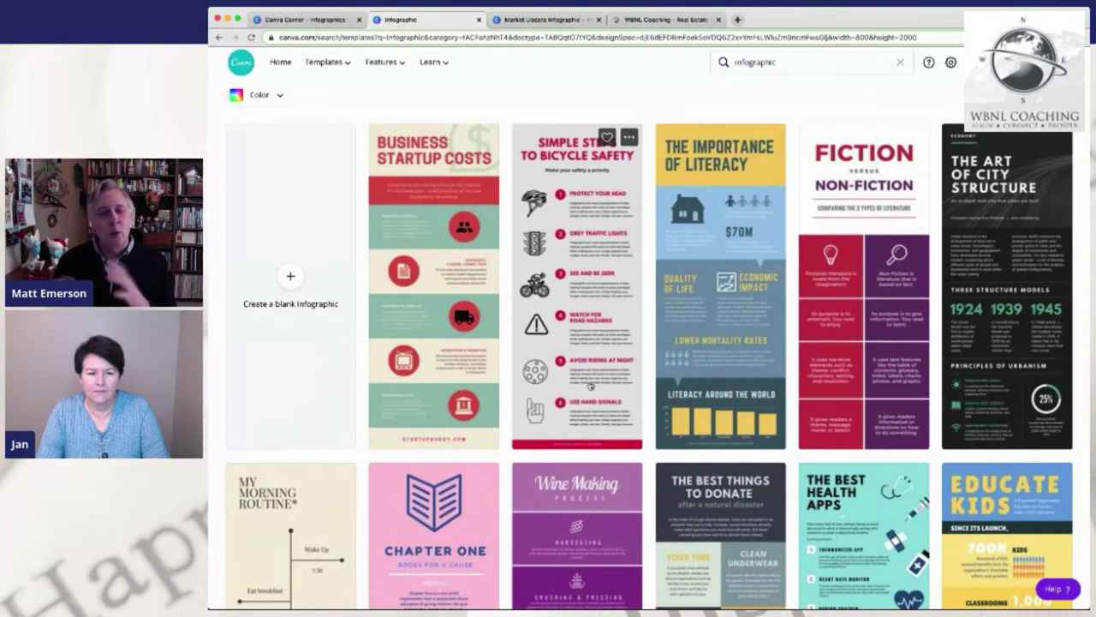
scroll(591, 386, down, 10)
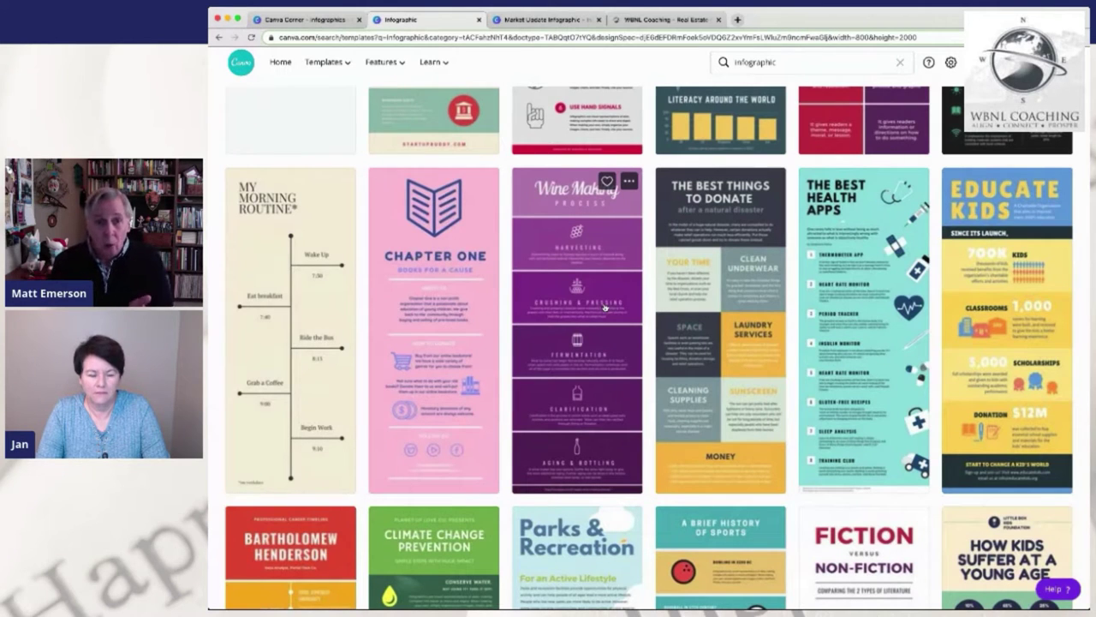
scroll(771, 315, down, 1)
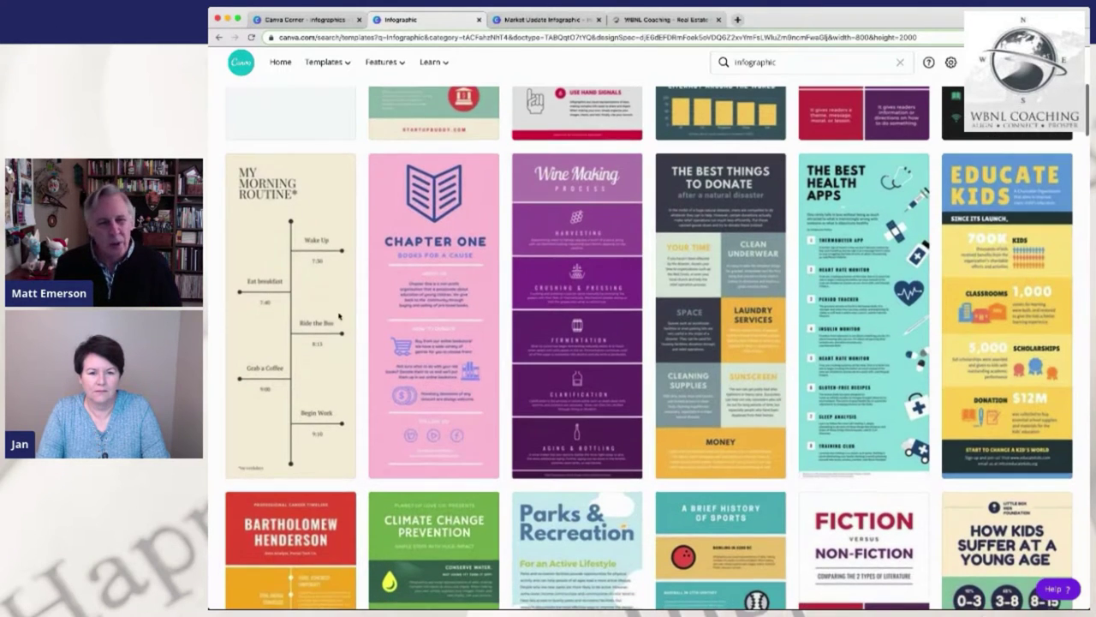
scroll(686, 307, down, 5)
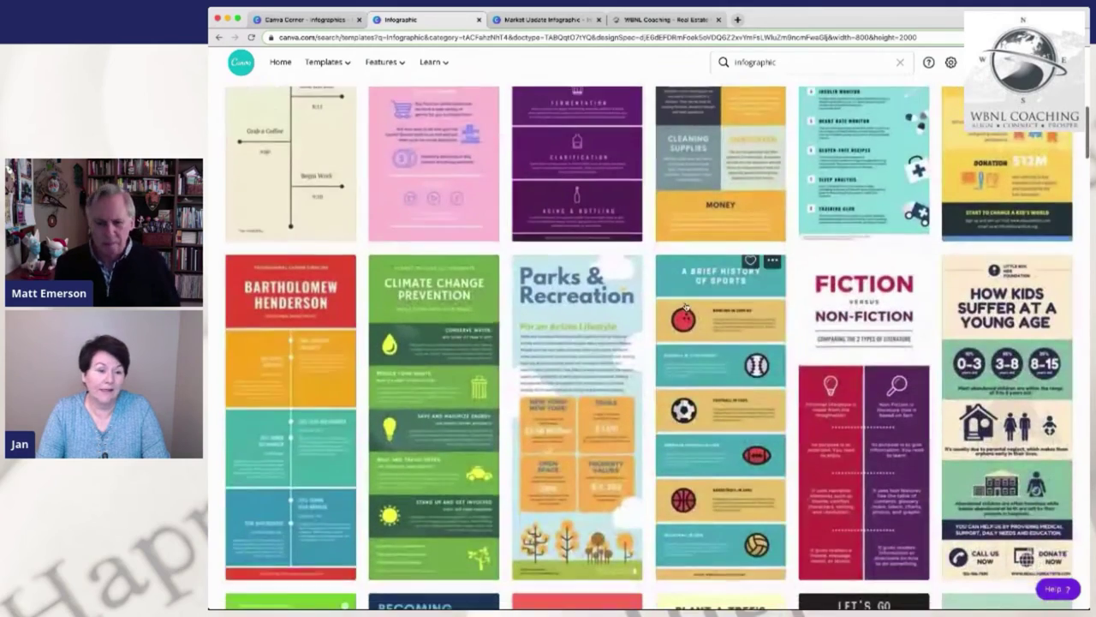
scroll(685, 306, up, 5)
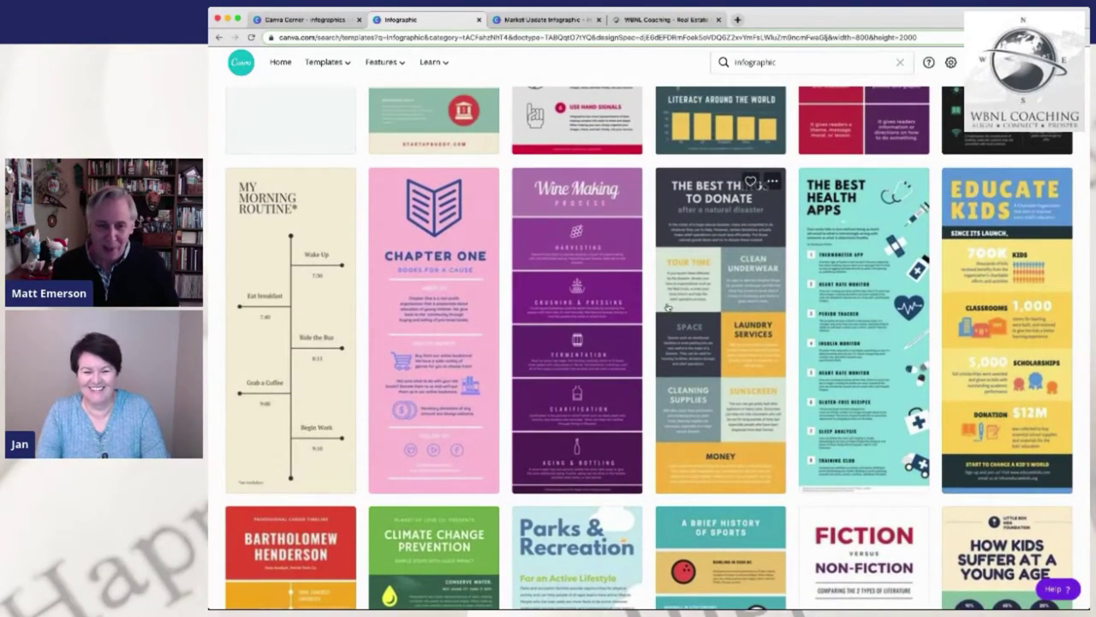
scroll(668, 307, down, 1)
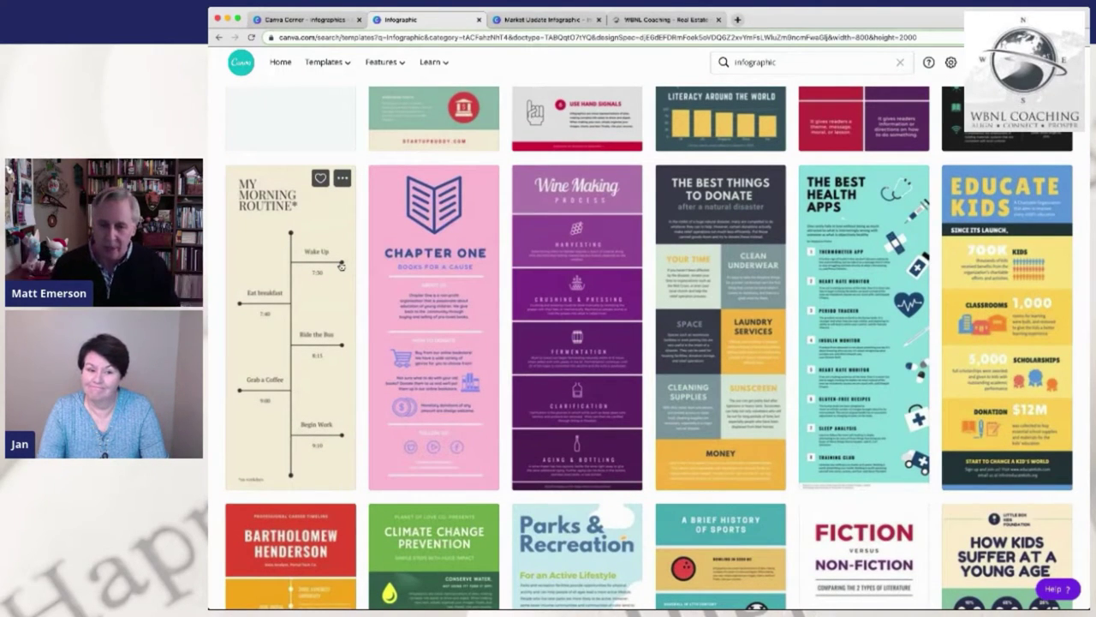
scroll(340, 266, down, 2)
scroll(341, 267, down, 3)
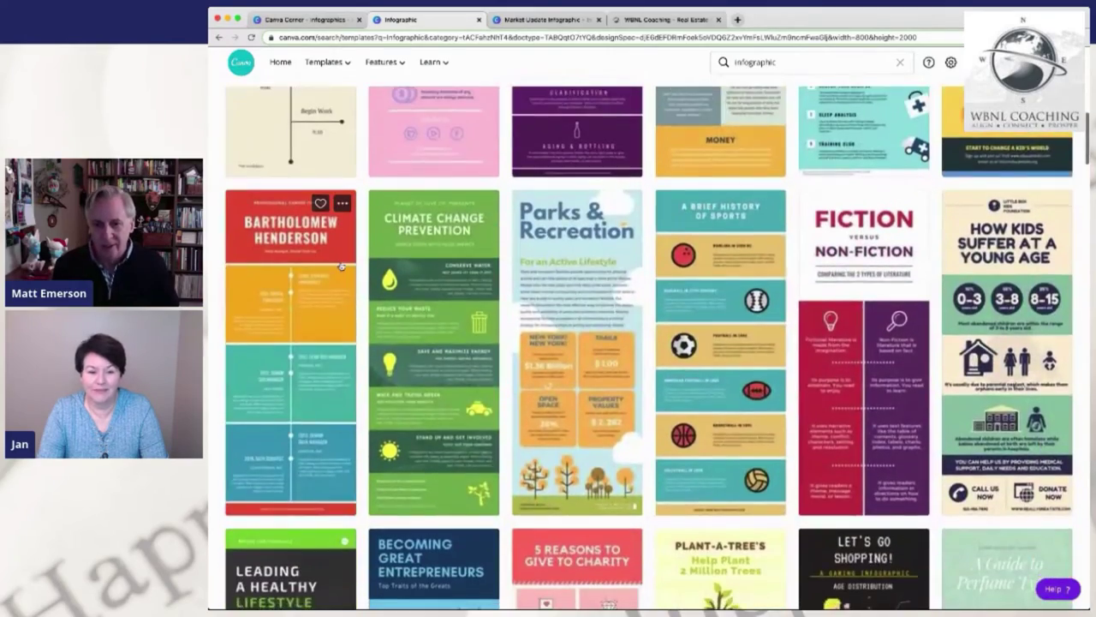
scroll(341, 267, down, 3)
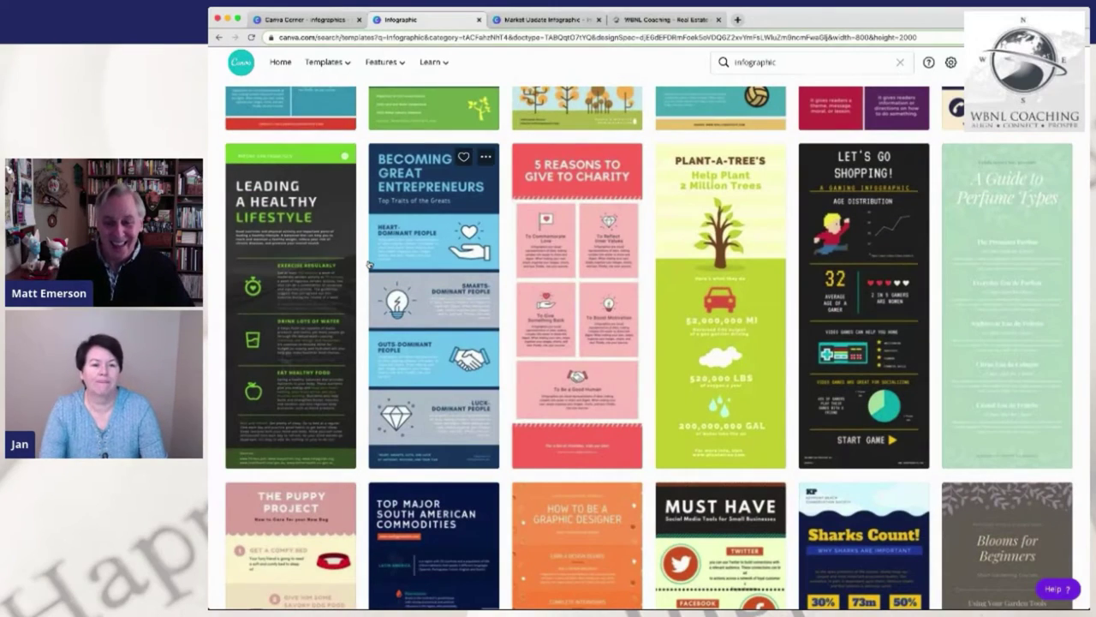
scroll(368, 265, down, 3)
scroll(370, 264, down, 6)
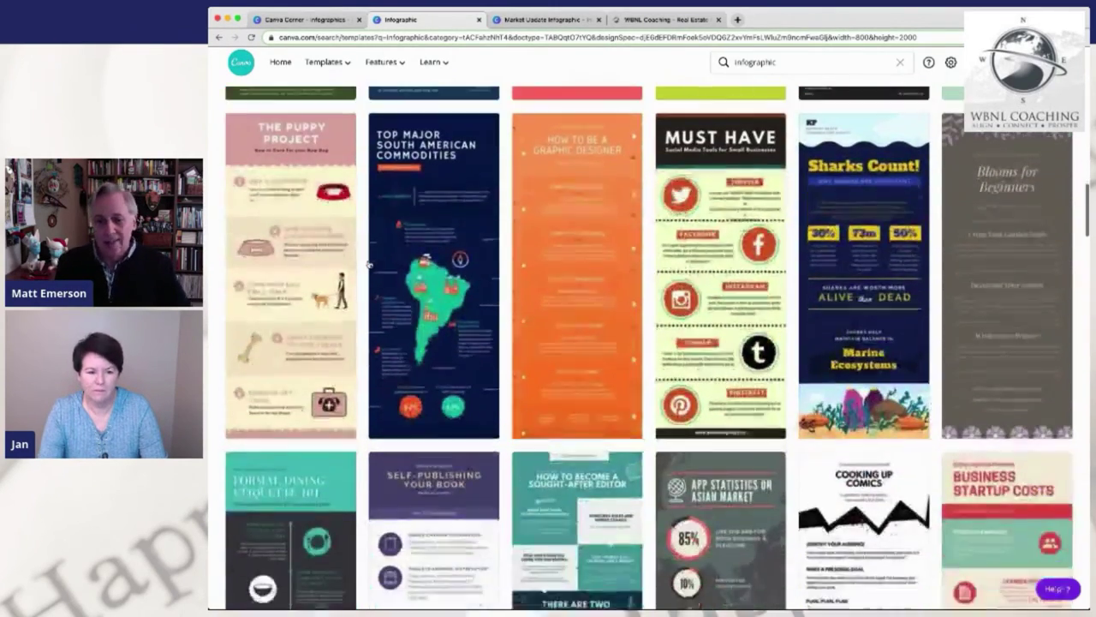
scroll(370, 265, down, 10)
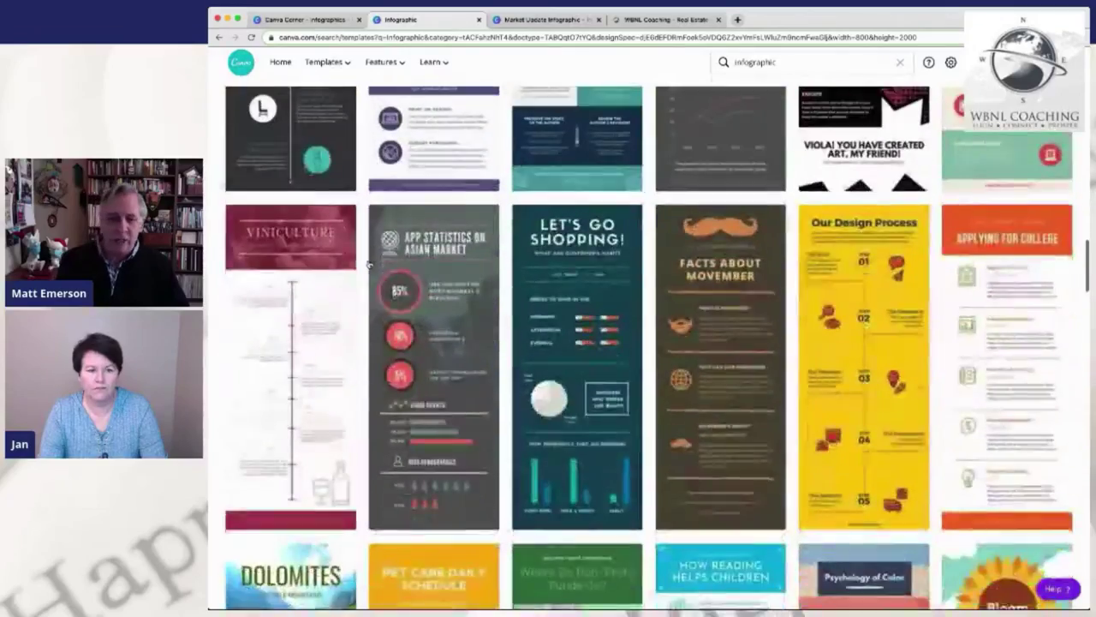
scroll(370, 264, down, 6)
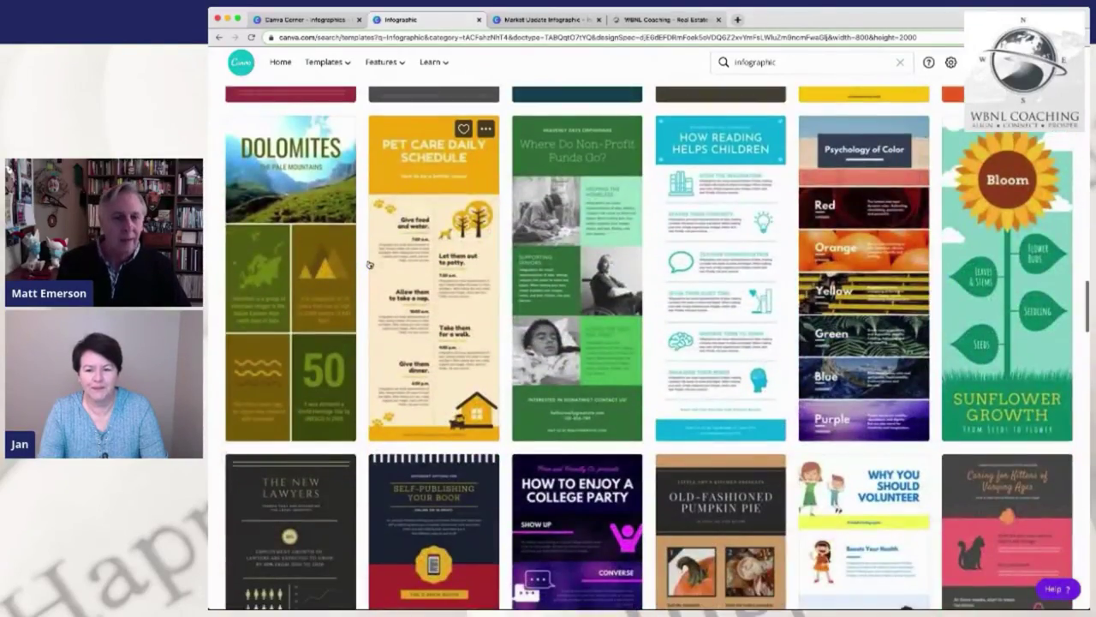
scroll(370, 265, up, 1)
scroll(370, 265, up, 12)
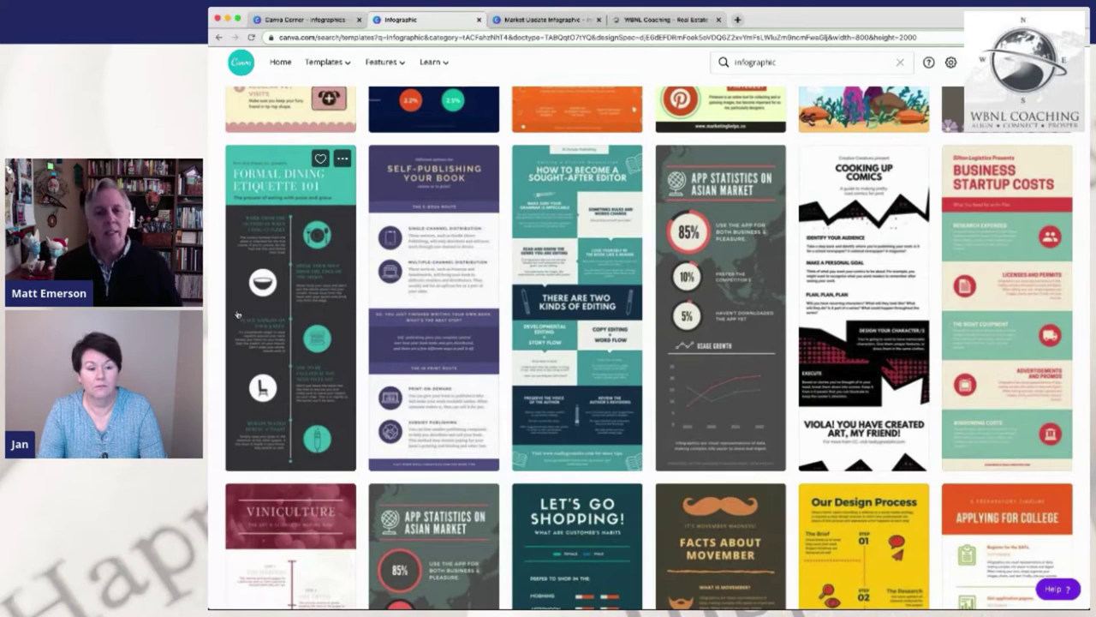
Switch to the Market Update Infographic design and select the header title group
click(510, 22)
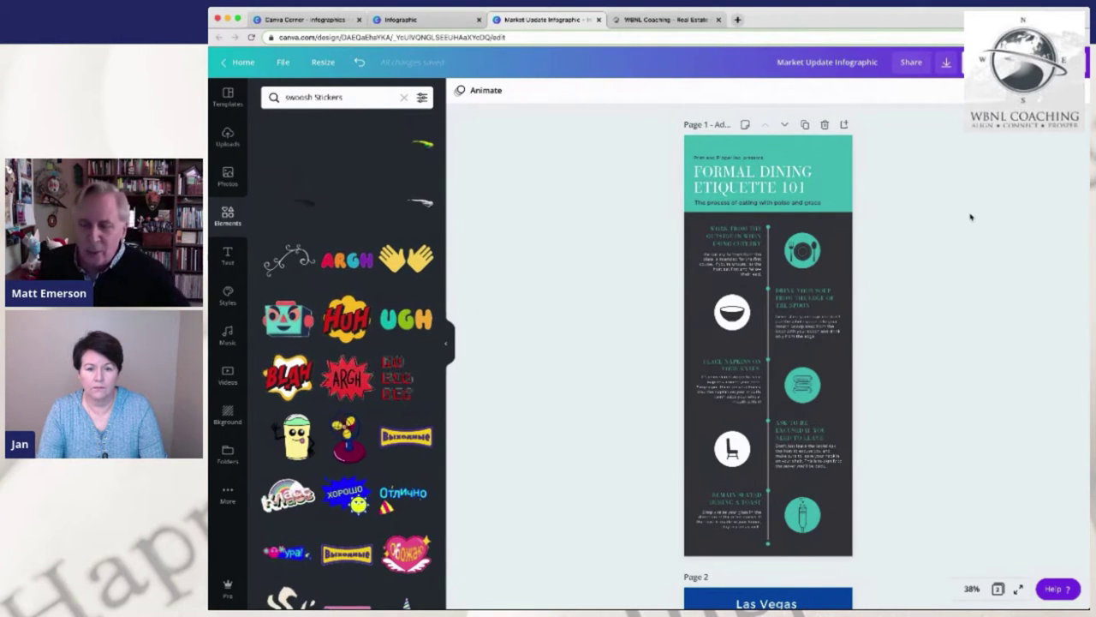
click(727, 185)
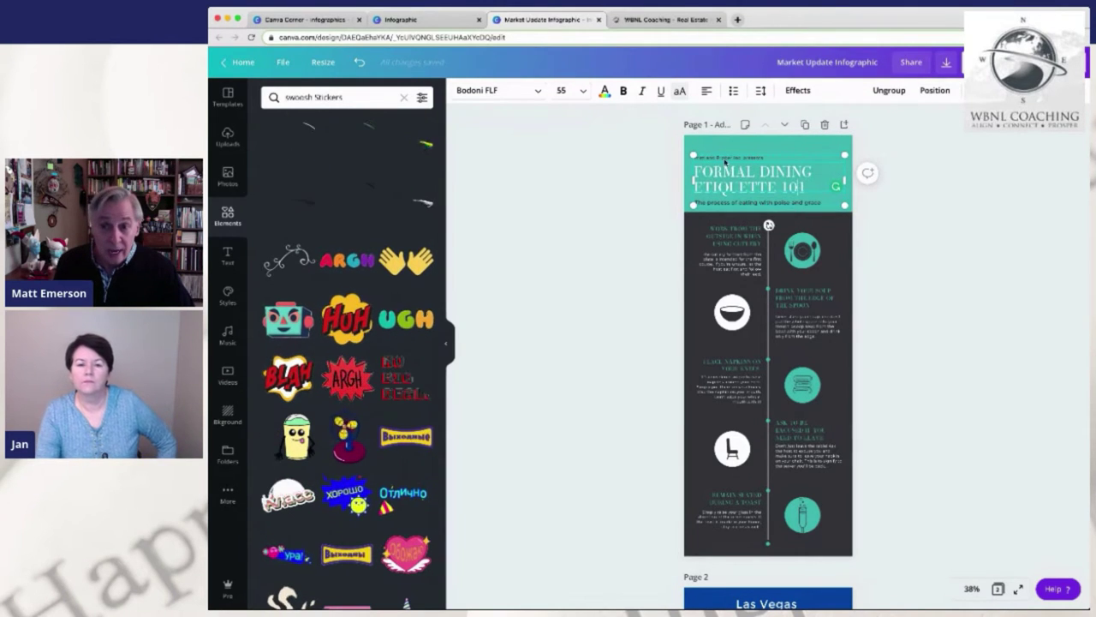
drag(732, 188, 738, 172)
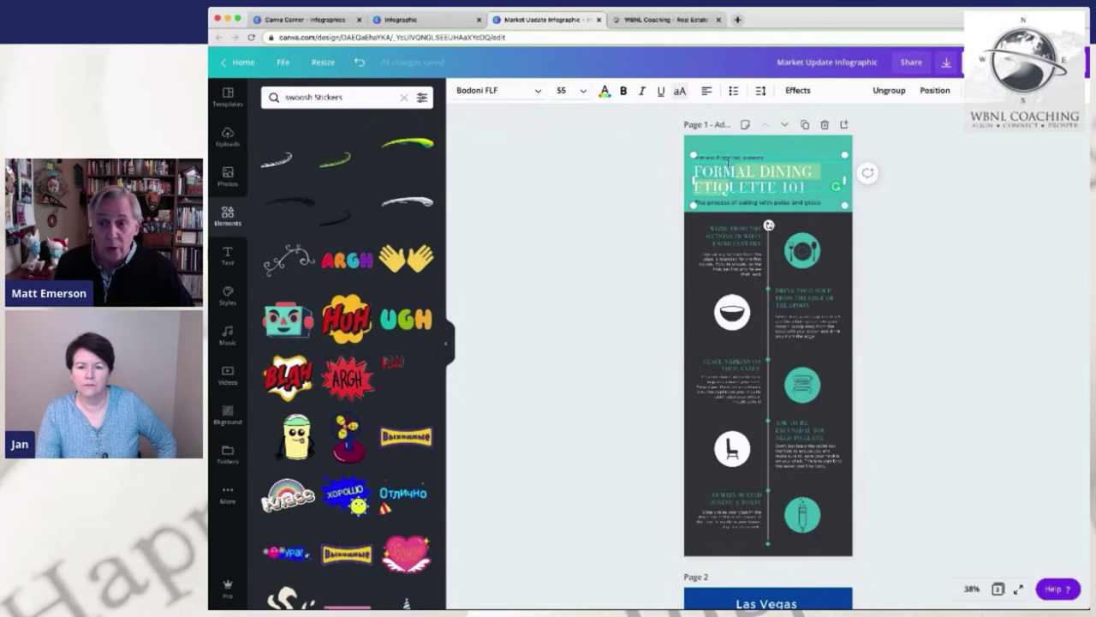
click(980, 188)
click(754, 180)
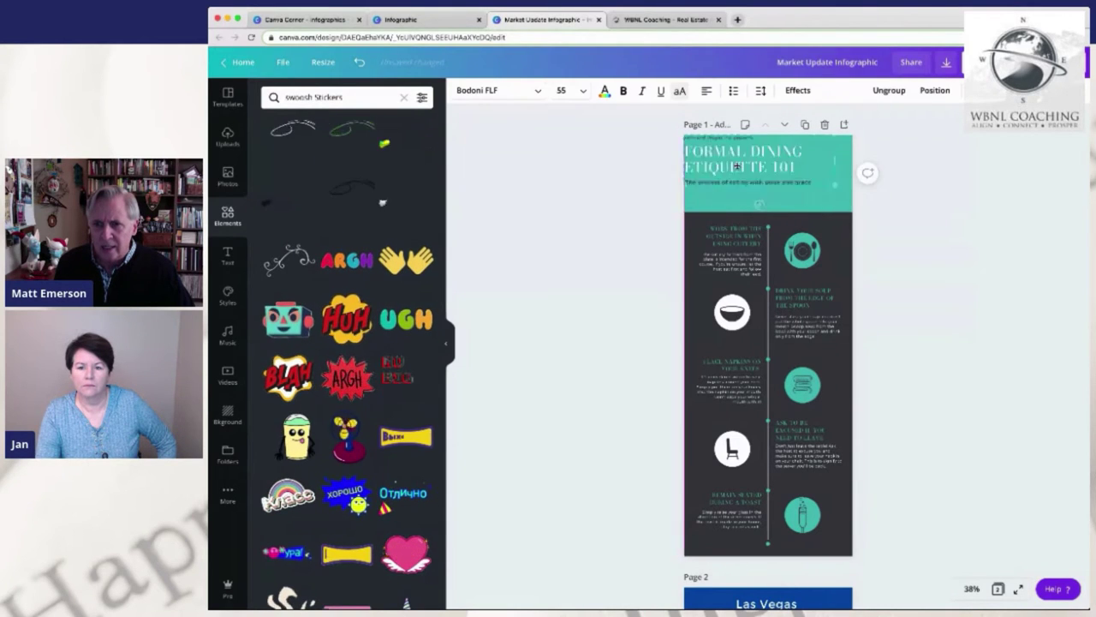
mouse_move(754, 180)
mouse_down()
mouse_move(750, 265)
mouse_move(752, 163)
mouse_up()
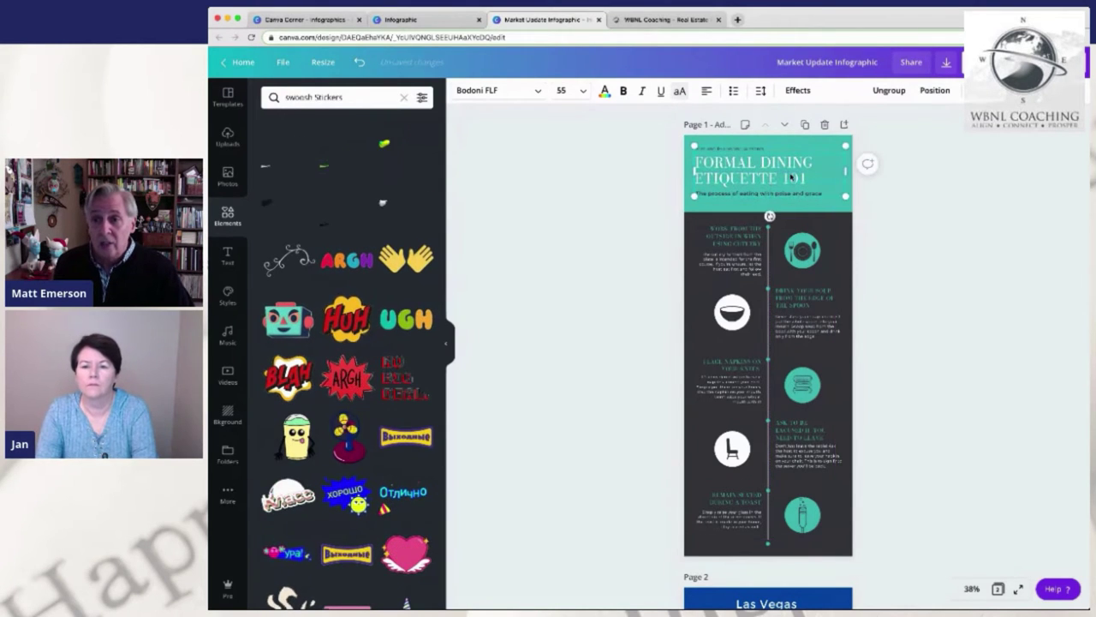
Ungroup the header and select the FORMAL DINING ETIQUETTE 101 title on its own
click(887, 91)
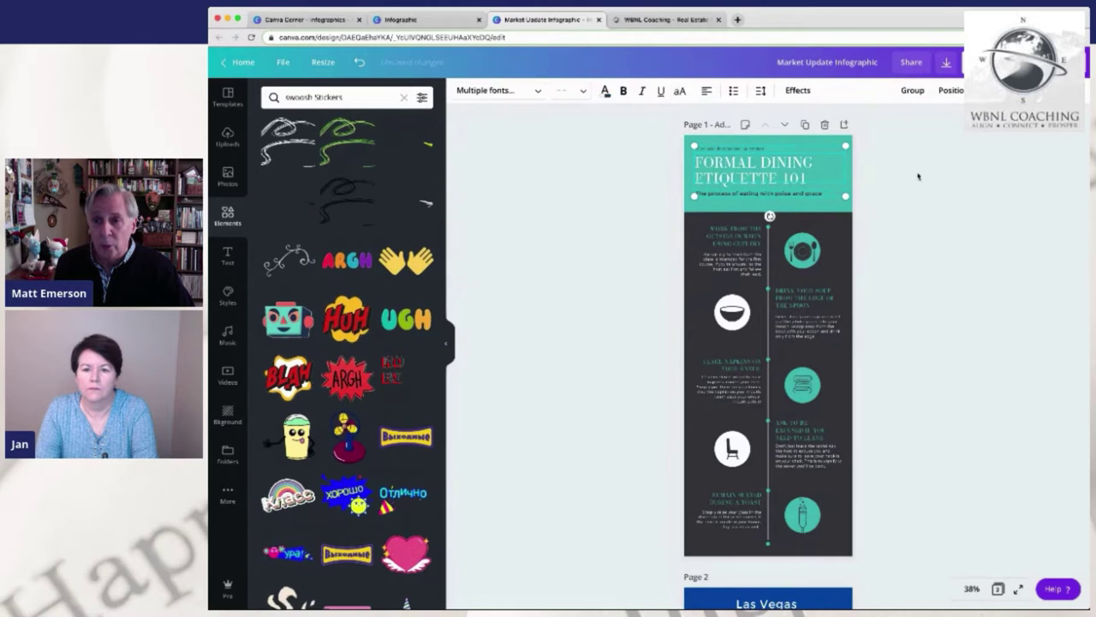
click(919, 180)
click(730, 150)
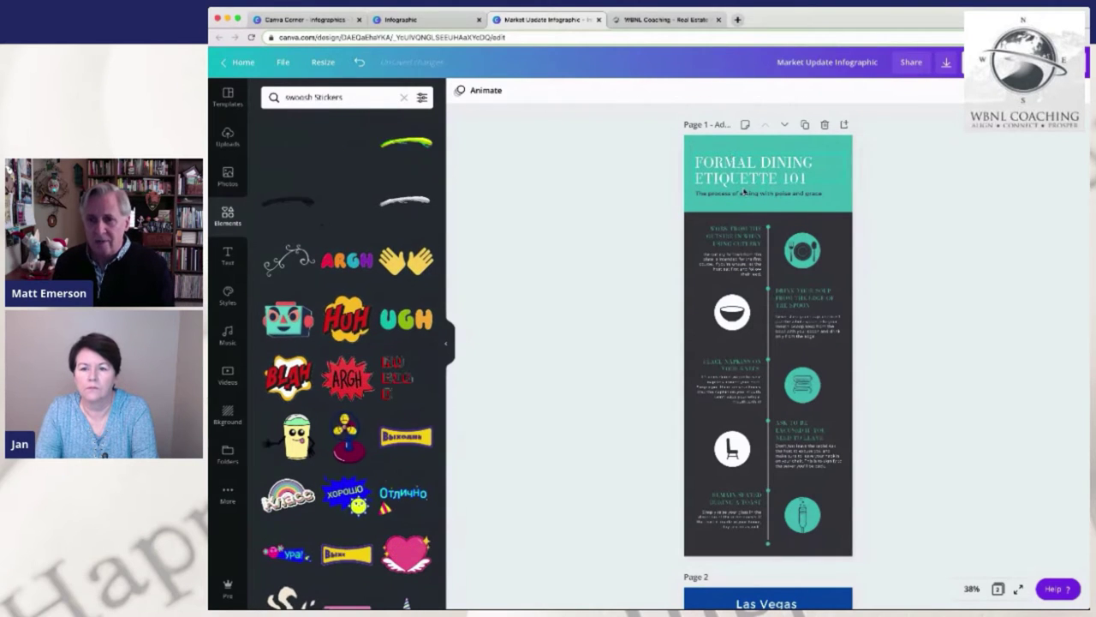
click(709, 162)
Retype the title as DECEMBER 2020 in Montserrat Classic and turn the header band orange
drag(695, 164, 836, 177)
text(DECEM)
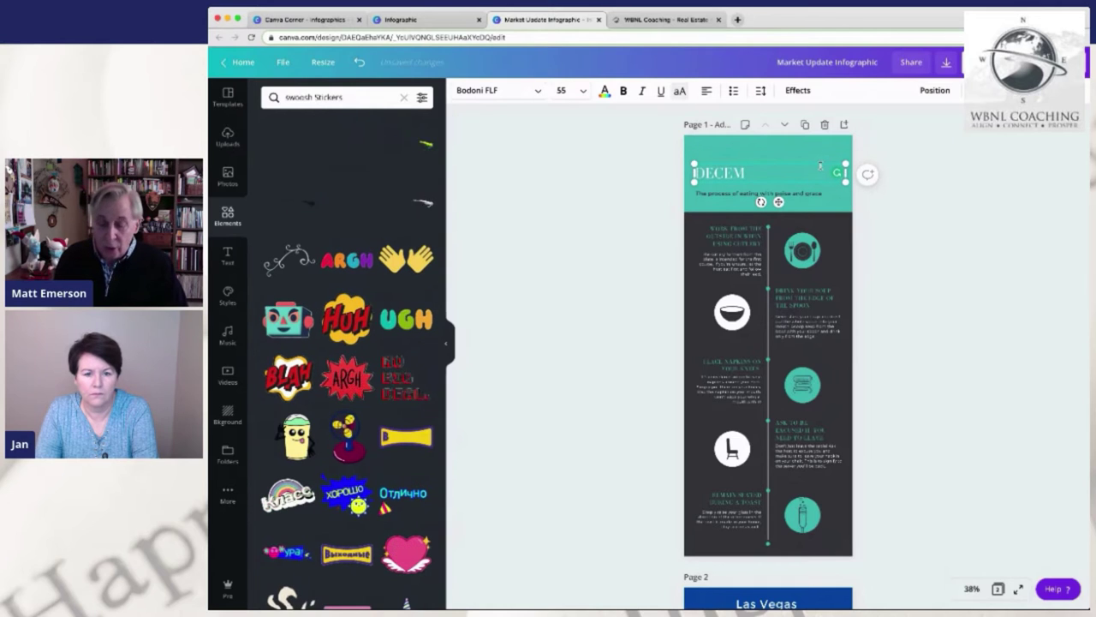
text(BER 2020)
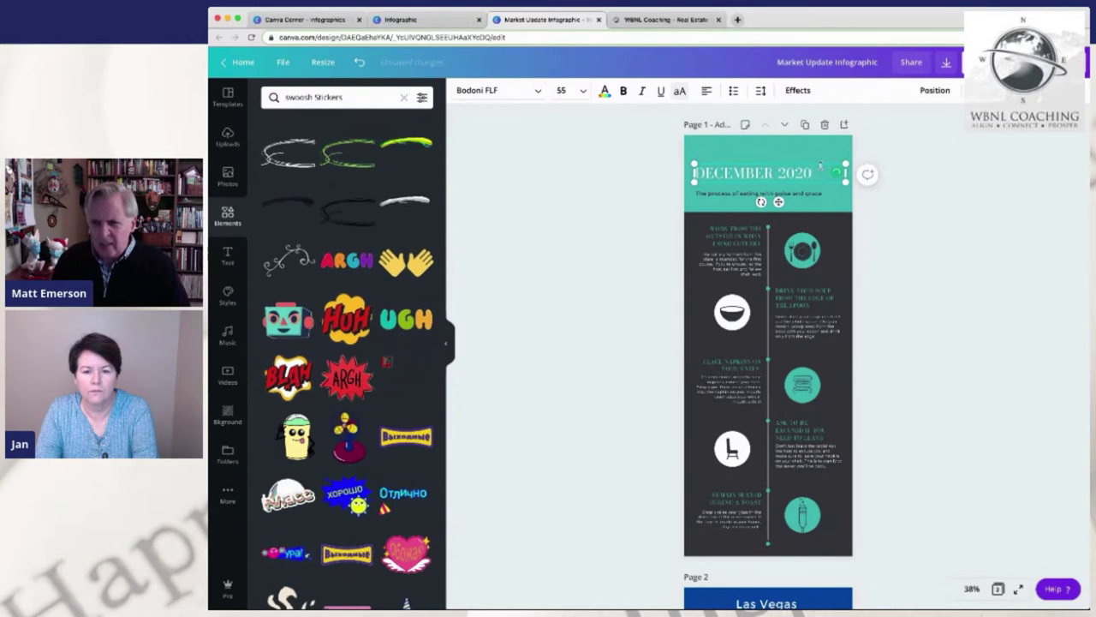
drag(817, 171, 695, 173)
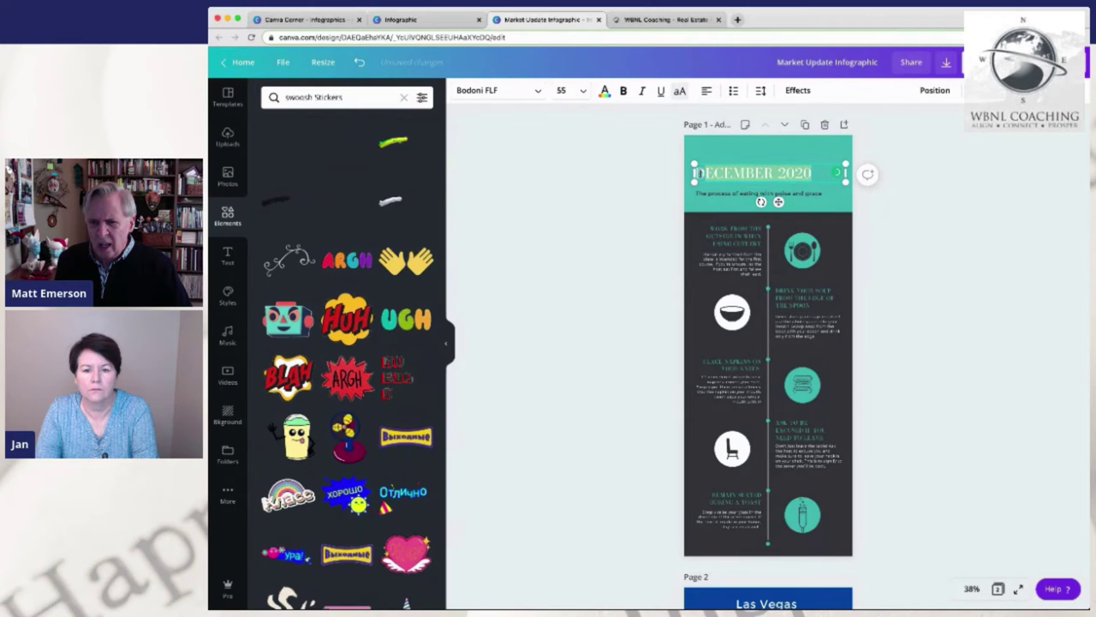
click(539, 92)
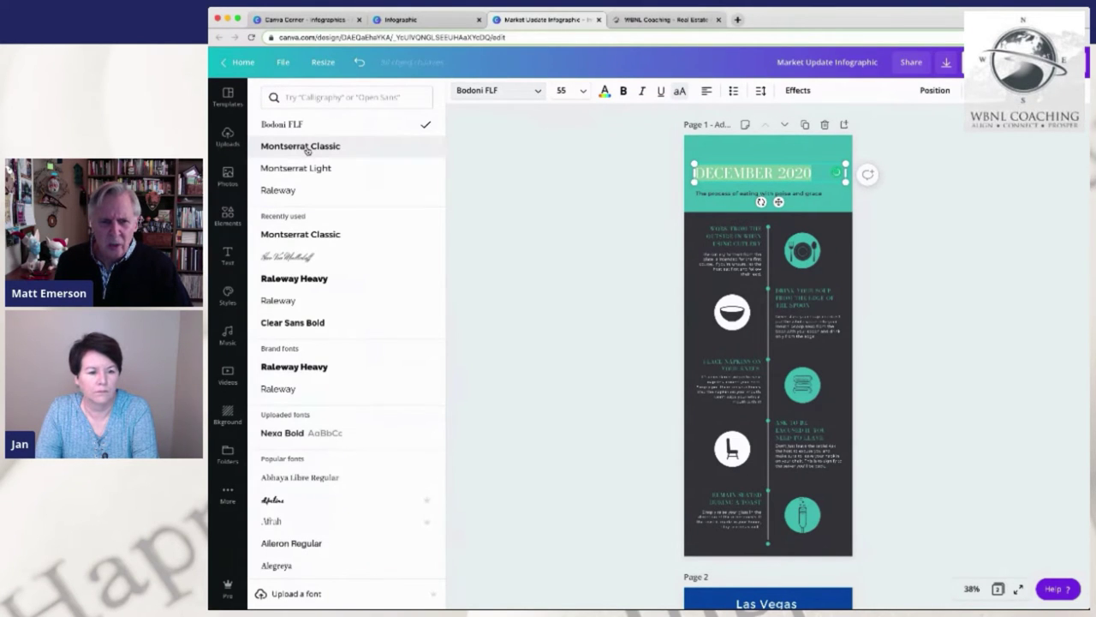
click(306, 147)
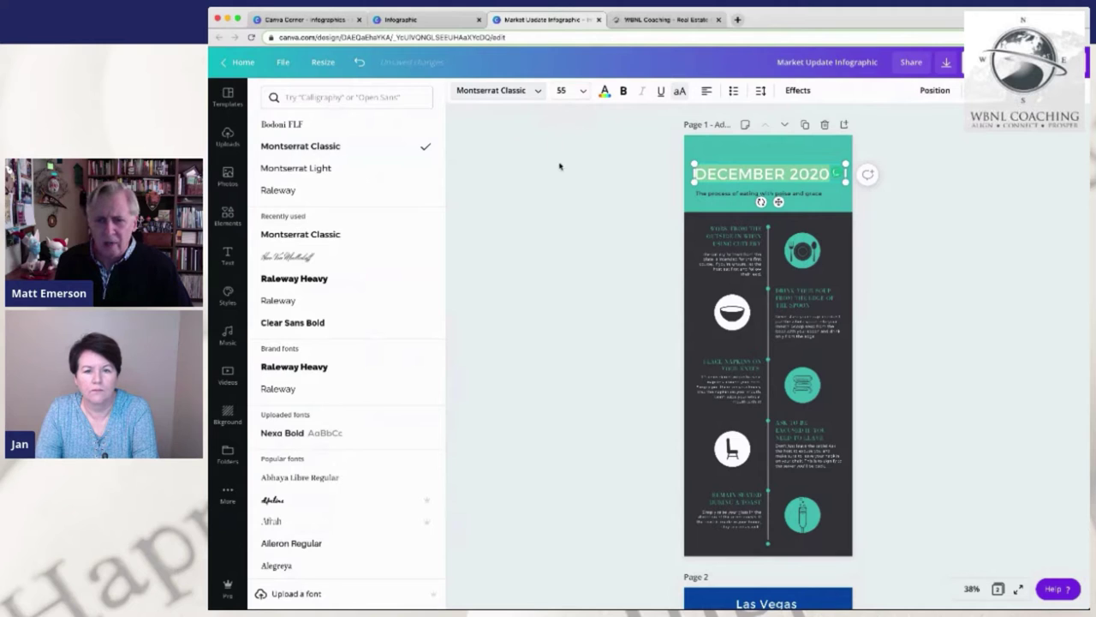
click(690, 154)
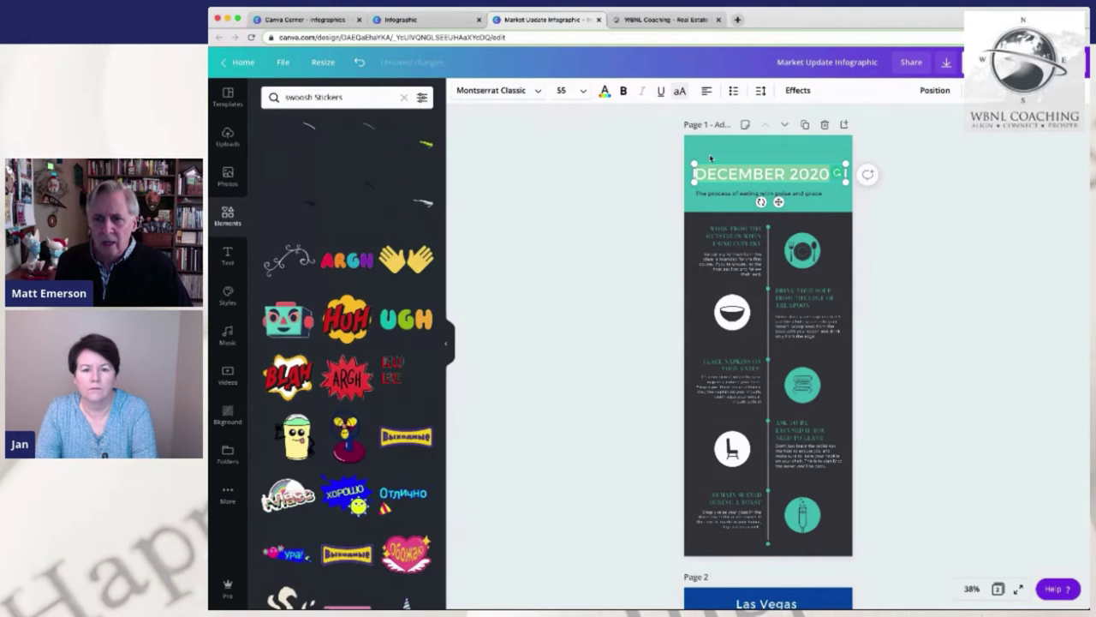
click(459, 90)
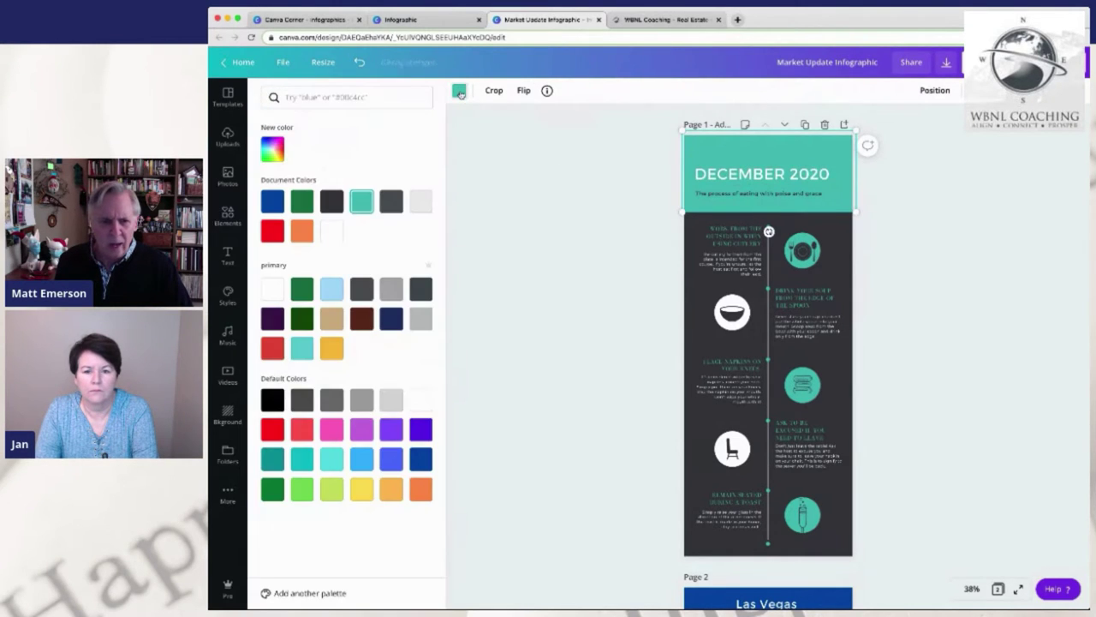
click(565, 246)
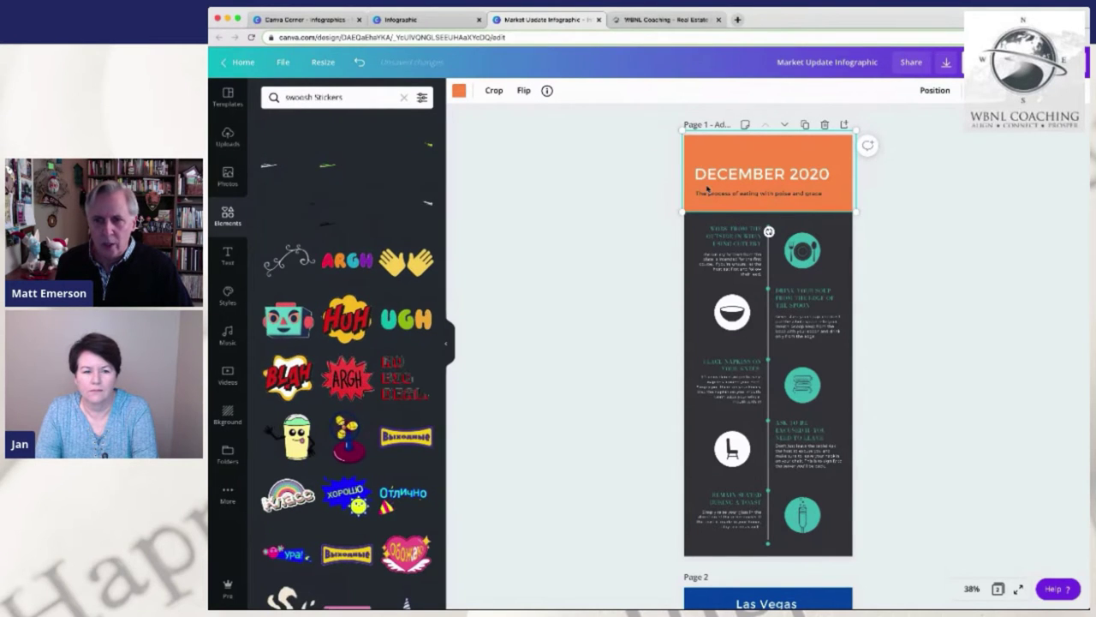
Make DECEMBER 2020 bold at font size 58 so it fits on one line
click(740, 174)
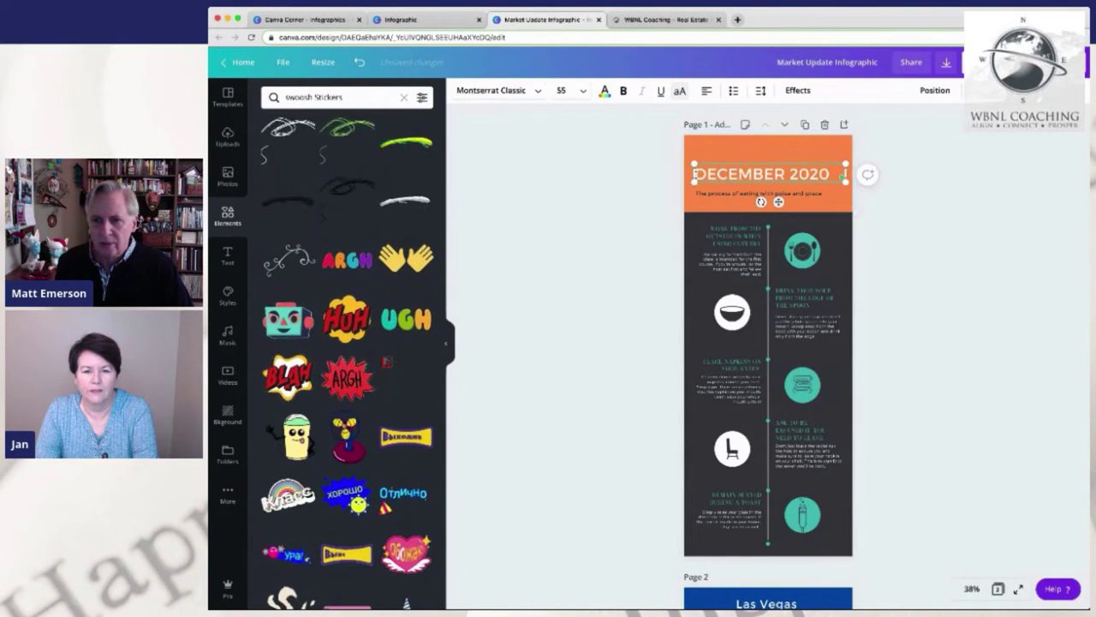
drag(694, 176, 846, 175)
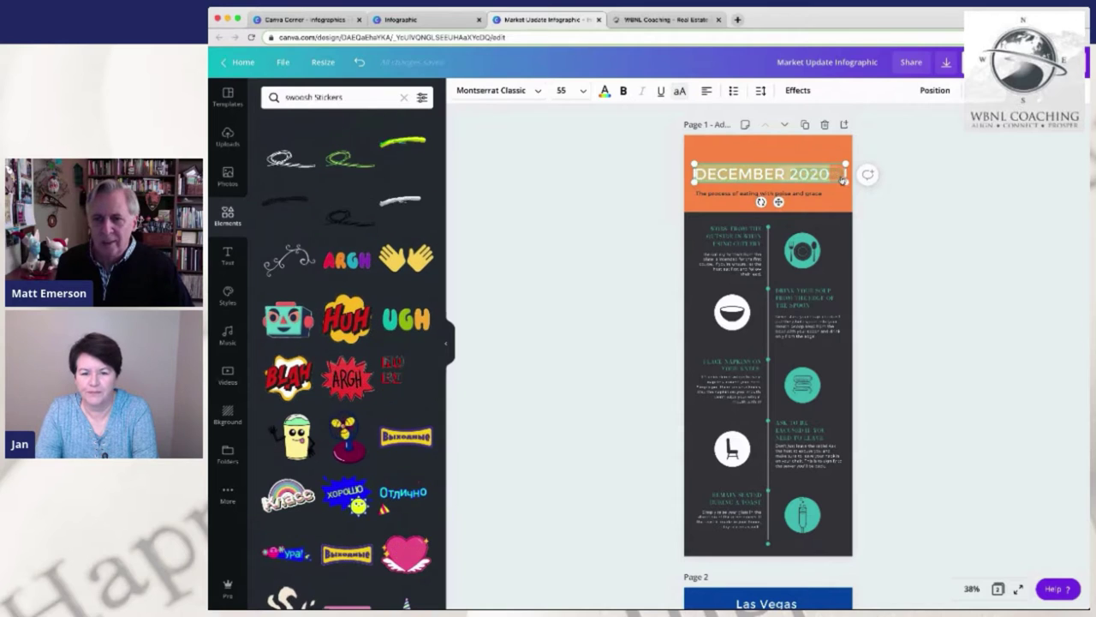
click(624, 90)
click(563, 90)
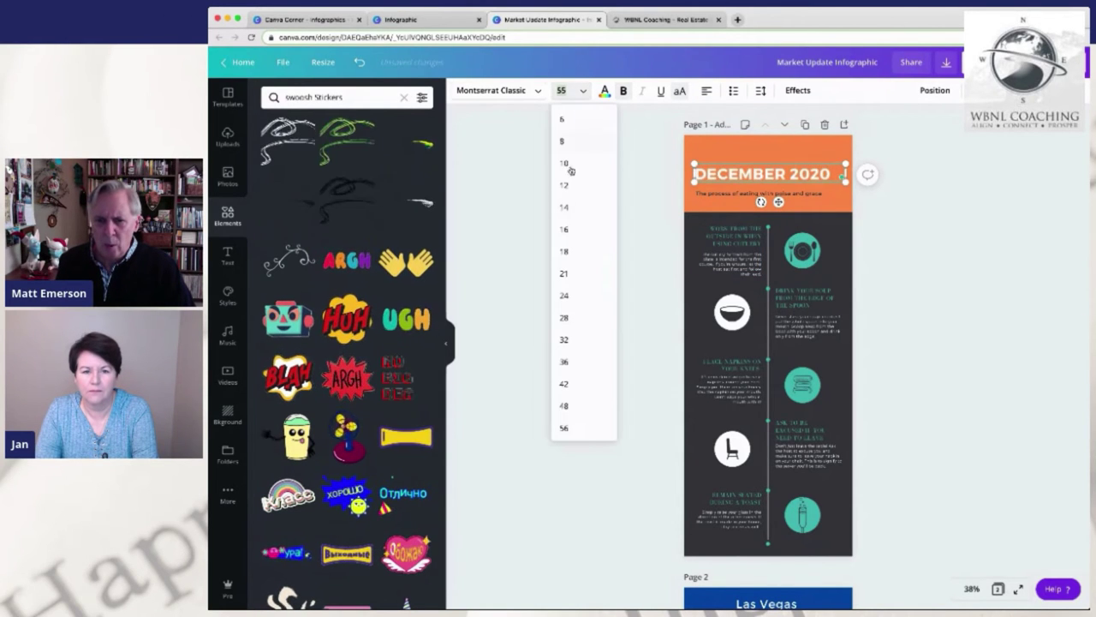
scroll(566, 403, down, 2)
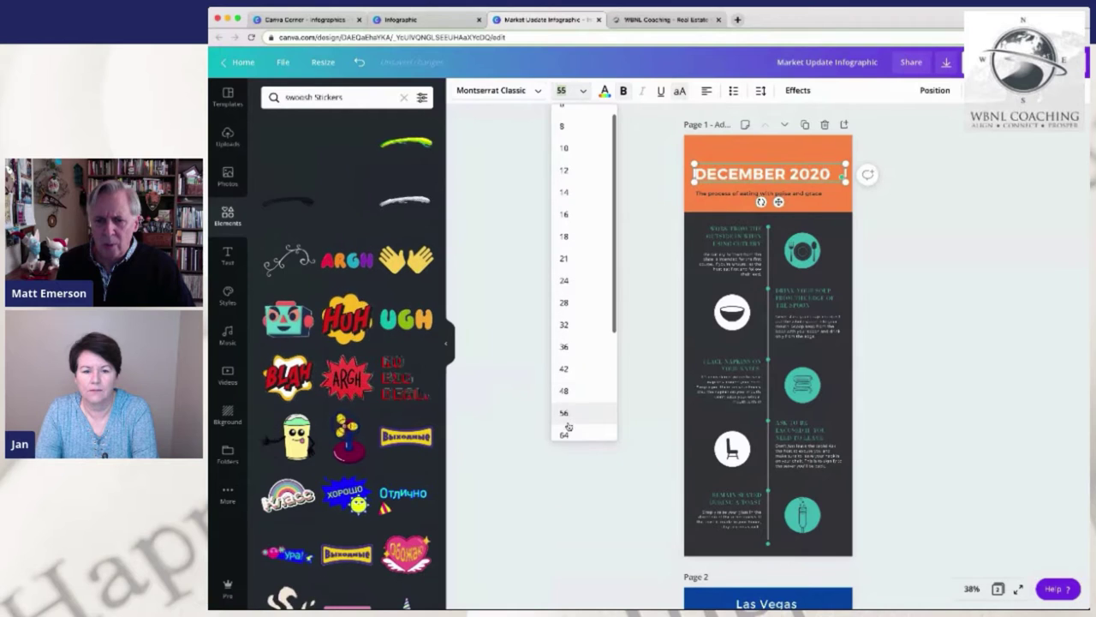
click(566, 430)
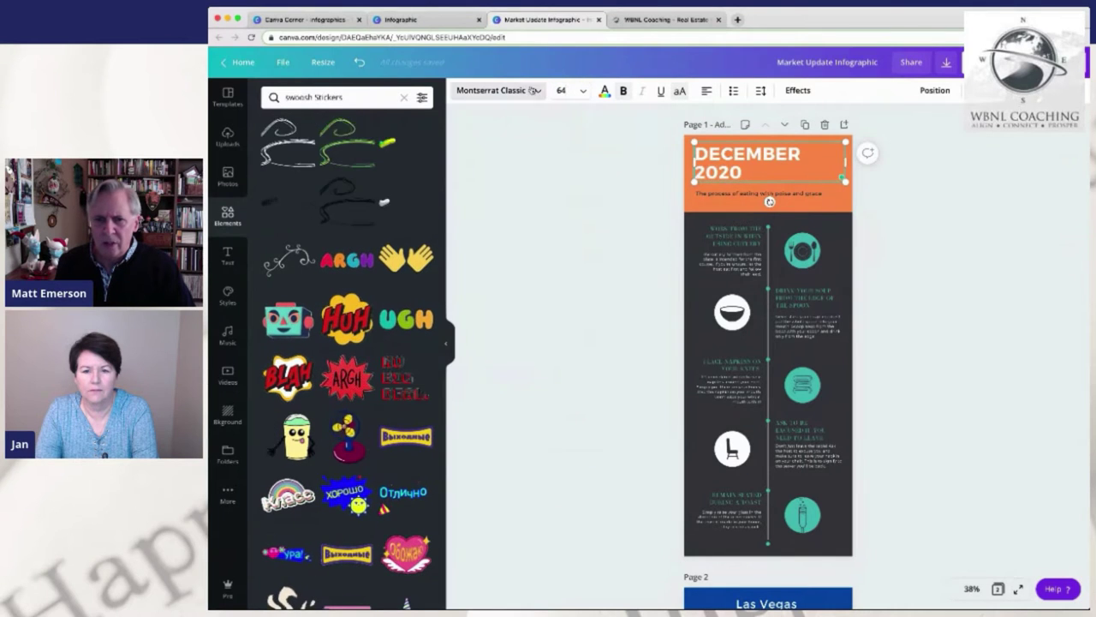
click(574, 92)
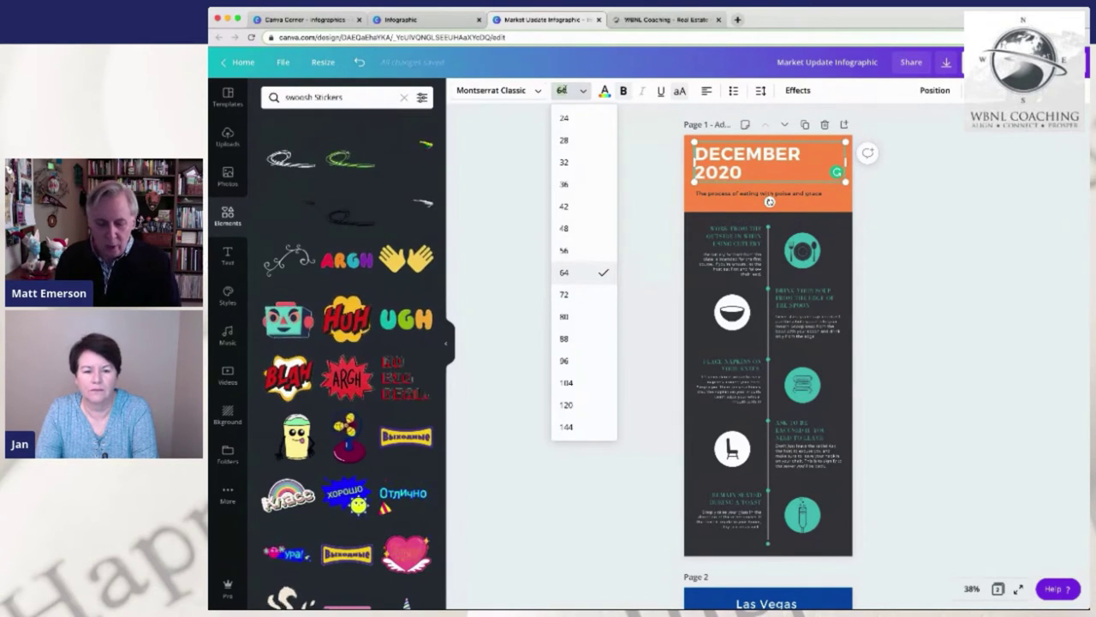
text(58)
key(Return)
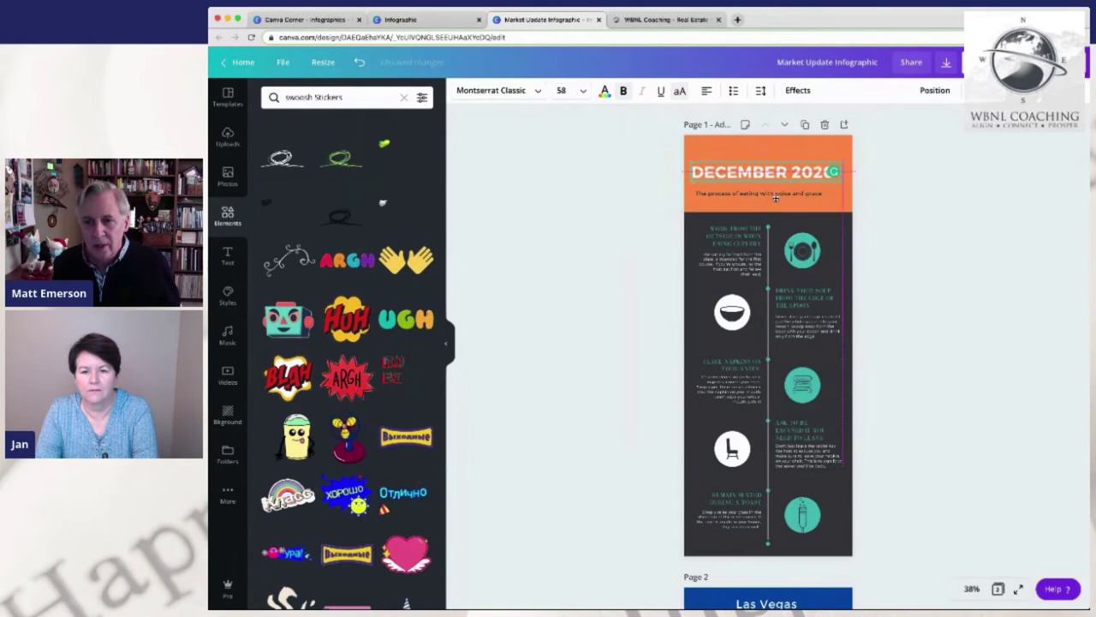
Replace the subtitle with the Las Vegas market text and make it white
double_click(735, 193)
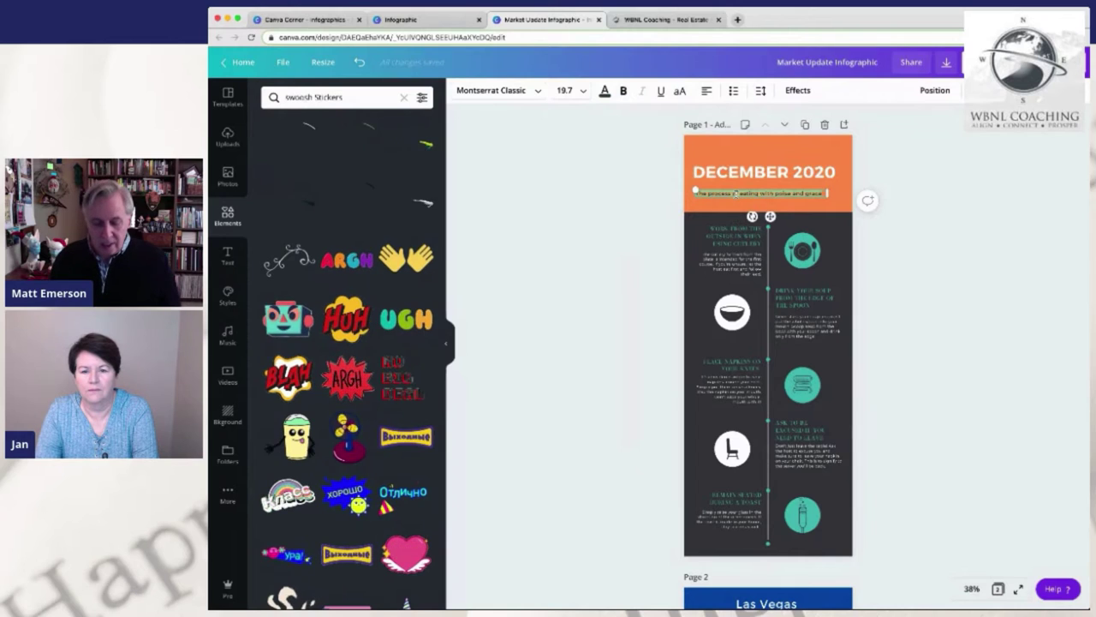
key(BackSpace)
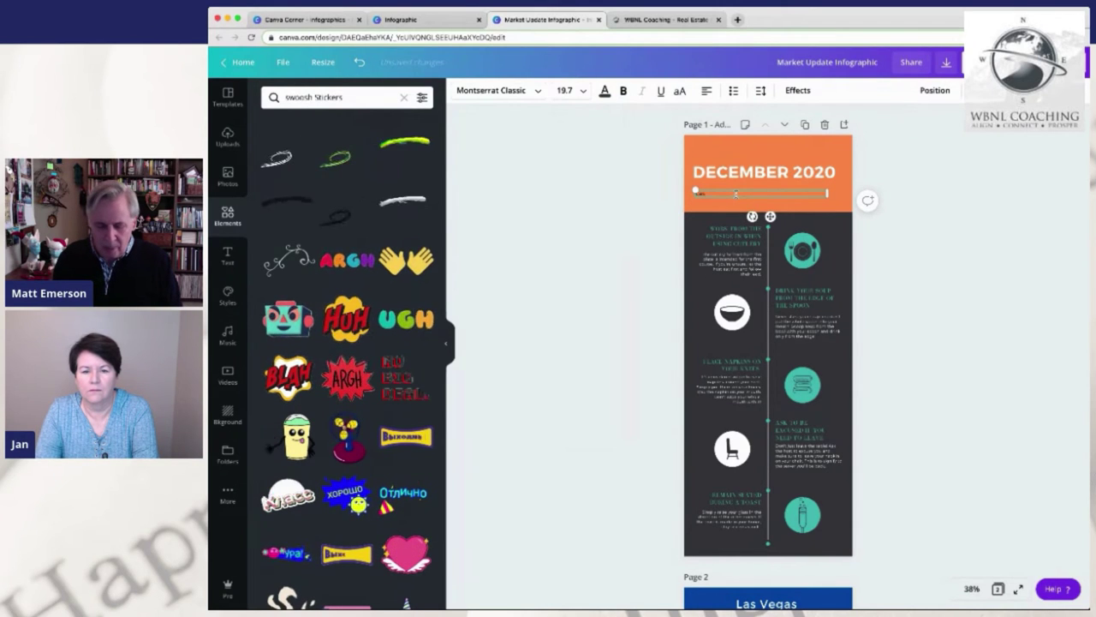
text(Las Vegas ma)
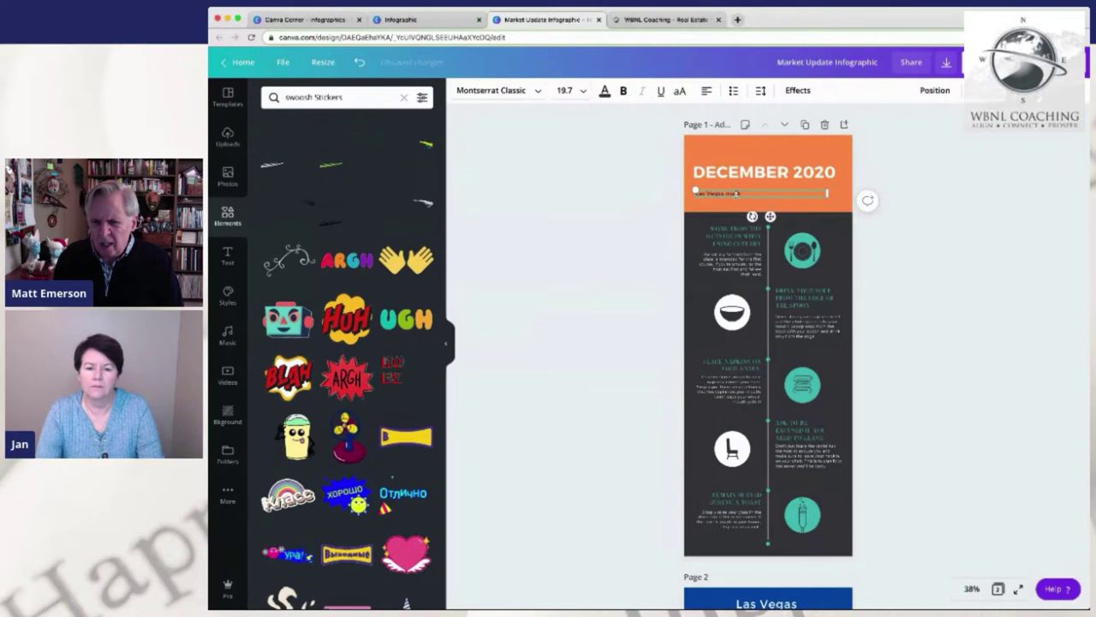
text(rket Stats)
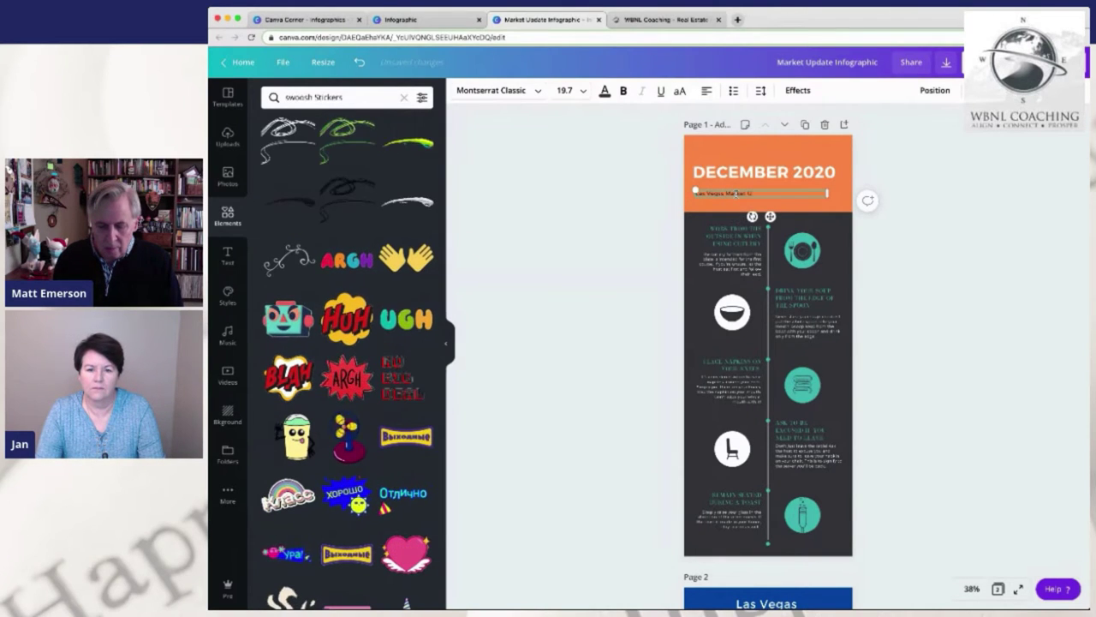
text(te)
click(605, 90)
click(271, 290)
Enlarge the subtitle to size 42, widen its box and move it above DECEMBER 2020
drag(734, 193, 695, 194)
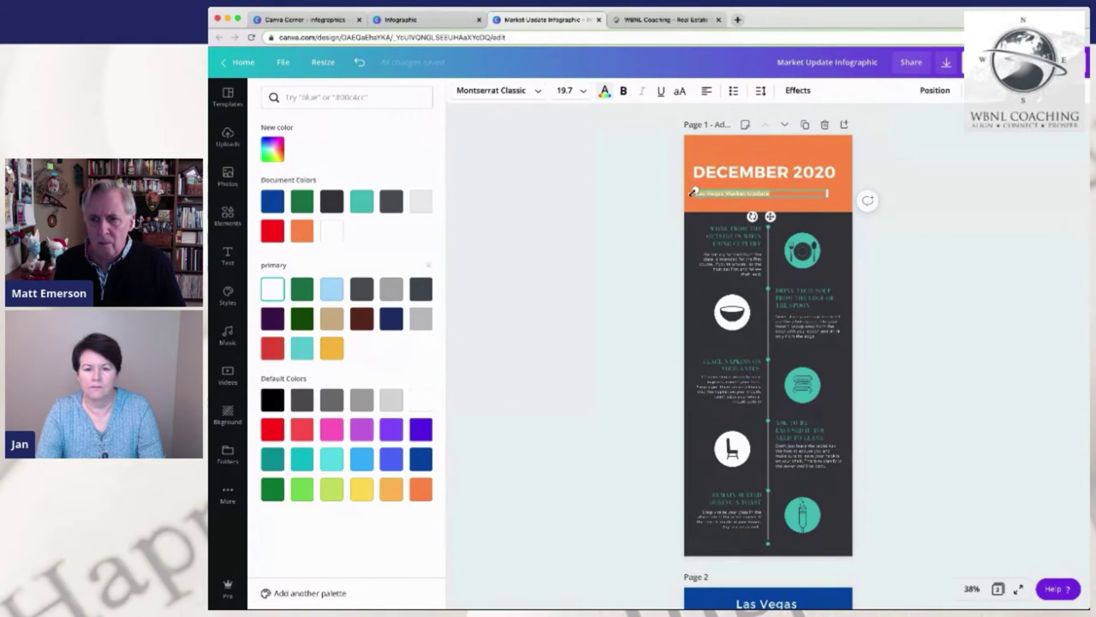
click(565, 90)
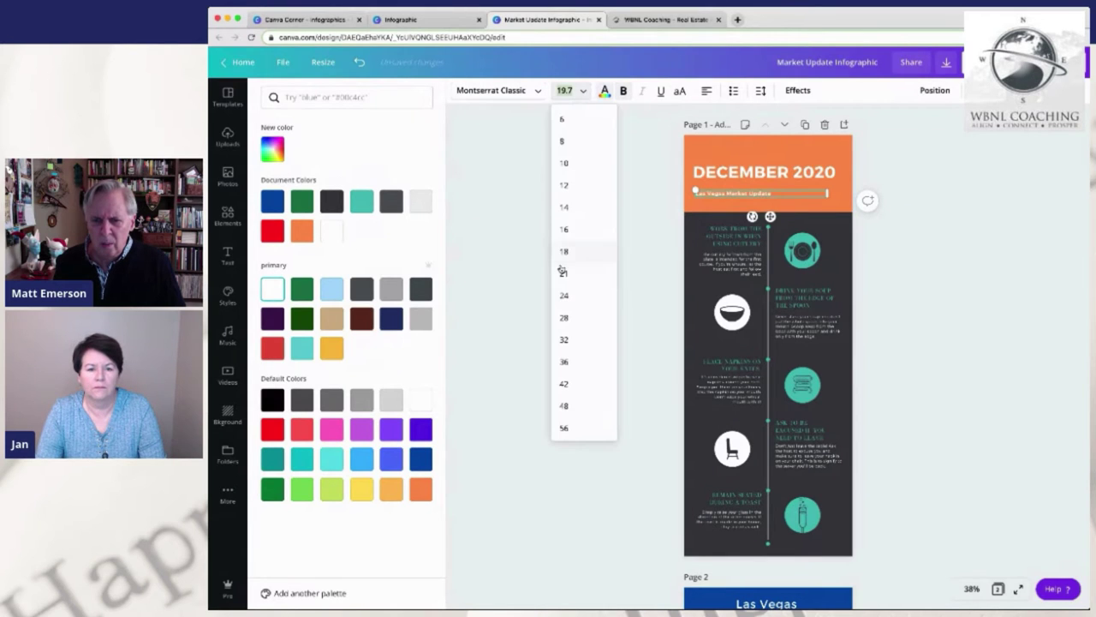
click(563, 384)
drag(830, 182, 842, 188)
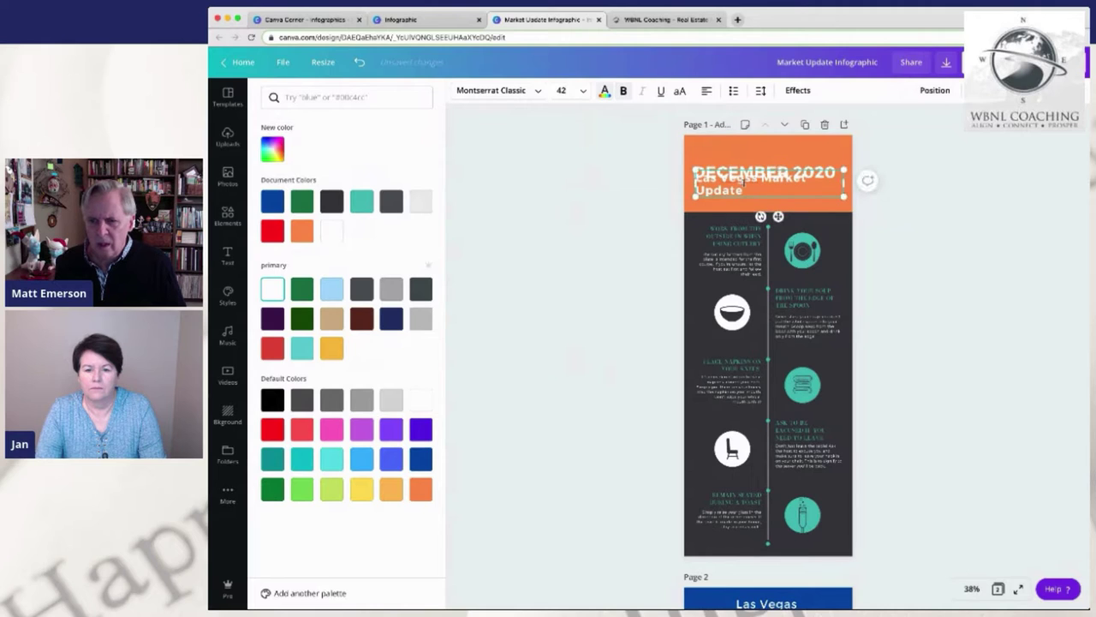
drag(753, 169, 789, 195)
drag(739, 167, 754, 173)
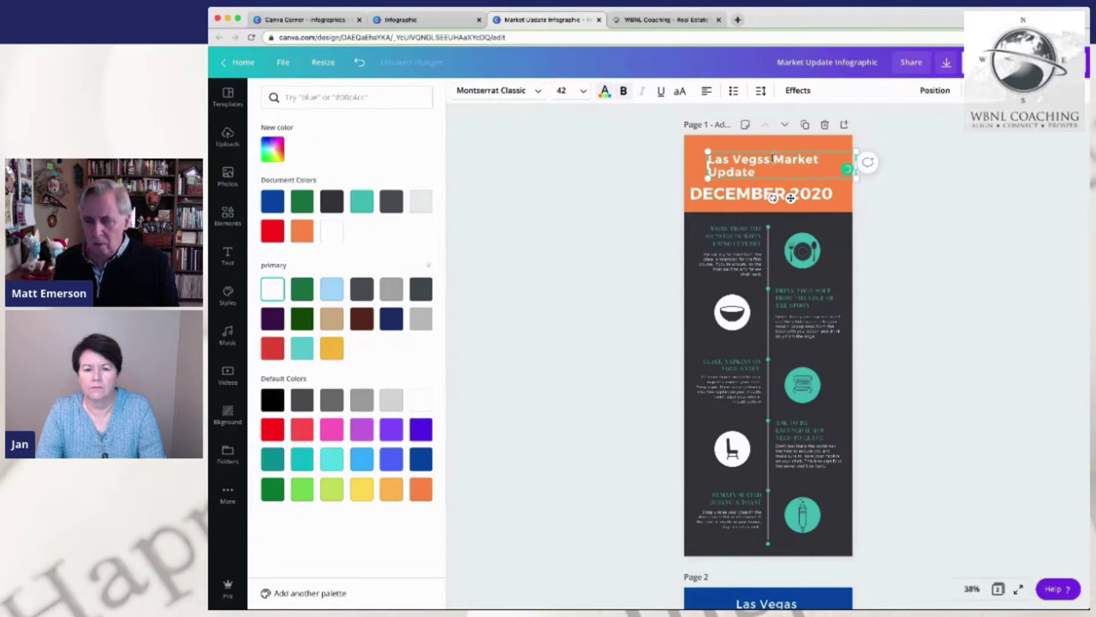
Split the subtitle onto two centred lines, raise it, and correct Vegss to Vegas
key(Return)
drag(809, 172, 695, 154)
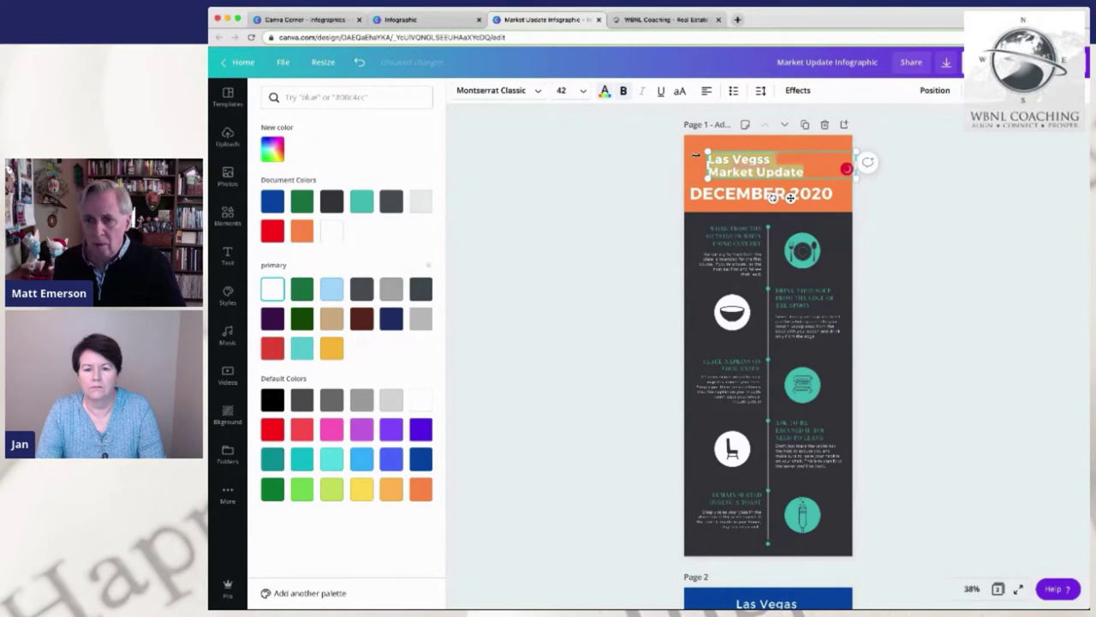
click(708, 90)
click(771, 160)
drag(765, 151, 765, 144)
click(840, 161)
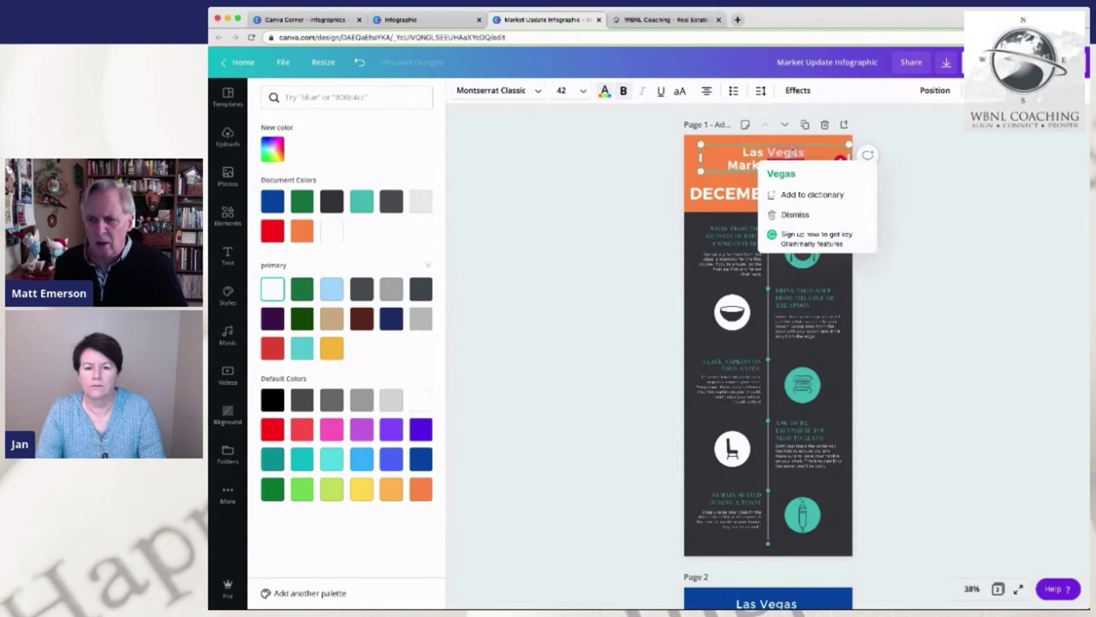
click(781, 175)
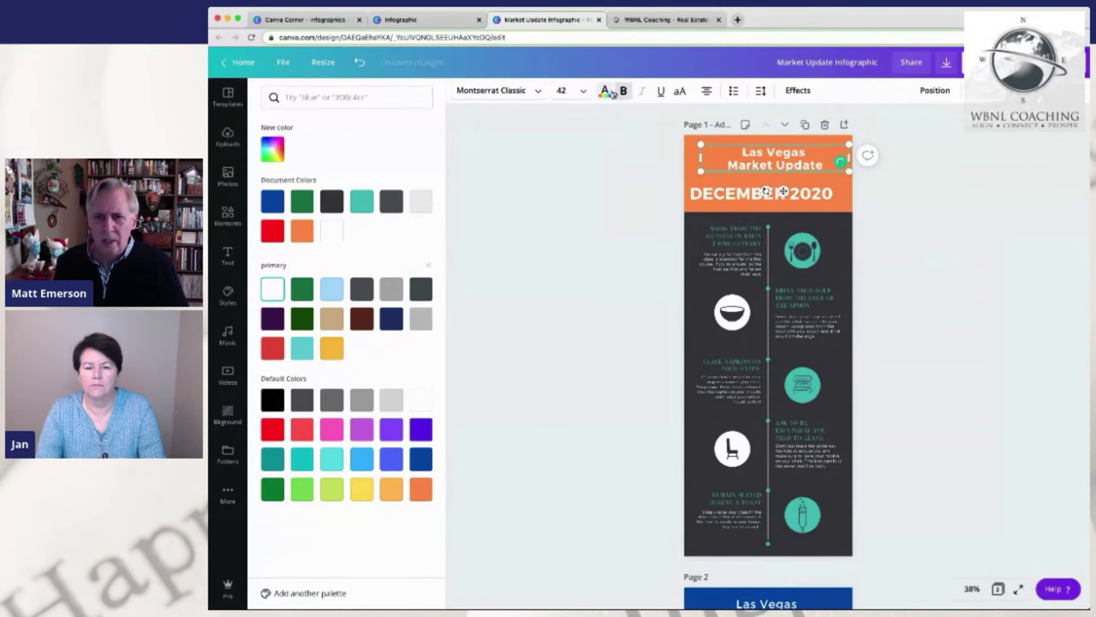
Set the Las Vegas Market Update header text to font size 48
click(584, 91)
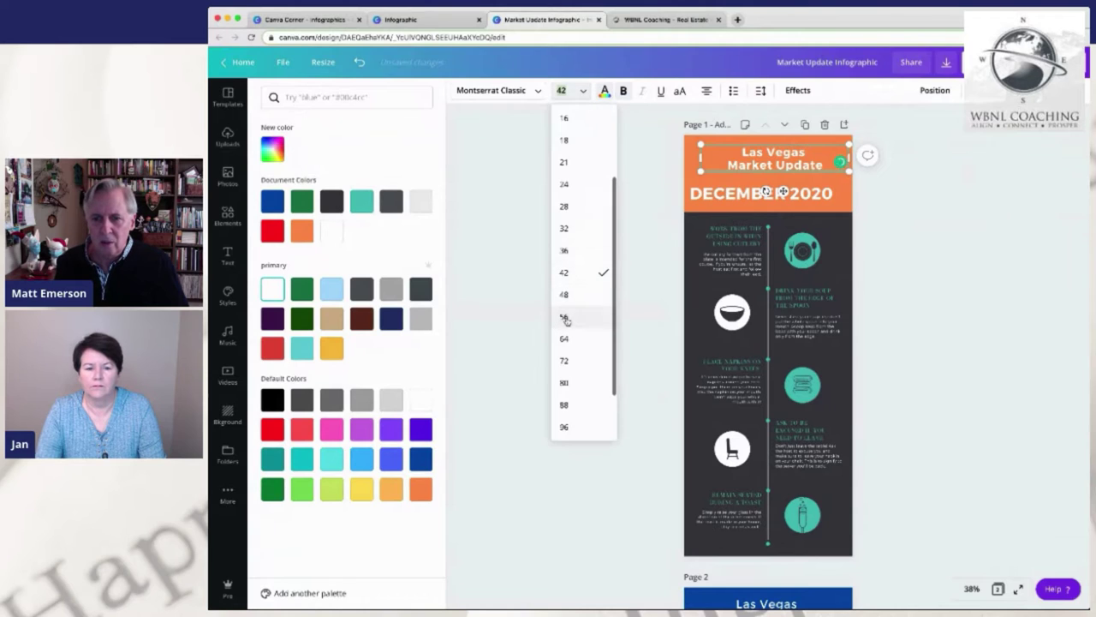
click(564, 317)
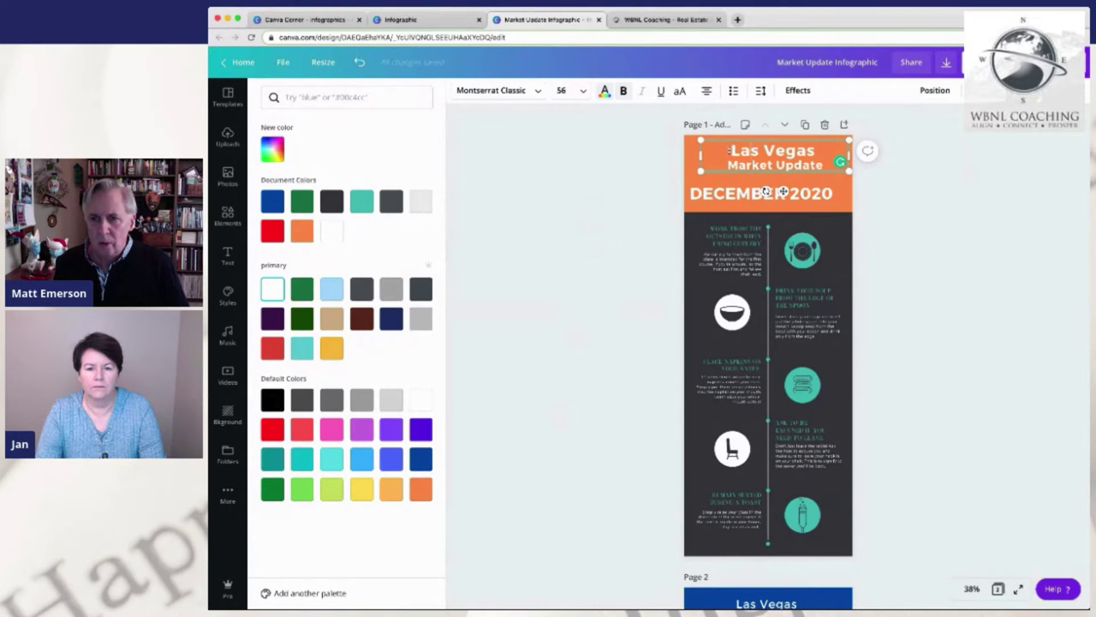
drag(728, 151, 822, 163)
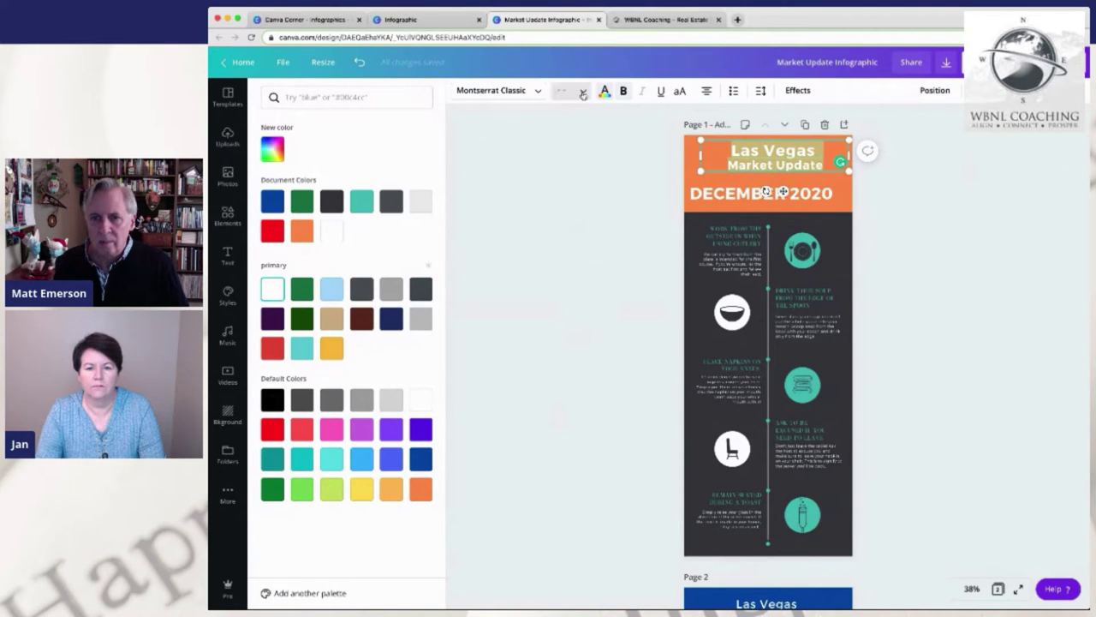
click(583, 92)
click(565, 339)
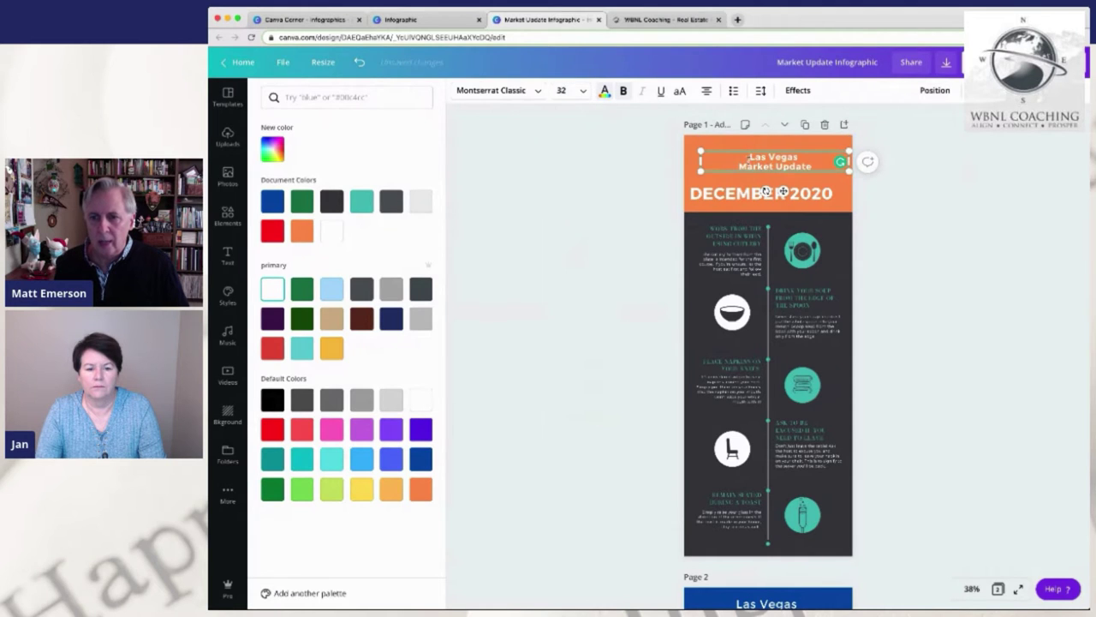
click(573, 94)
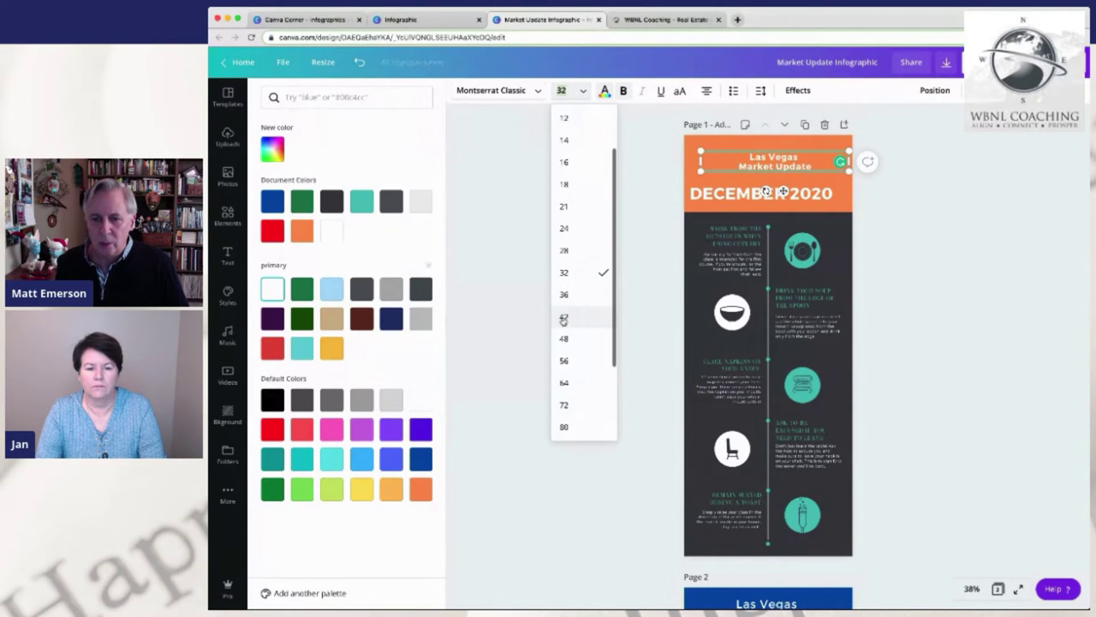
click(566, 345)
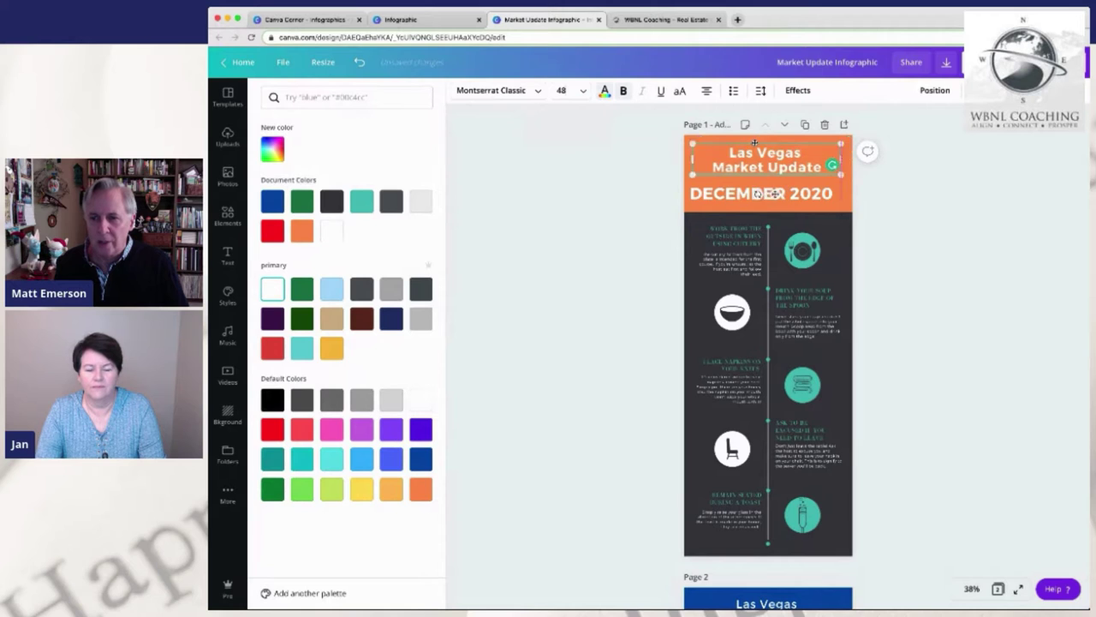
Change the dark full-page background of the infographic to white
click(776, 195)
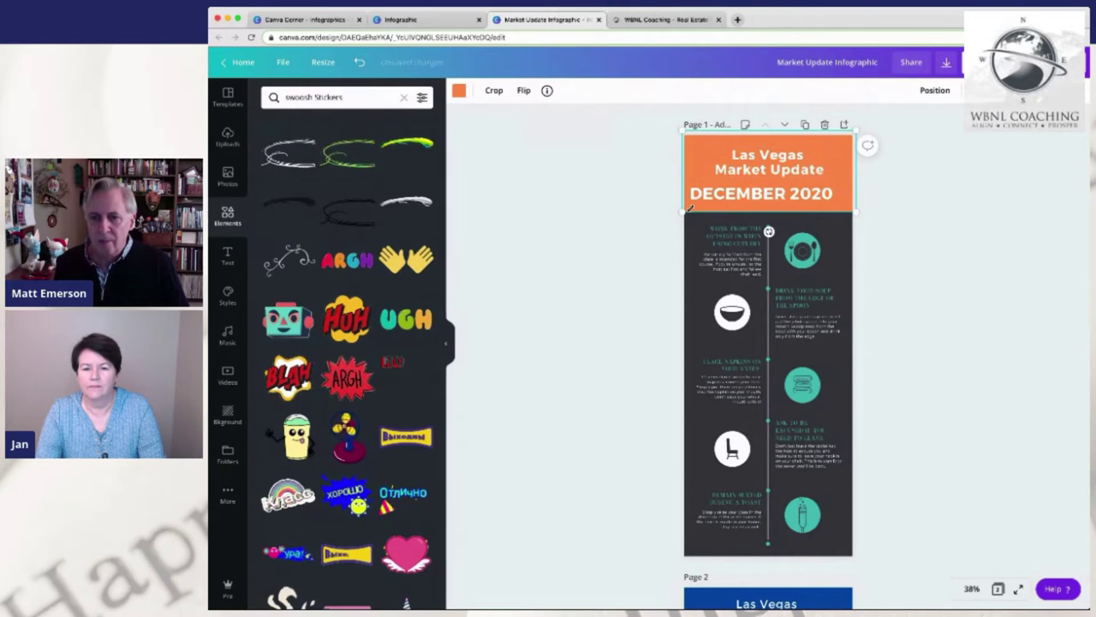
click(688, 230)
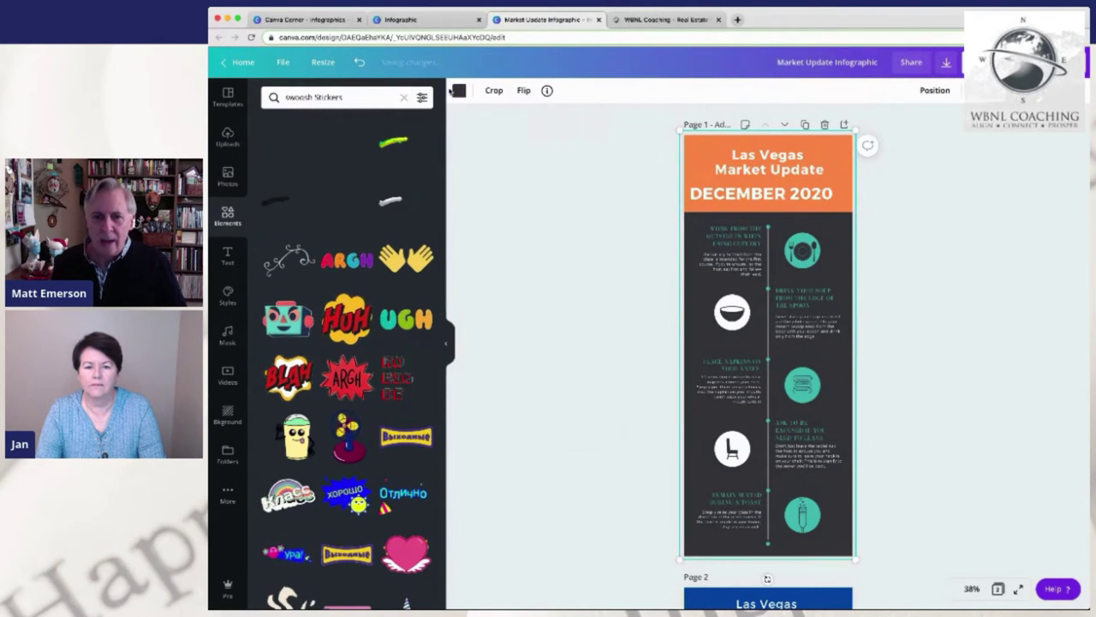
click(457, 90)
click(330, 232)
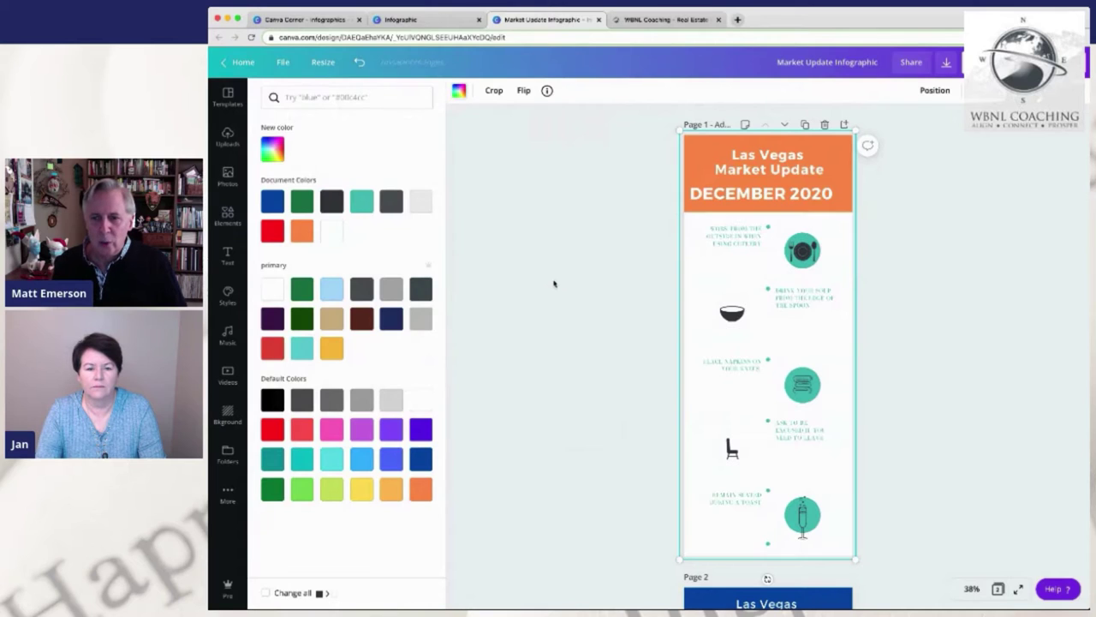
Make the vertical timeline line dark blue
click(768, 261)
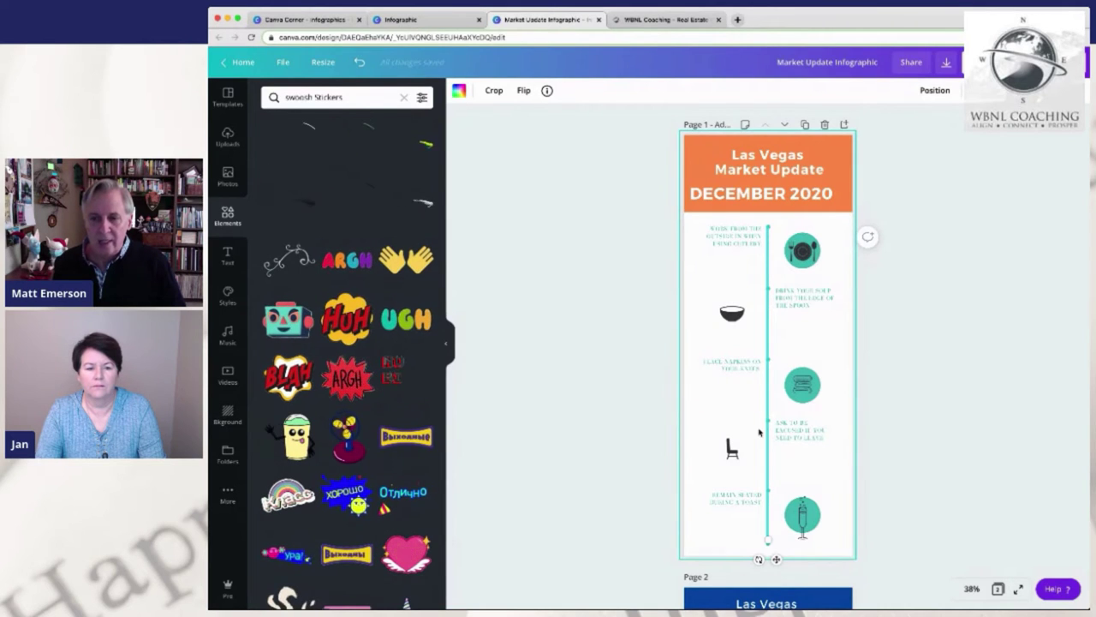
click(460, 91)
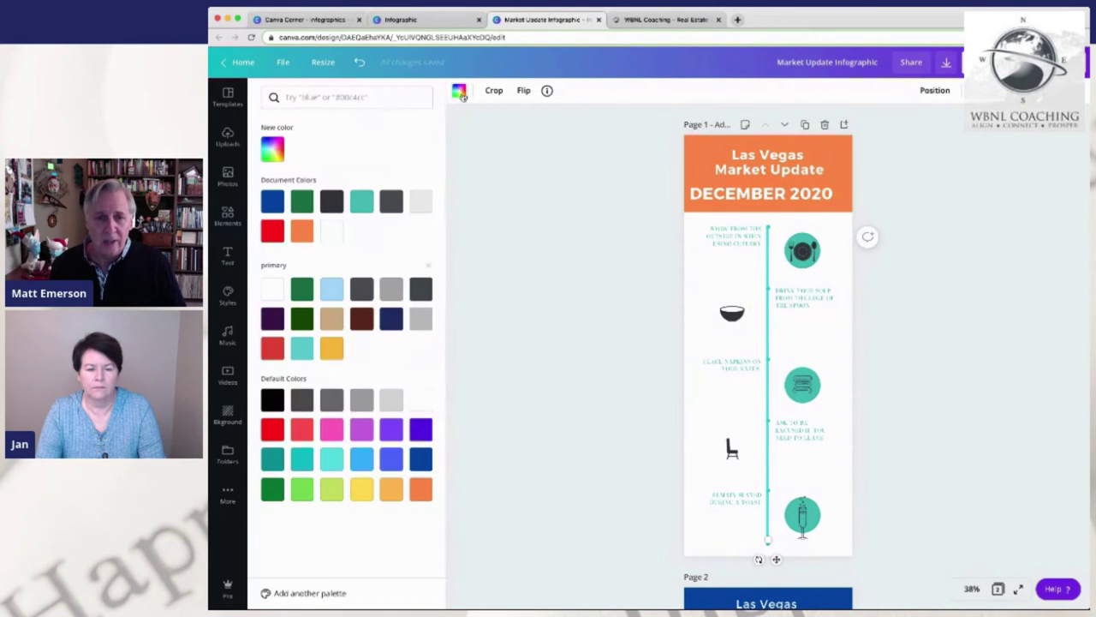
click(272, 202)
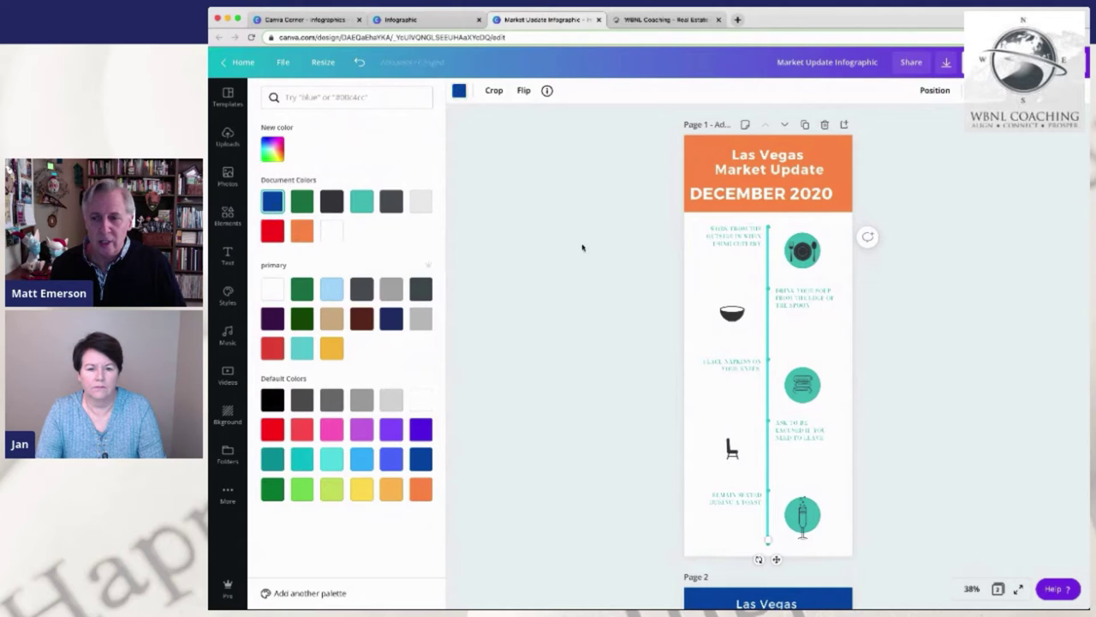
click(614, 245)
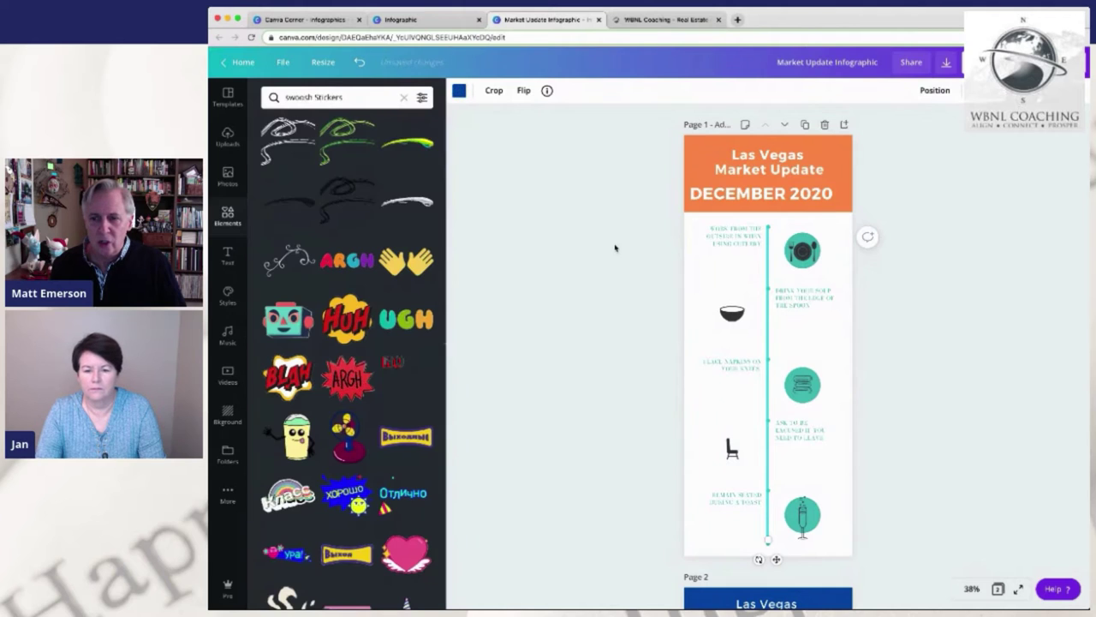
Recolour the orange header block dark blue
click(724, 243)
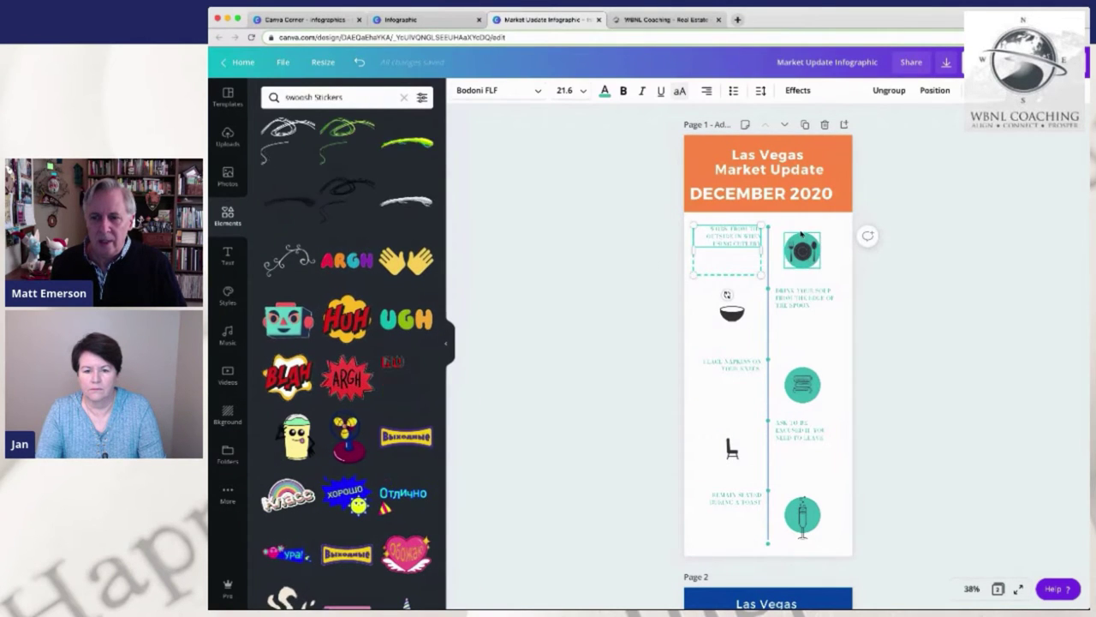
click(688, 179)
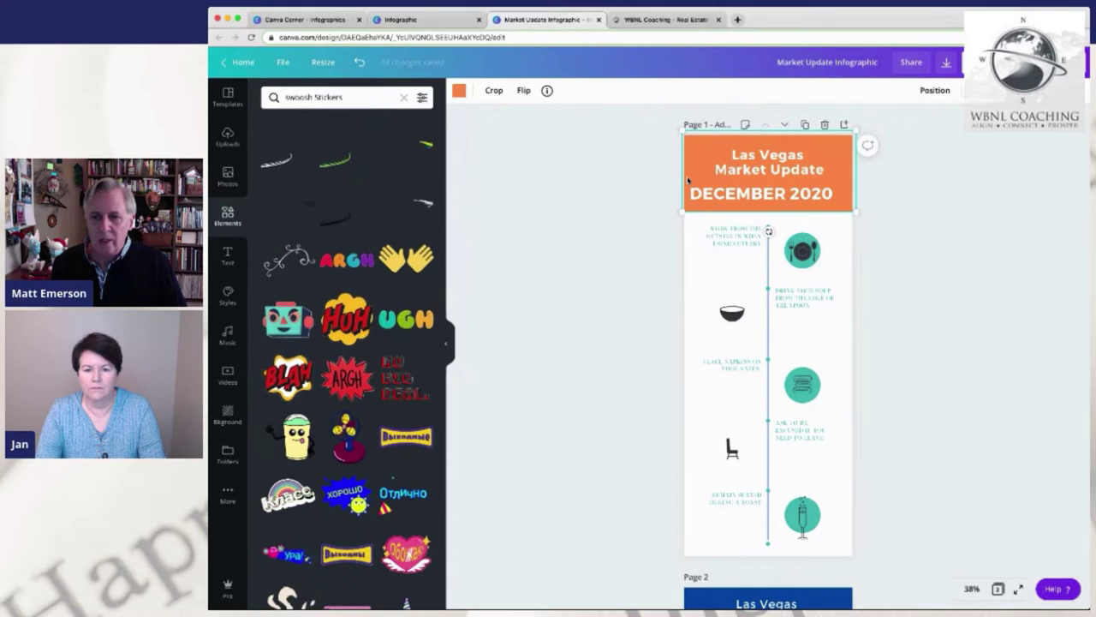
click(463, 90)
click(272, 200)
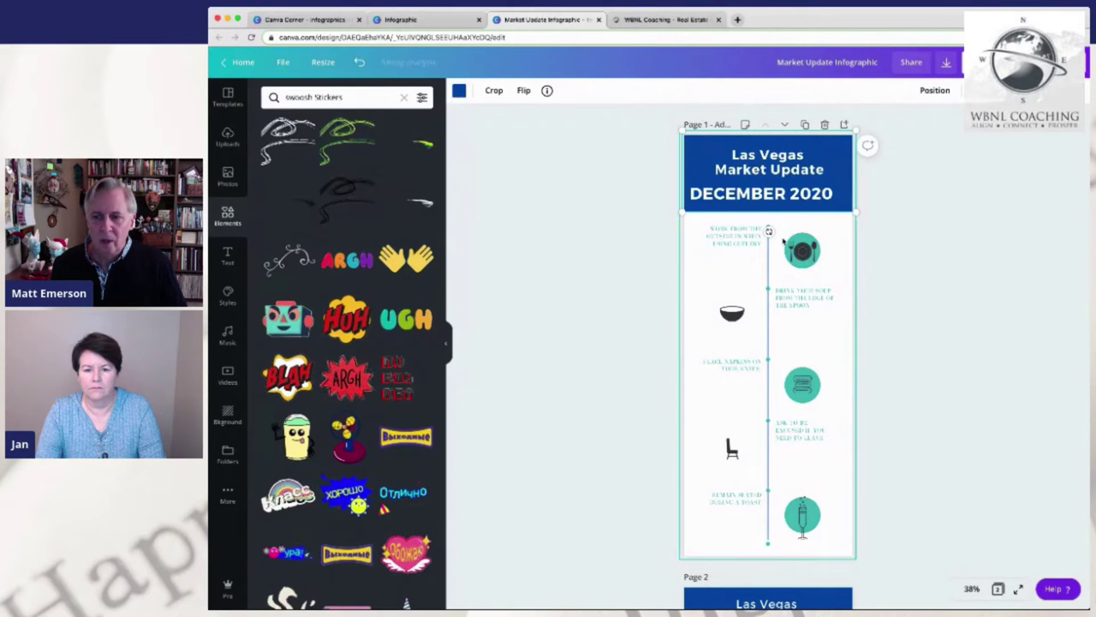
click(800, 249)
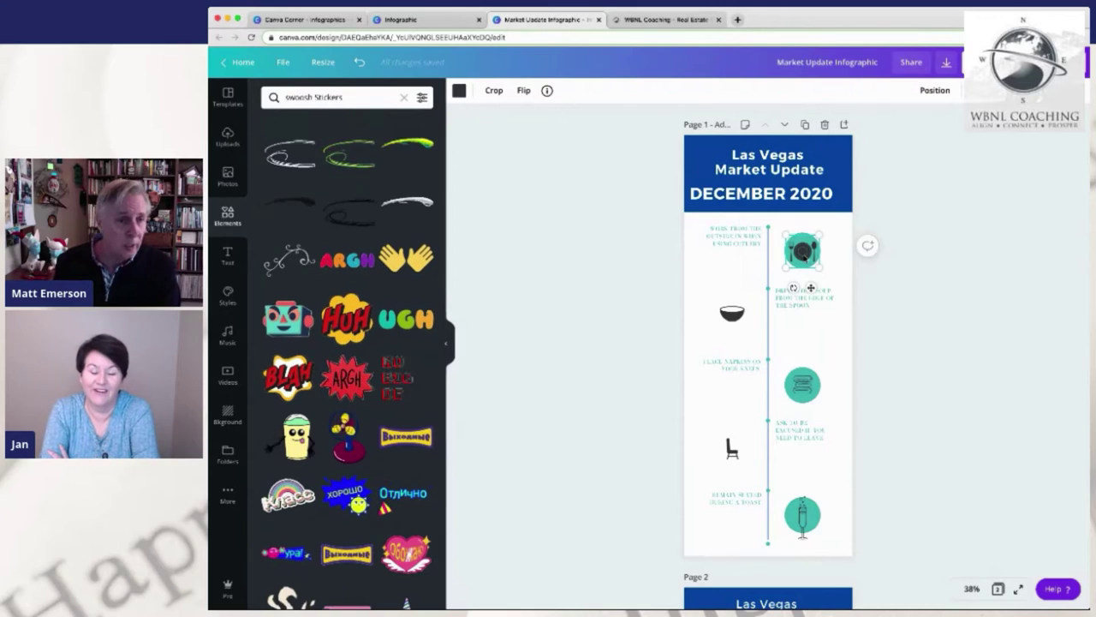
Delete the plate-and-cutlery icon and recolour the top circle orange
key(Delete)
click(802, 257)
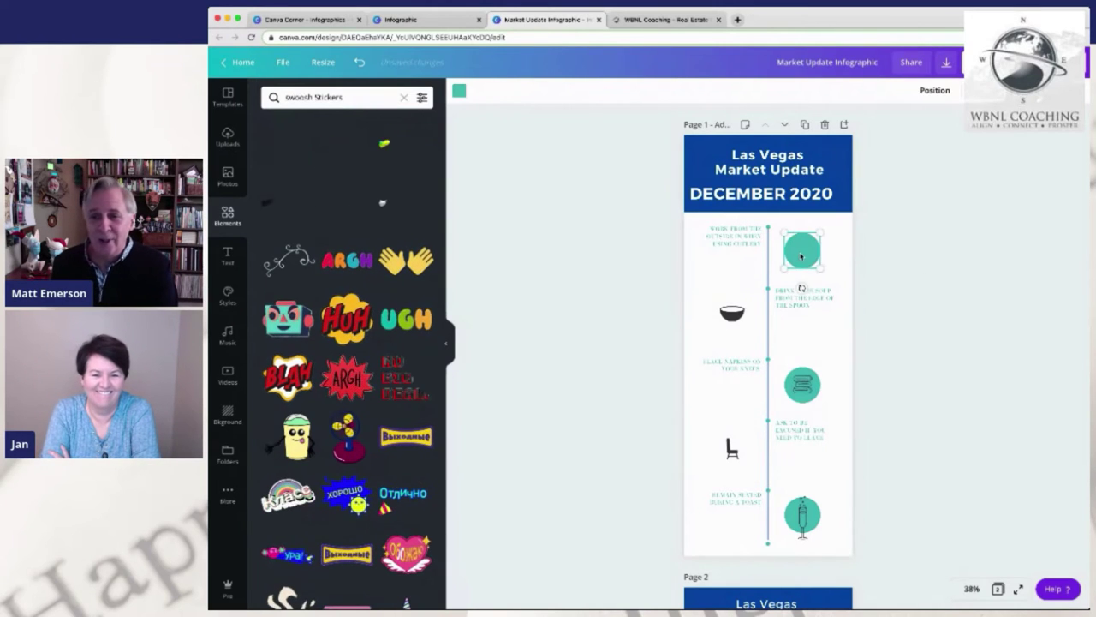
click(460, 92)
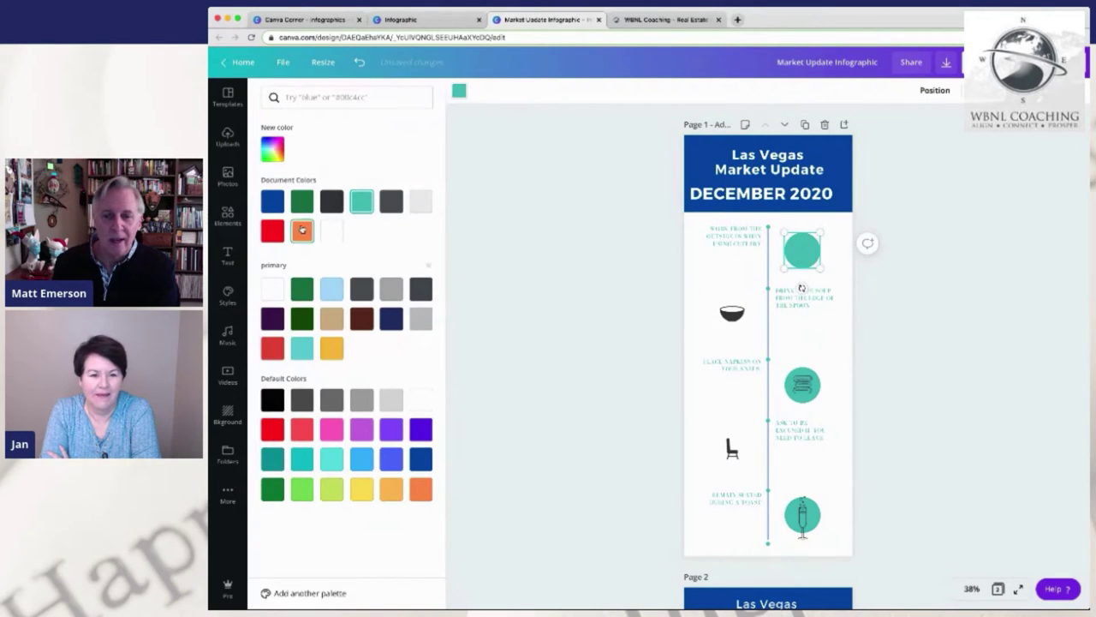
Replace the caption beside the circle with new heading text in blue
click(728, 239)
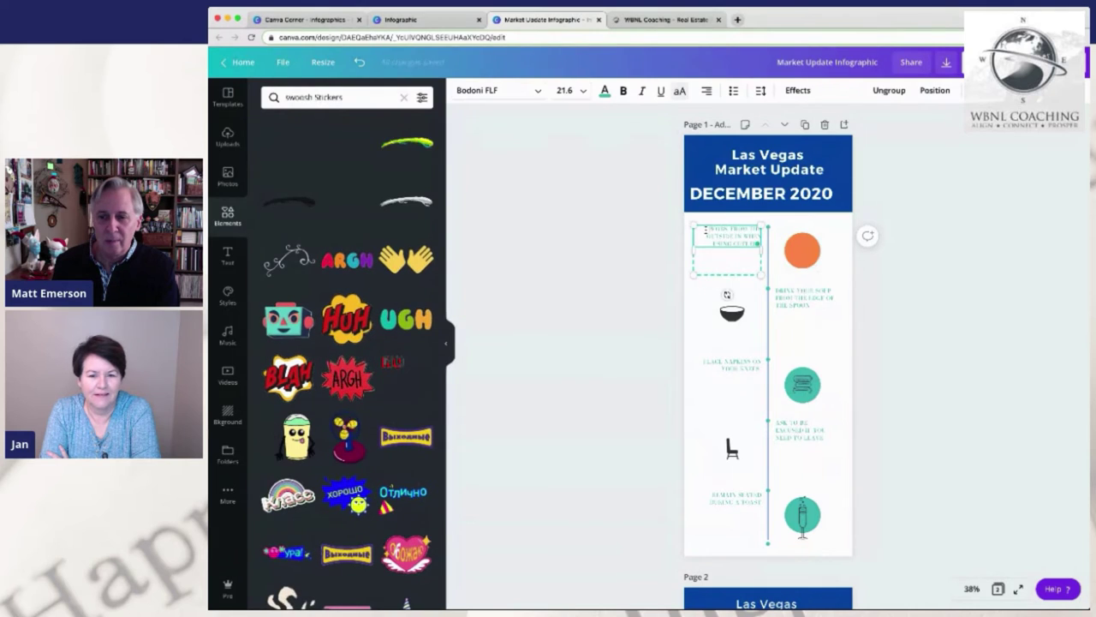
drag(705, 230, 759, 245)
key(BackSpace)
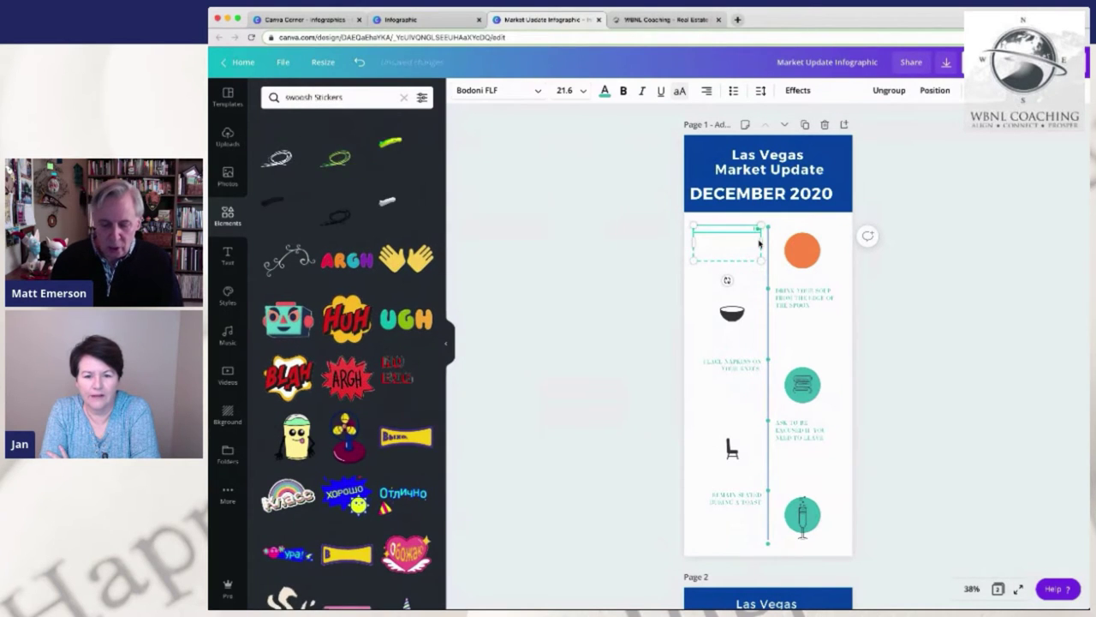
text(WAIT FOR)
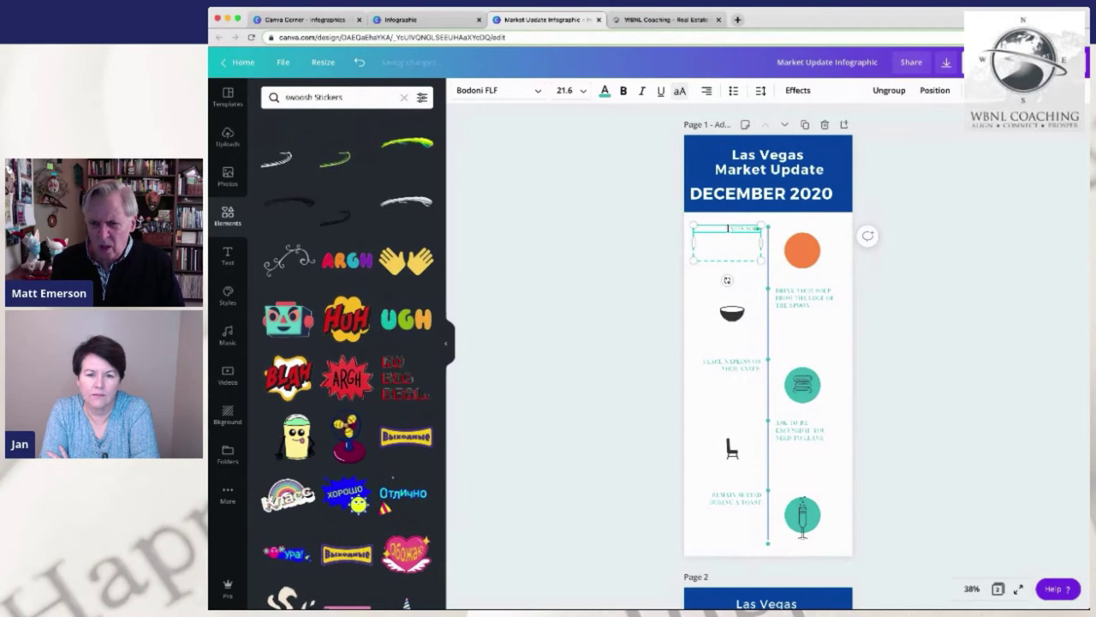
drag(728, 229, 760, 229)
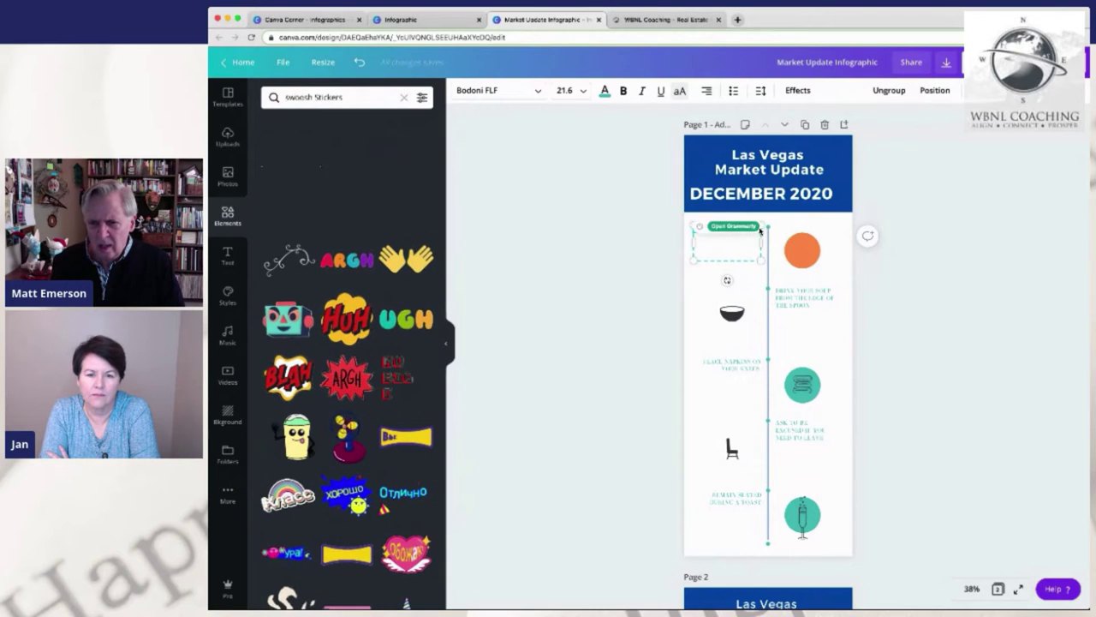
click(604, 91)
click(273, 202)
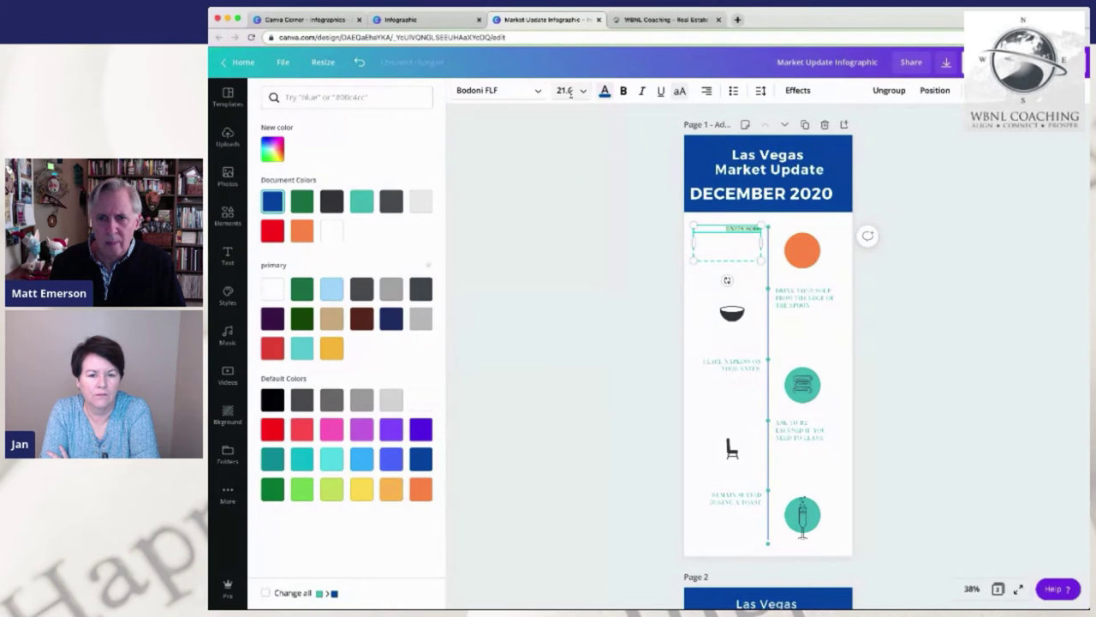
Set the UNITS SOLD heading in Montserrat Classic at size 32
click(587, 93)
key(Escape)
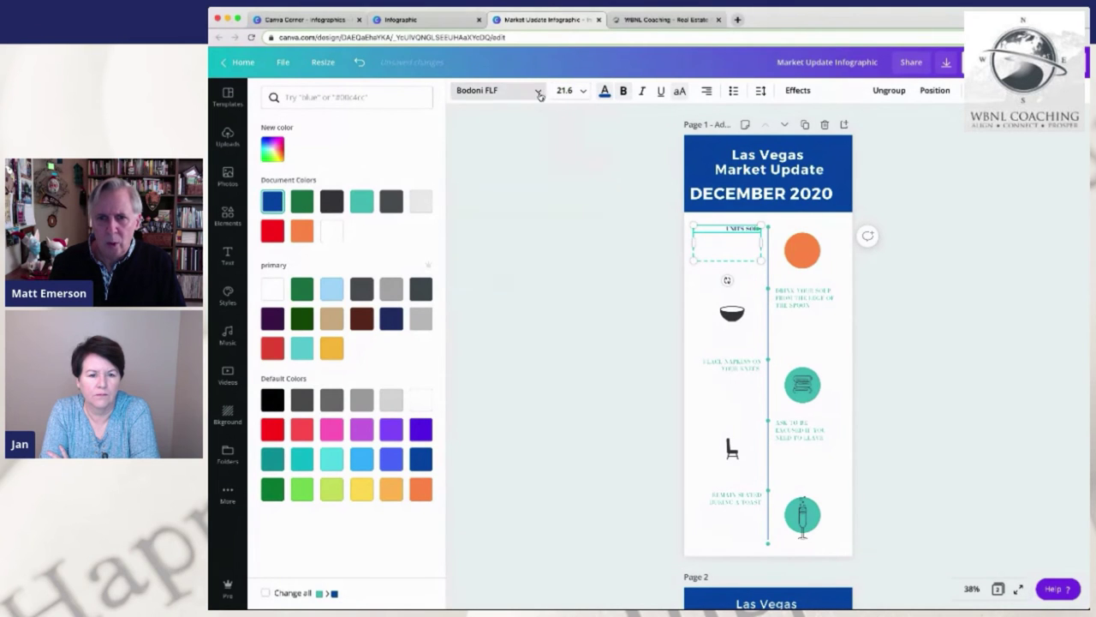
click(536, 90)
click(274, 126)
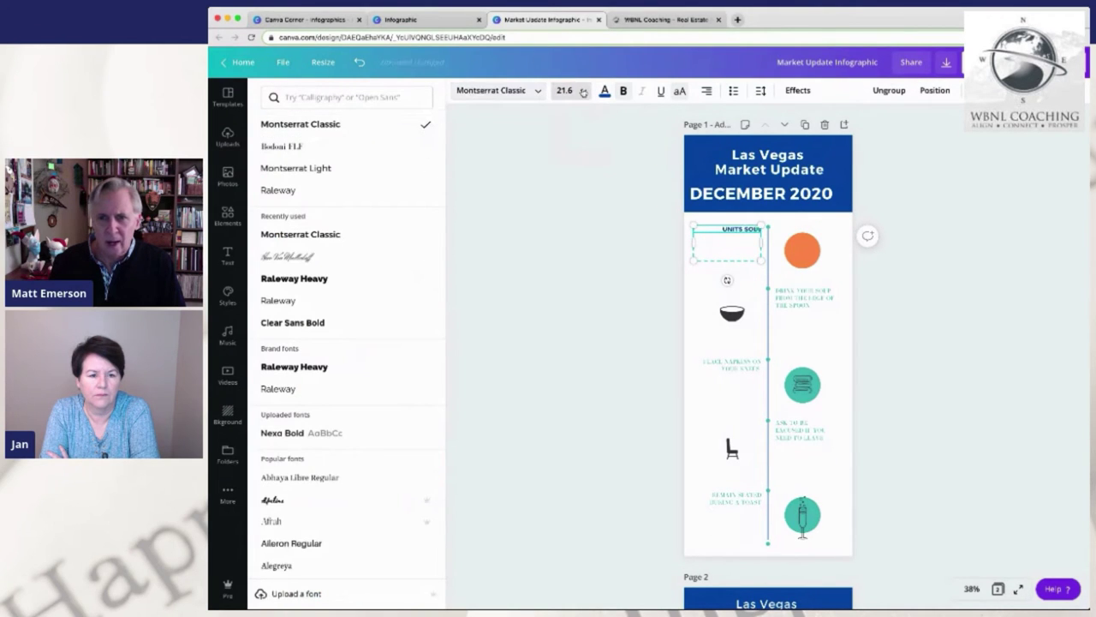
click(569, 90)
click(563, 318)
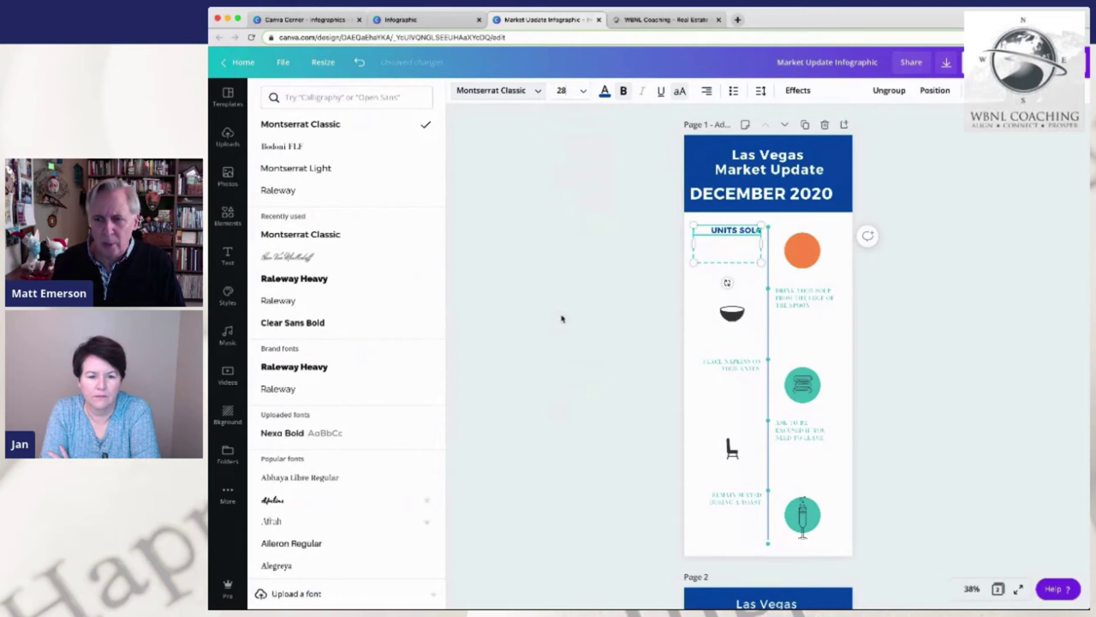
click(581, 97)
click(566, 296)
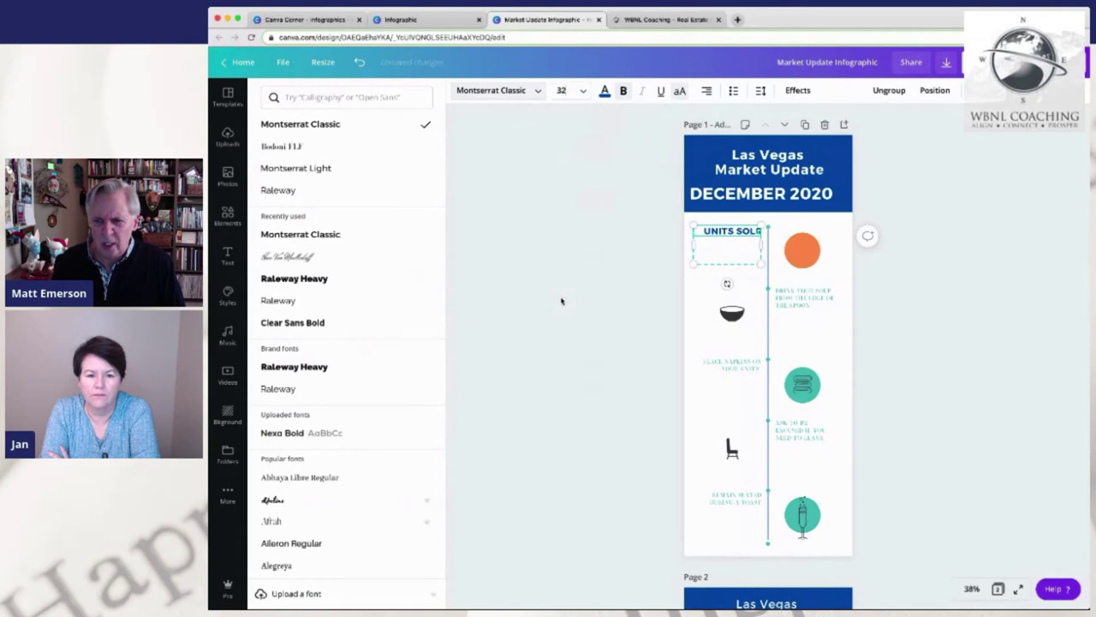
click(744, 248)
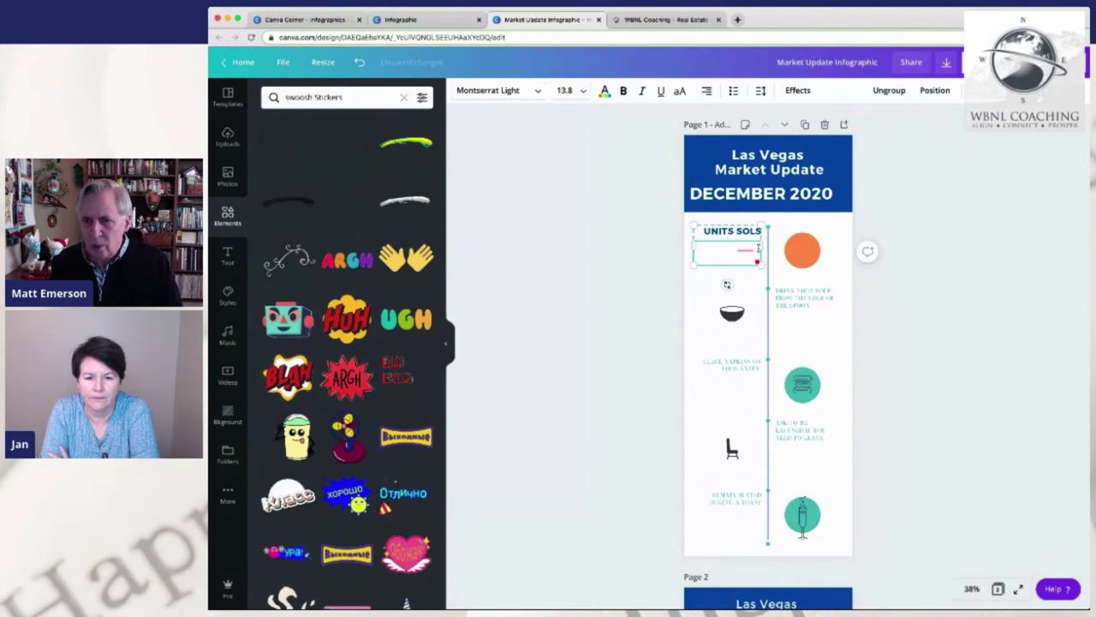
Make the hidden stat text blue, set it to size 36, and correct it to 3,035
click(605, 90)
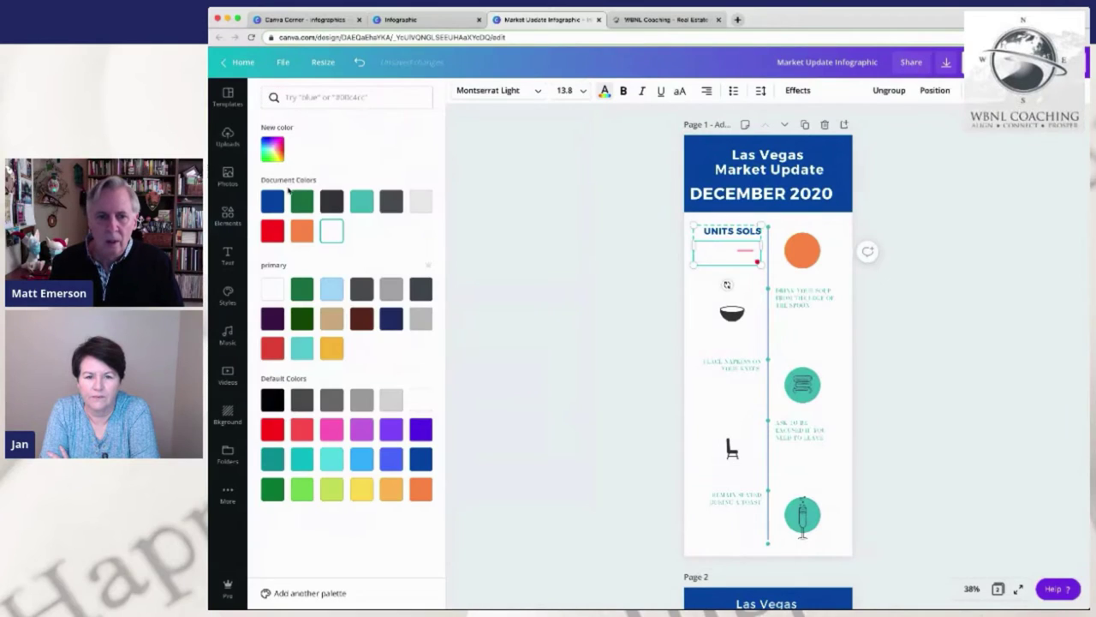
click(272, 201)
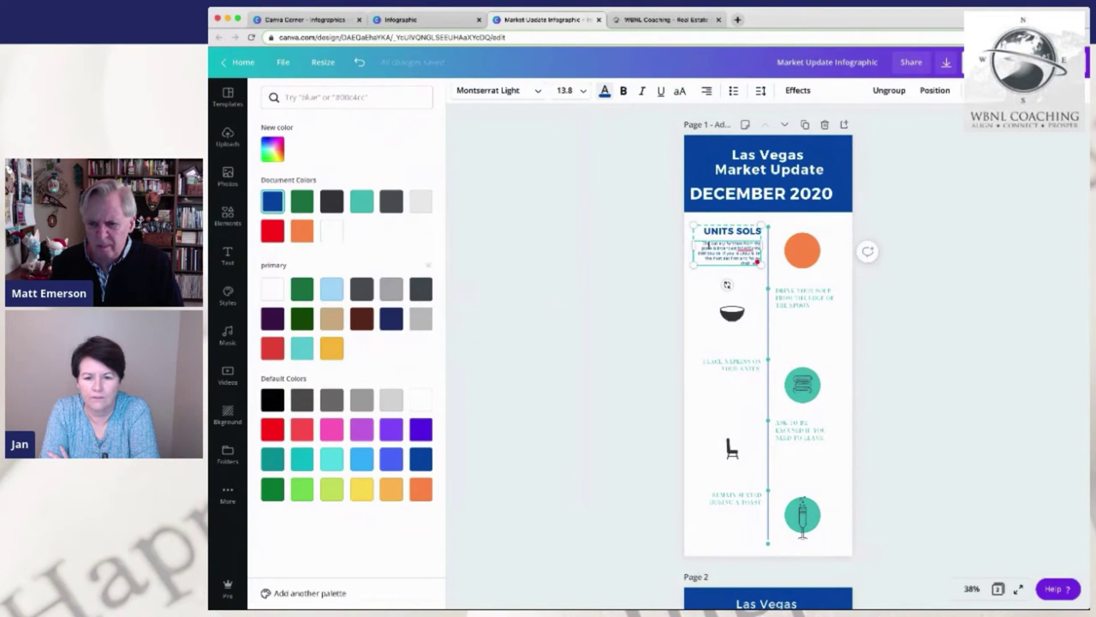
drag(701, 243, 757, 275)
key(BackSpace)
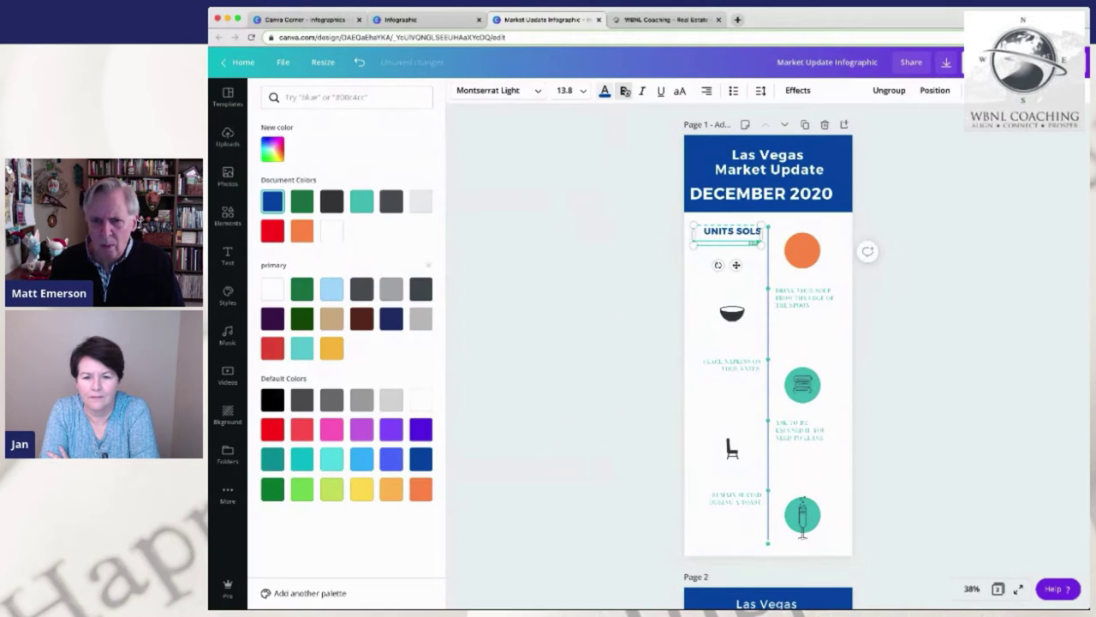
click(565, 90)
click(570, 360)
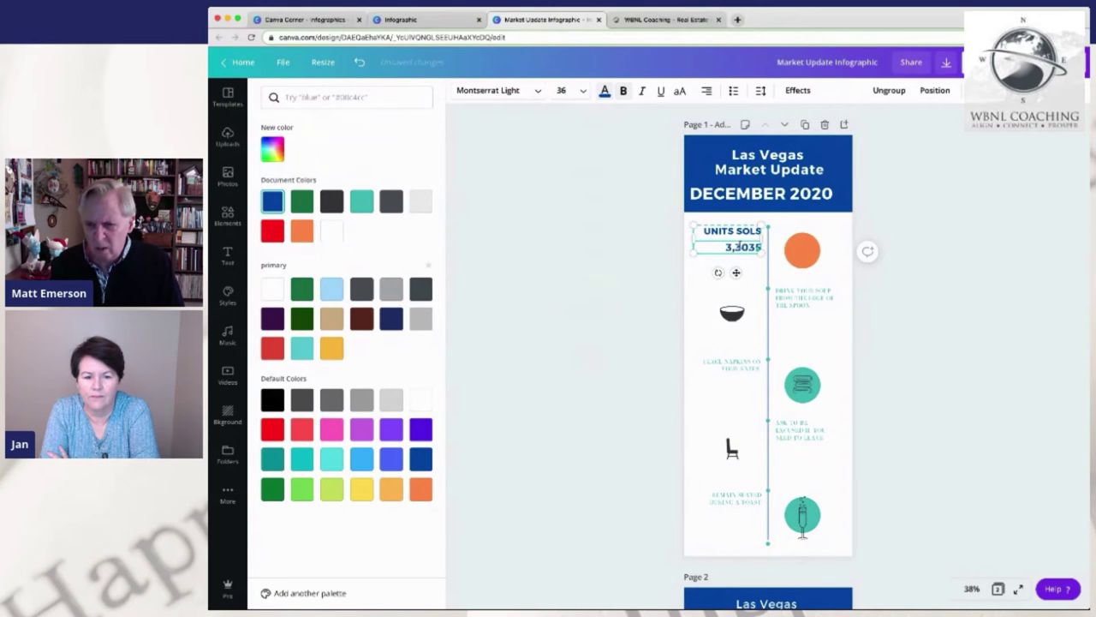
click(741, 246)
key(BackSpace)
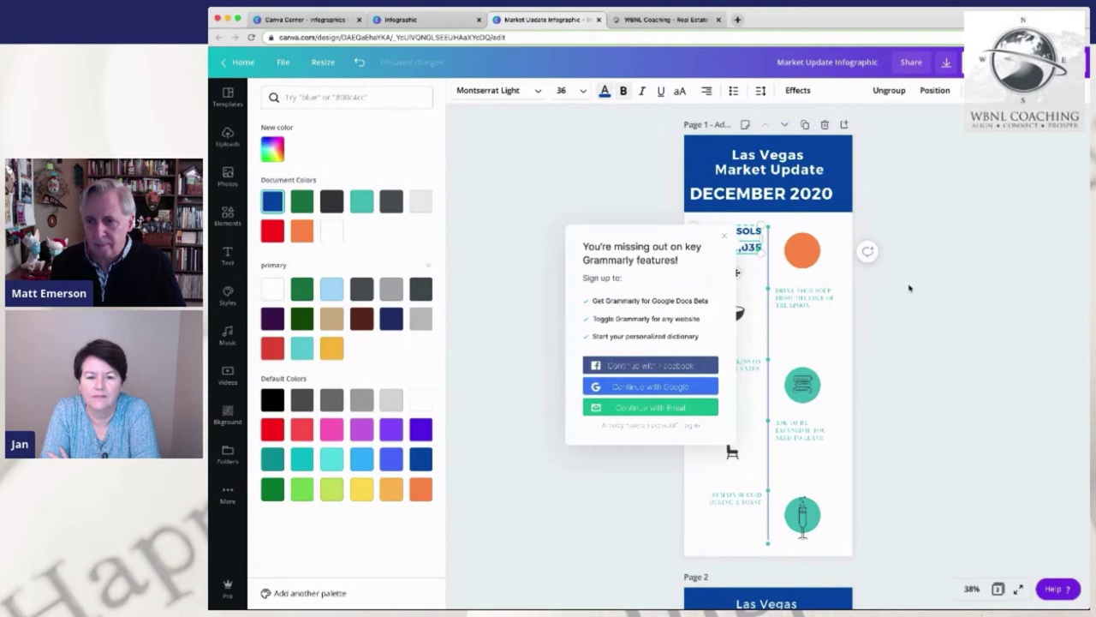
click(723, 237)
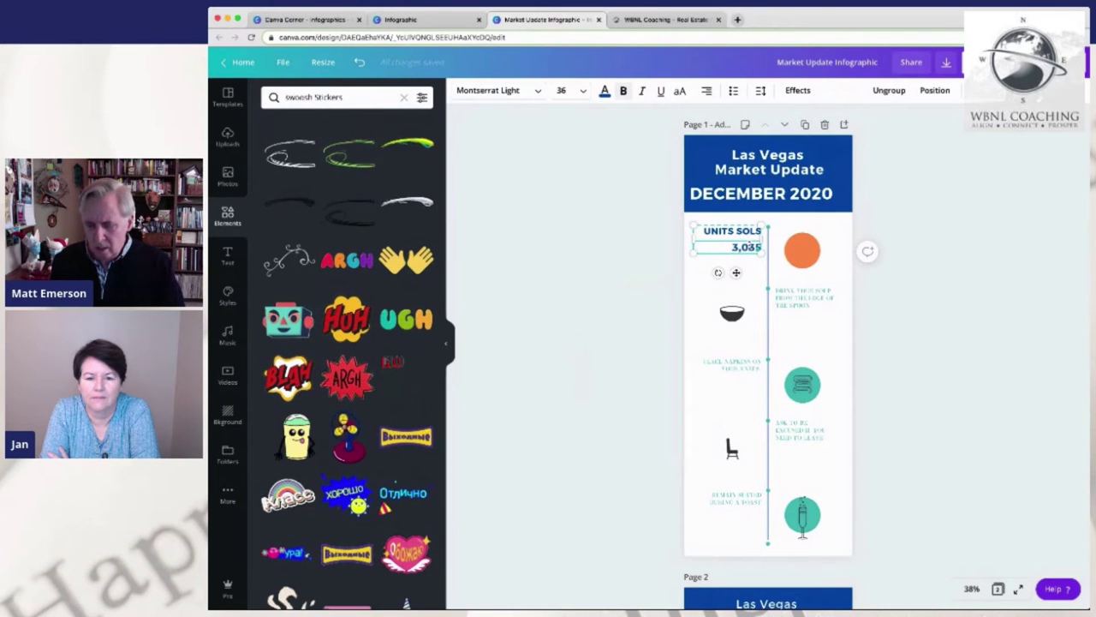
Add a (+26.1%) line below 3,035, unbolded and coloured green
key(Return)
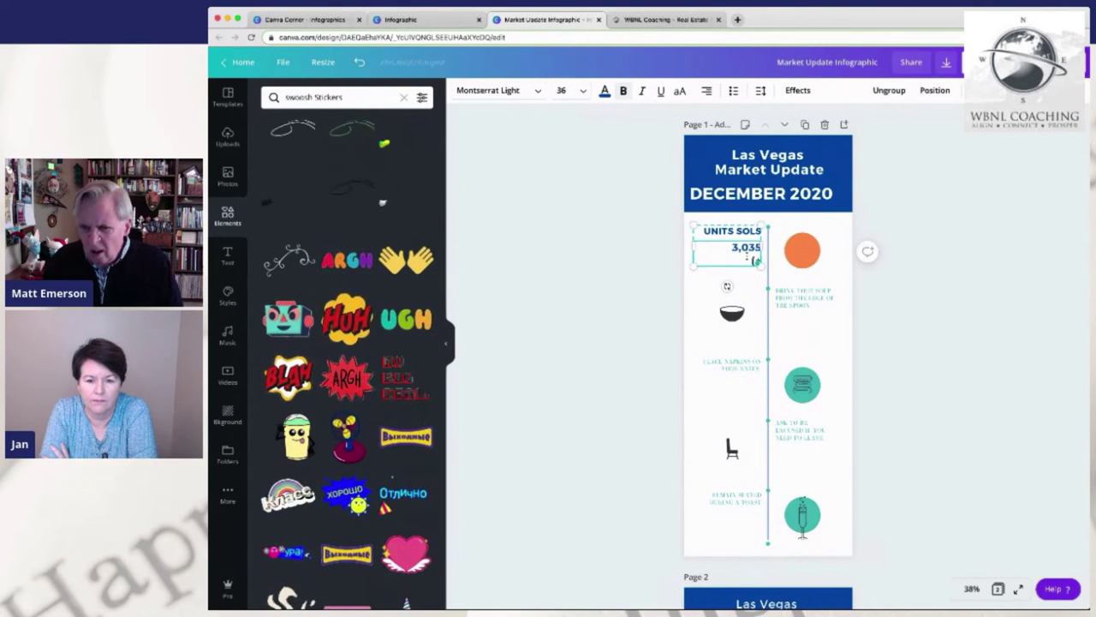
text(+26%)
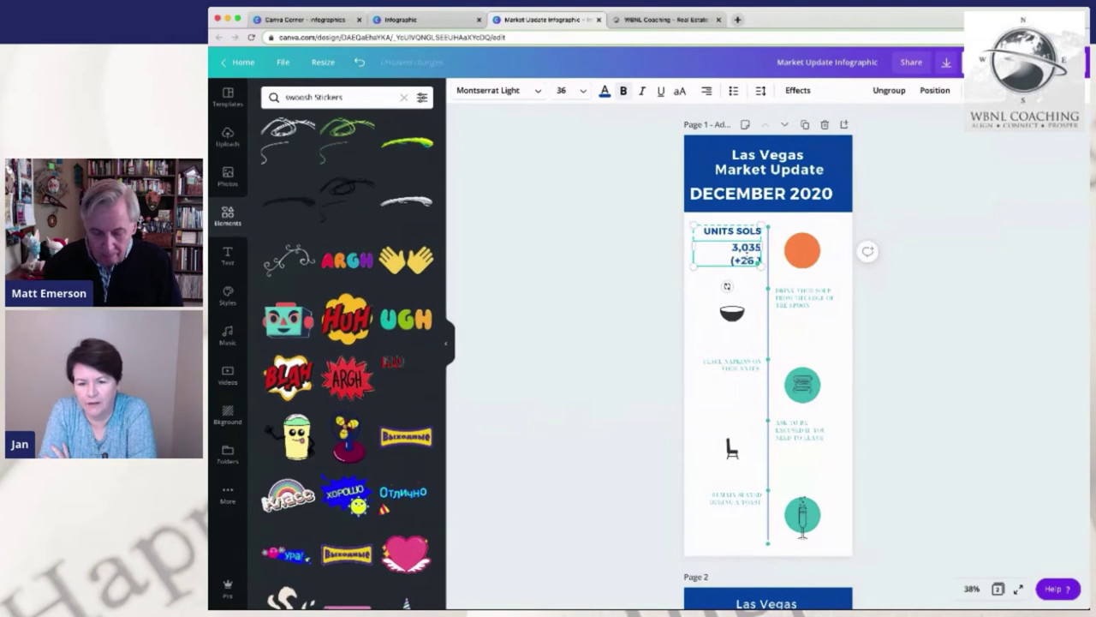
text(.1%)
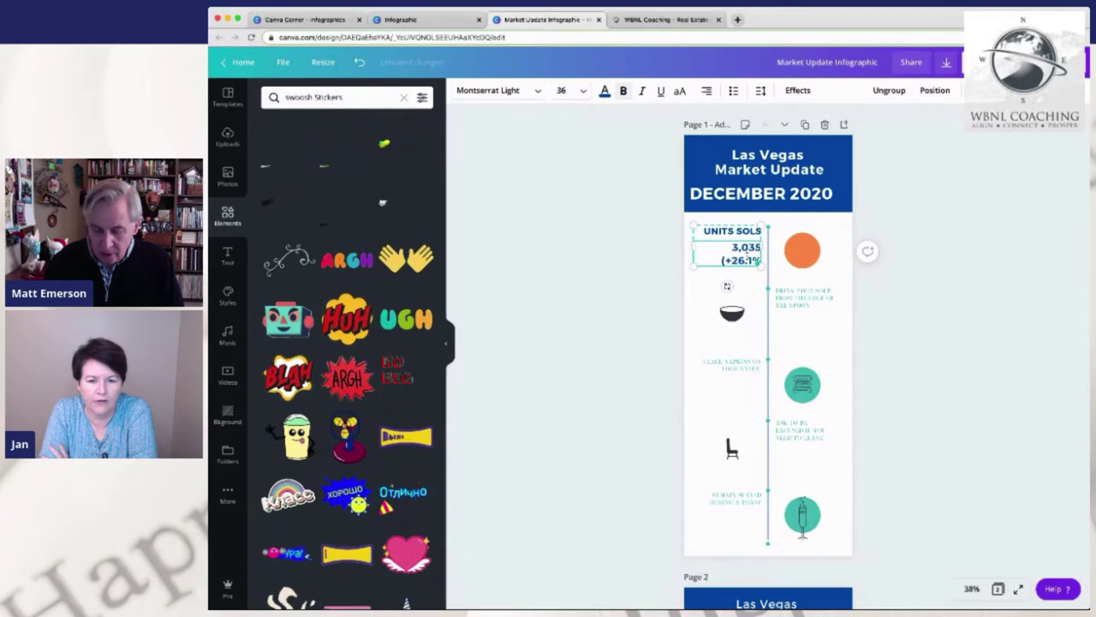
text())
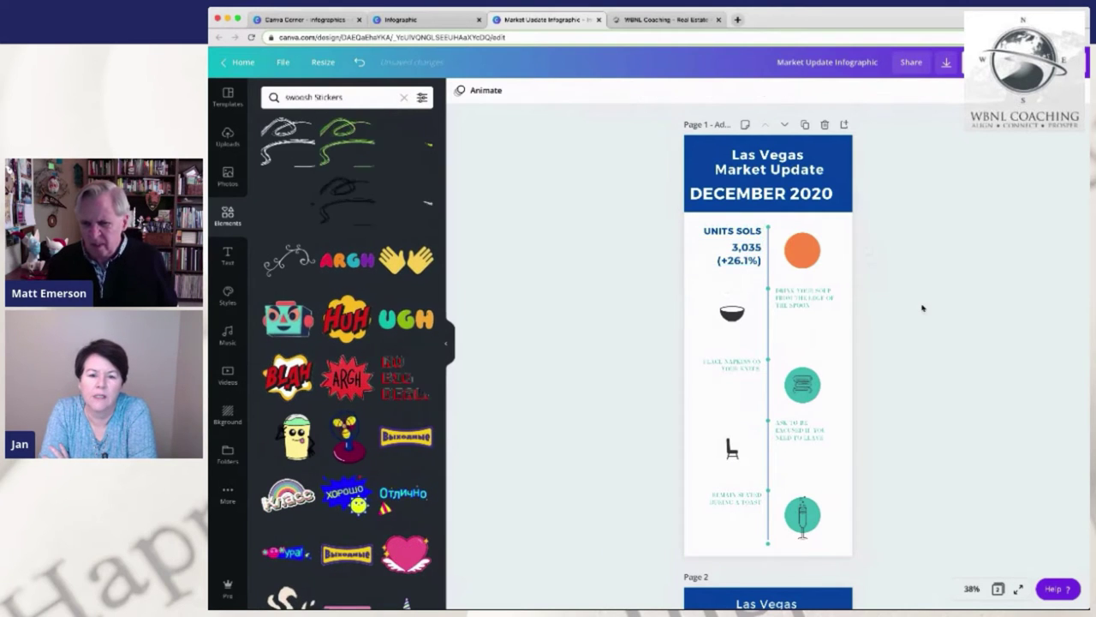
drag(758, 260, 719, 263)
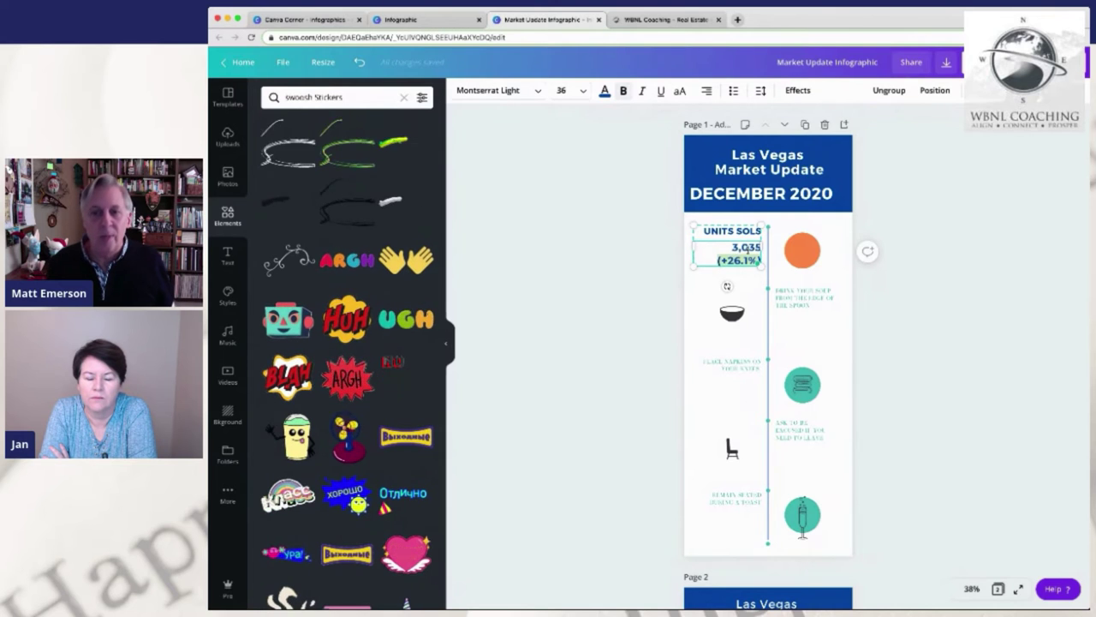
click(624, 90)
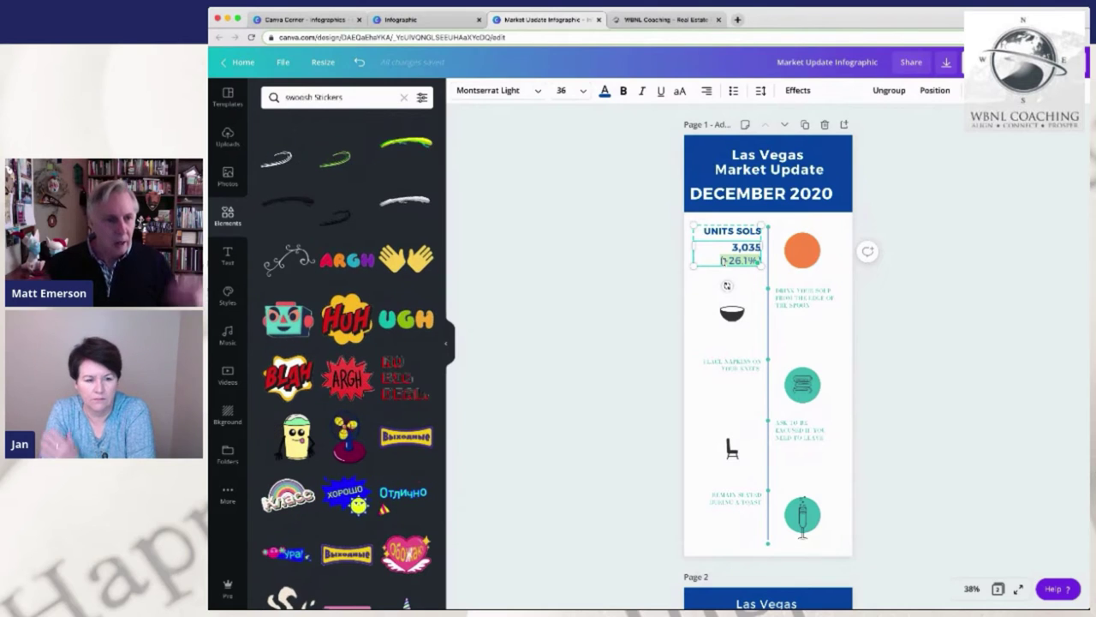
click(605, 90)
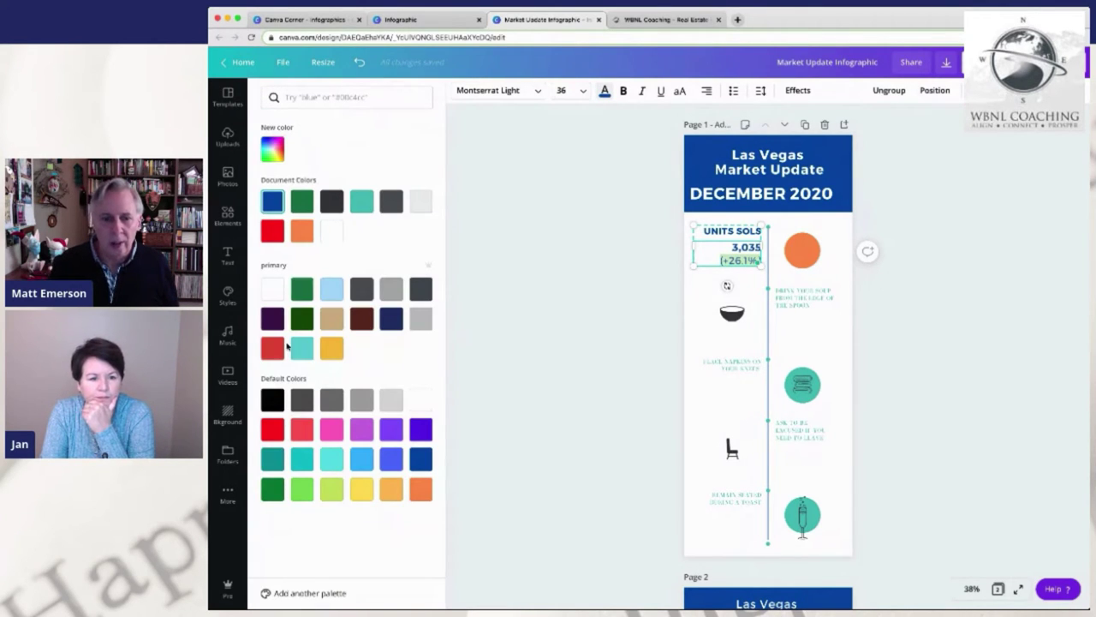
click(575, 308)
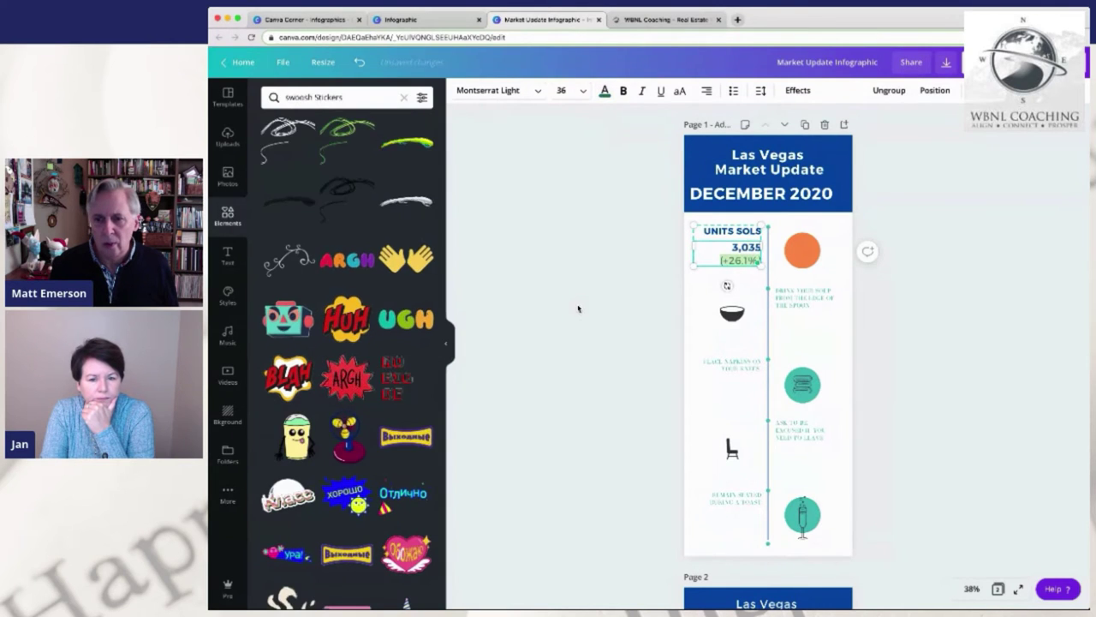
click(568, 287)
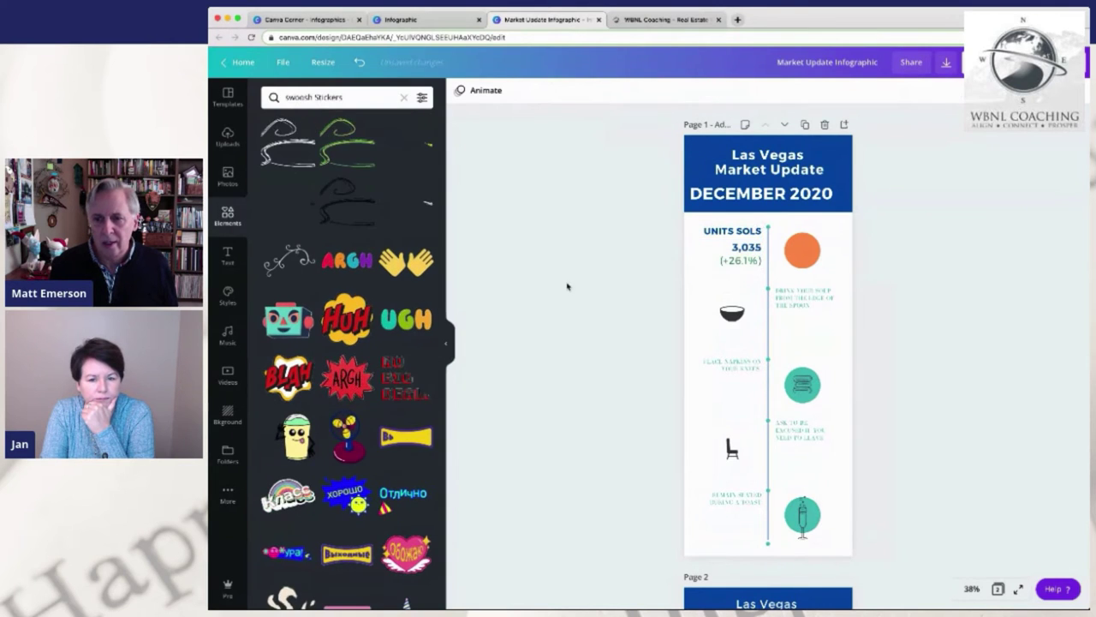
Enlarge the orange circle to 230 by 230
click(801, 260)
drag(781, 266, 776, 278)
drag(821, 232, 805, 244)
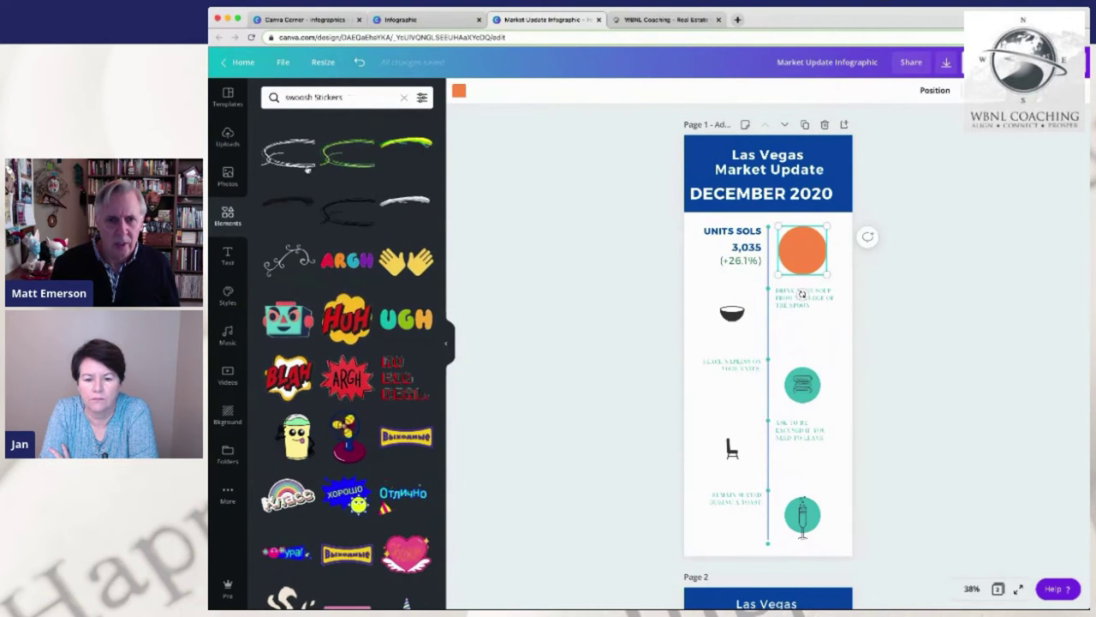
Search Elements for 'sold homes' and add the hanging SOLD sign sticker
click(227, 211)
click(346, 96)
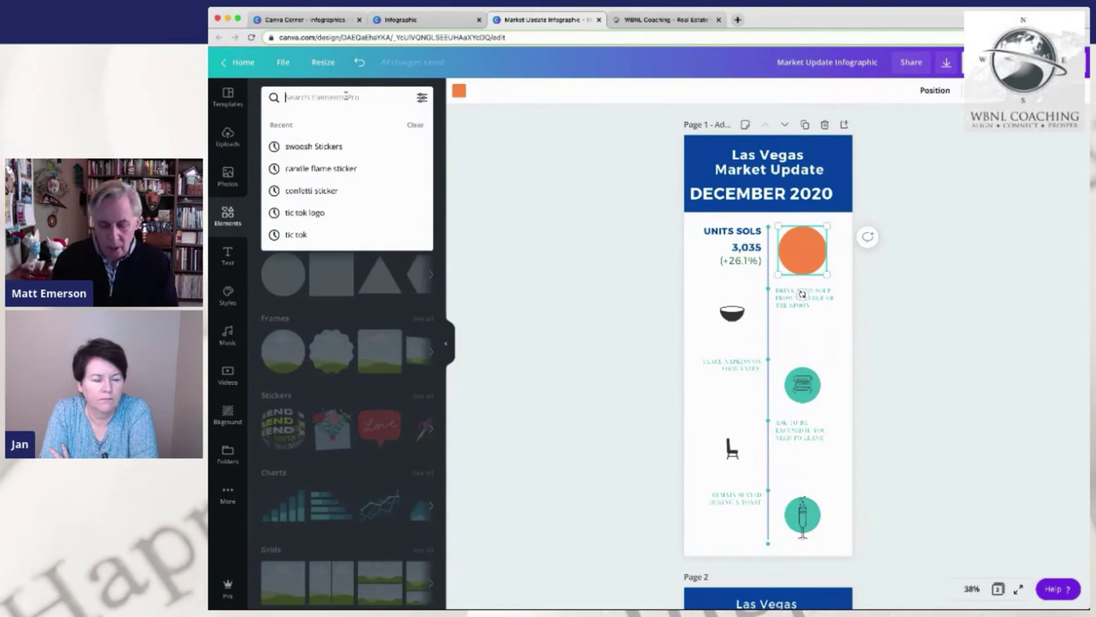
text(sold)
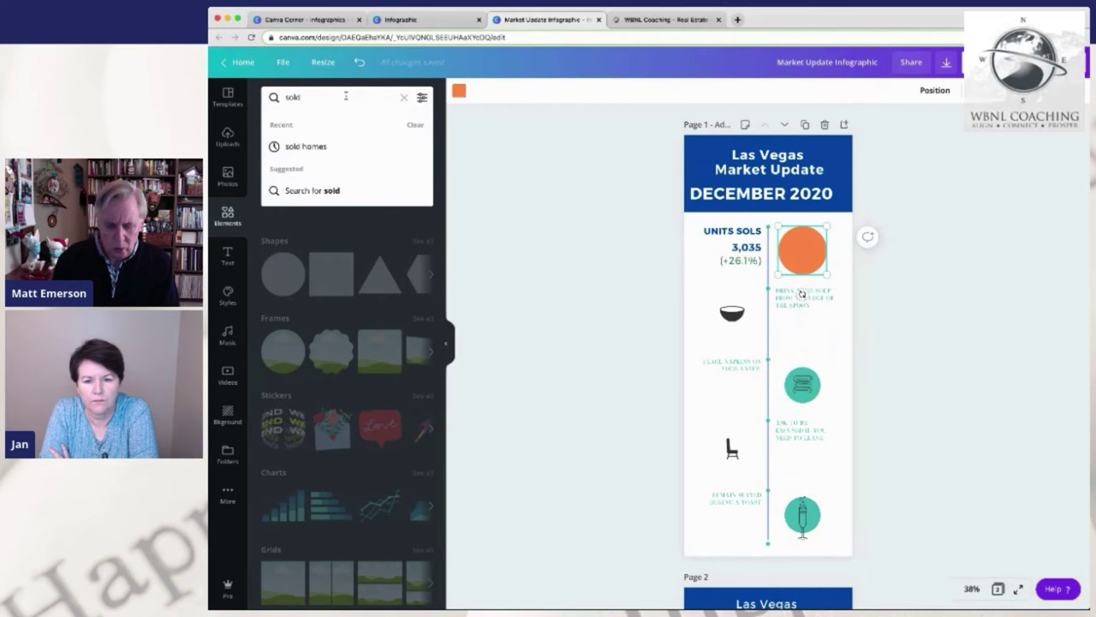
text( homes)
key(Return)
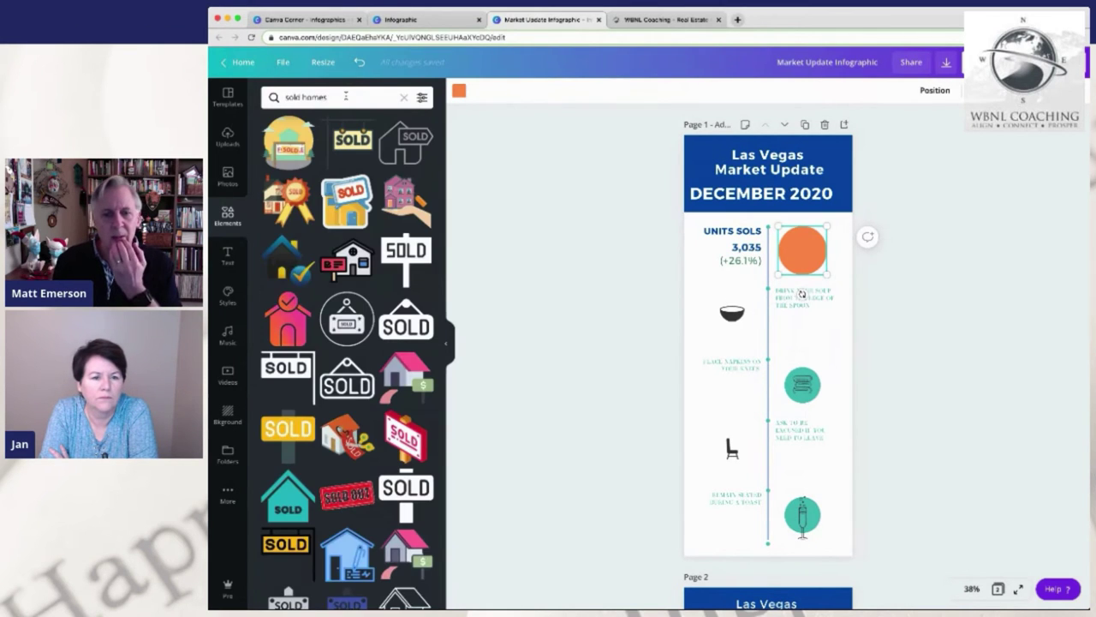
scroll(350, 212, down, 5)
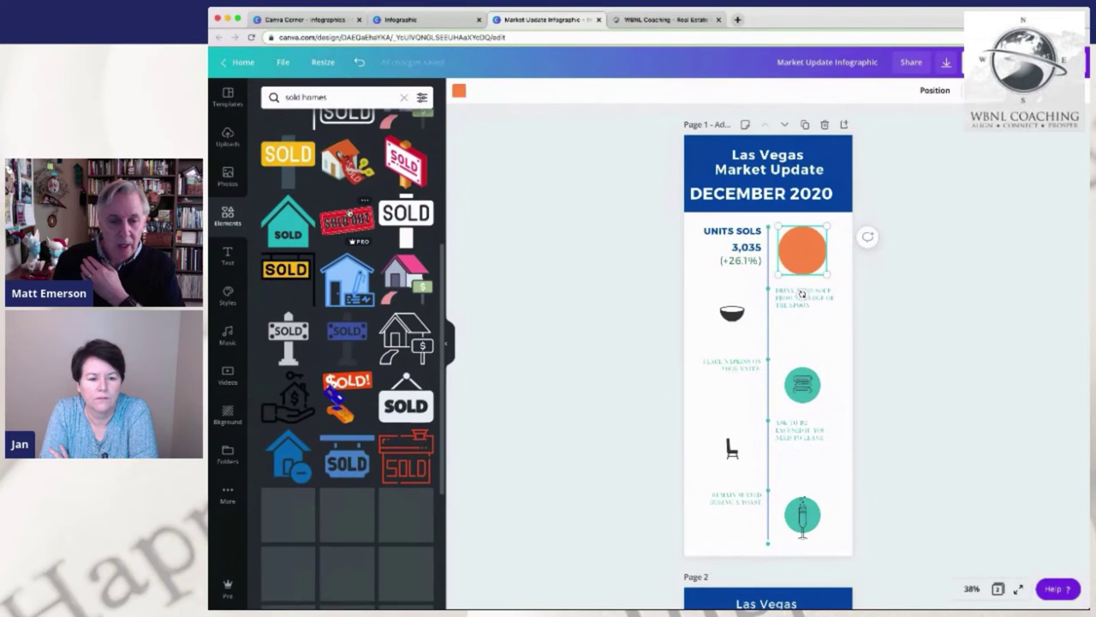
scroll(348, 246, down, 1)
scroll(348, 246, down, 2)
click(406, 314)
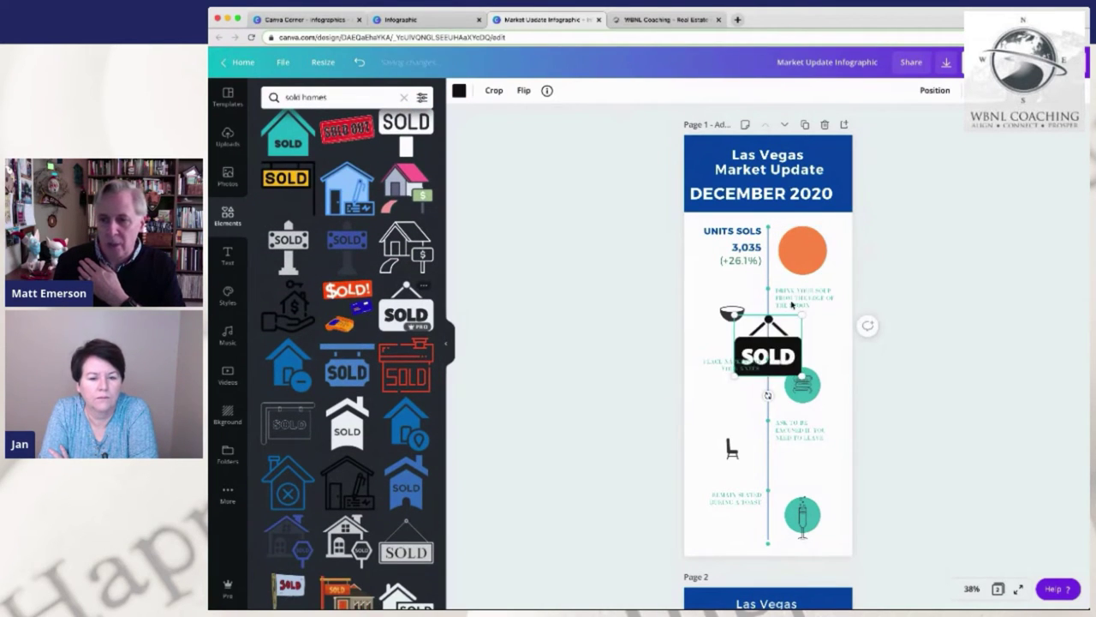
Colour the SOLD sign white and shrink it to sit inside the orange circle
click(459, 90)
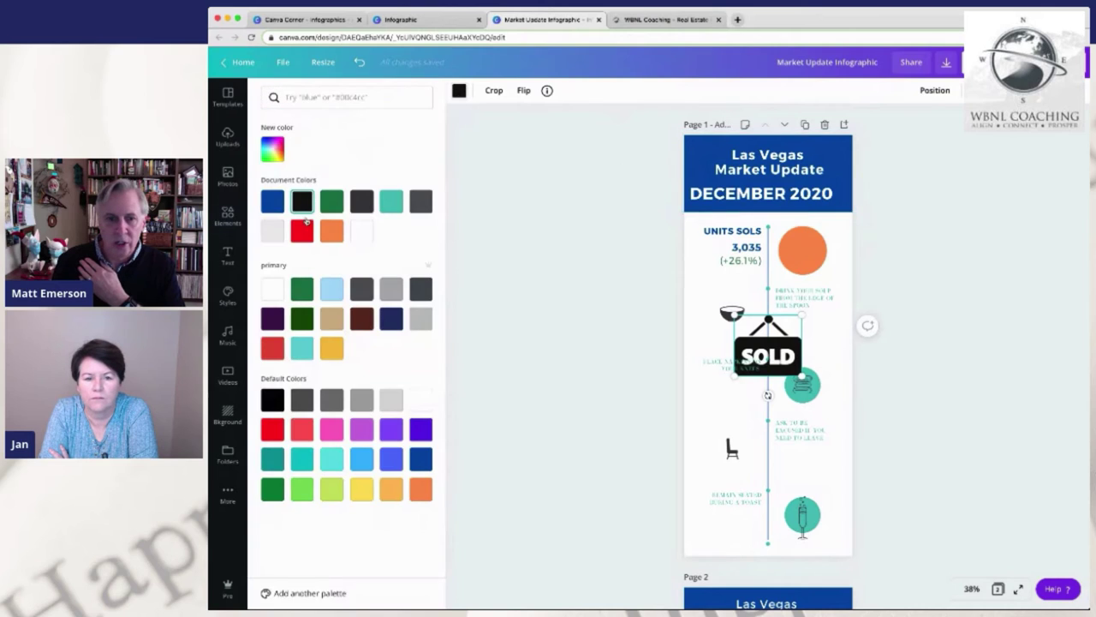
click(364, 231)
drag(801, 315, 809, 282)
click(814, 257)
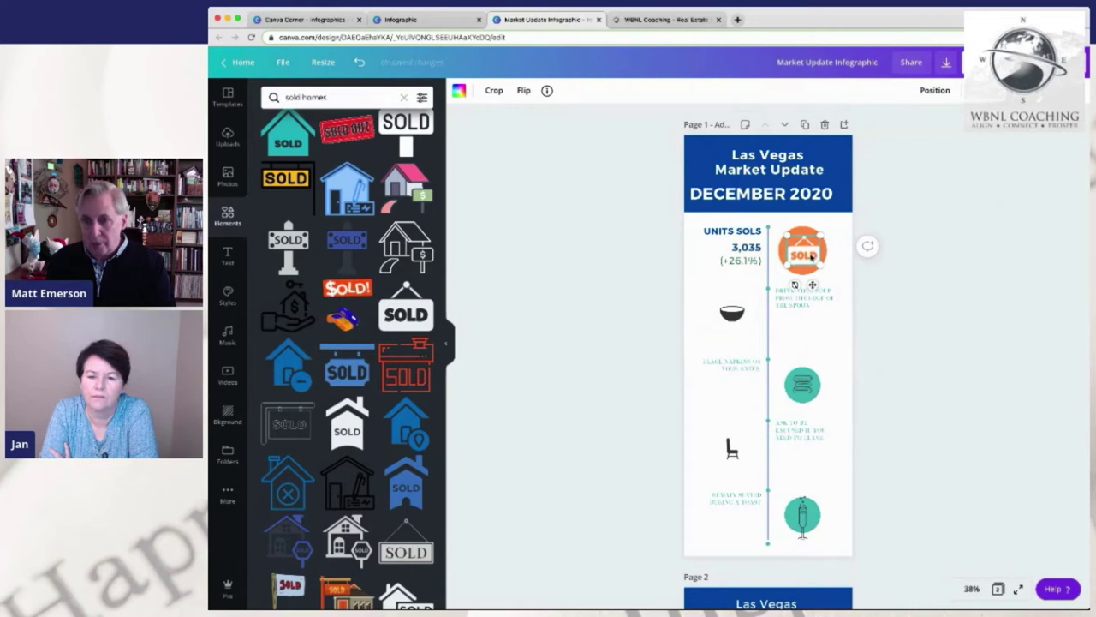
click(939, 275)
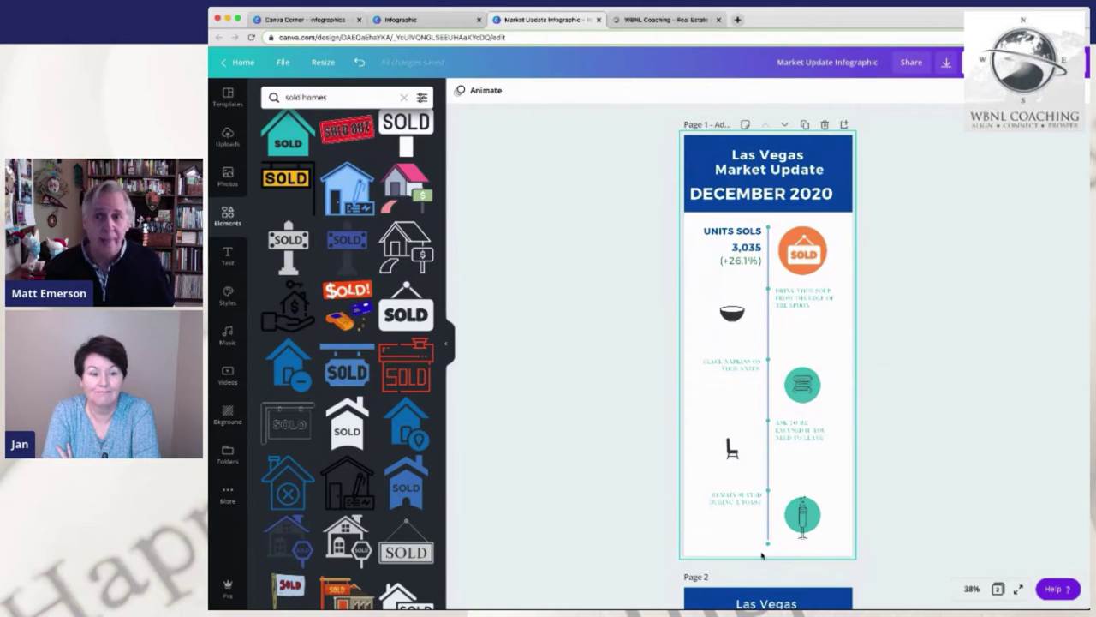
Scroll down until all of Page 2, the Las Vegas market stats for December 2020, is visible
scroll(762, 556, down, 10)
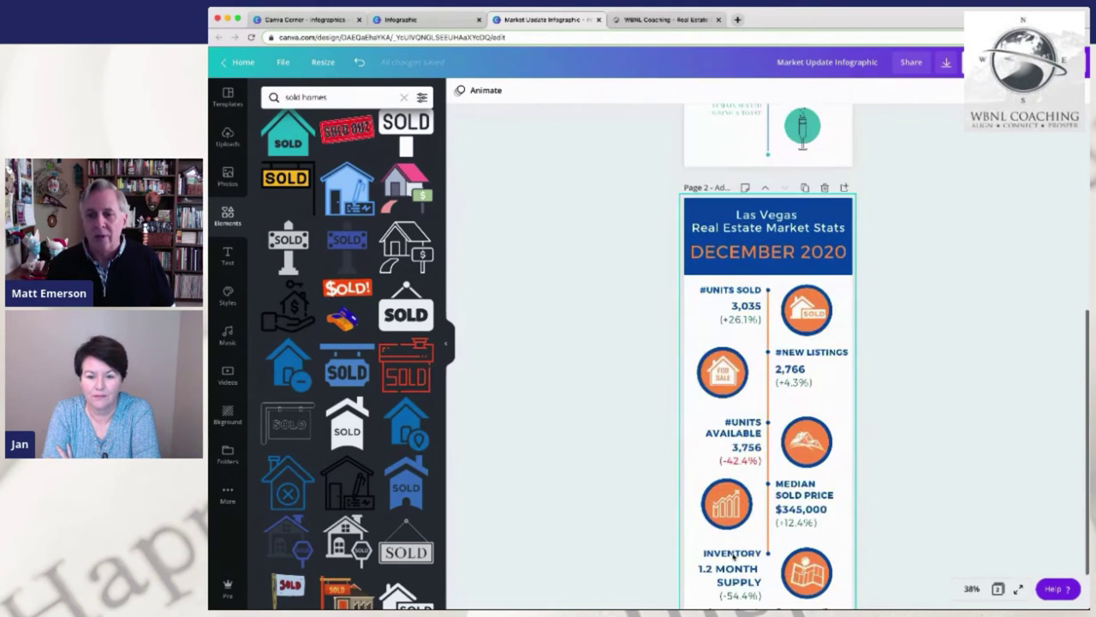
scroll(733, 556, down, 2)
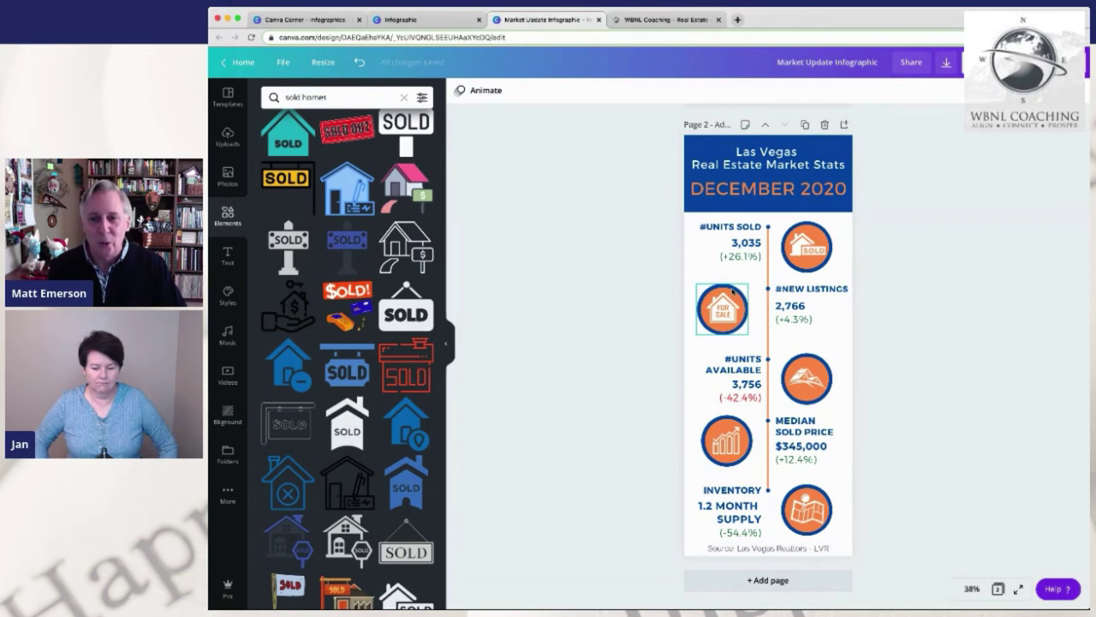
Pick Facebook Post (940 × 788 px) as the new size in Resize
click(321, 63)
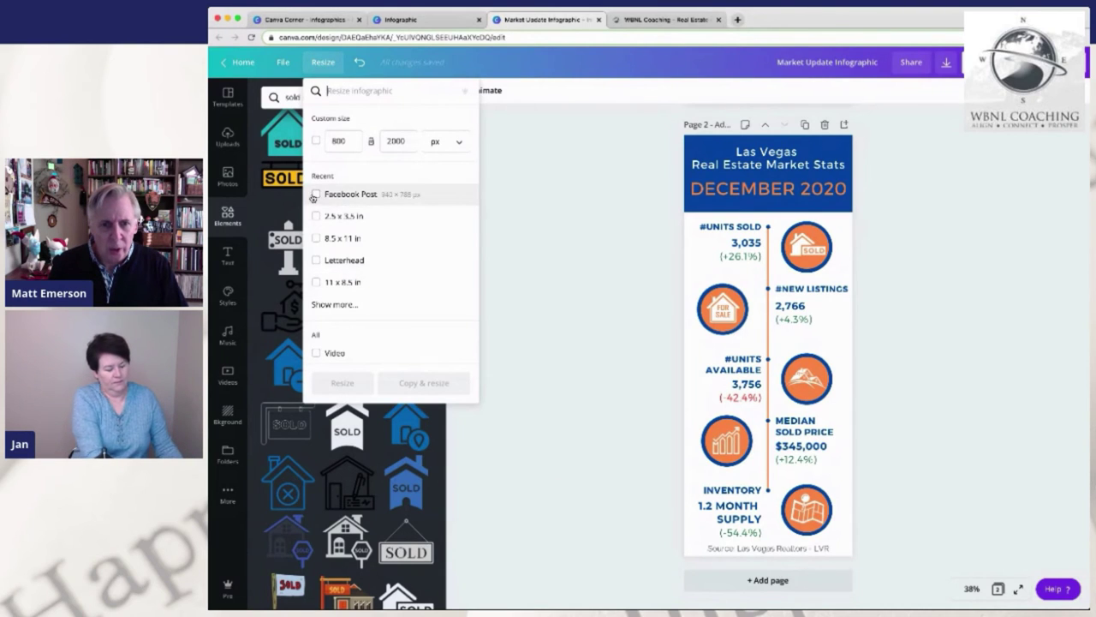
click(316, 194)
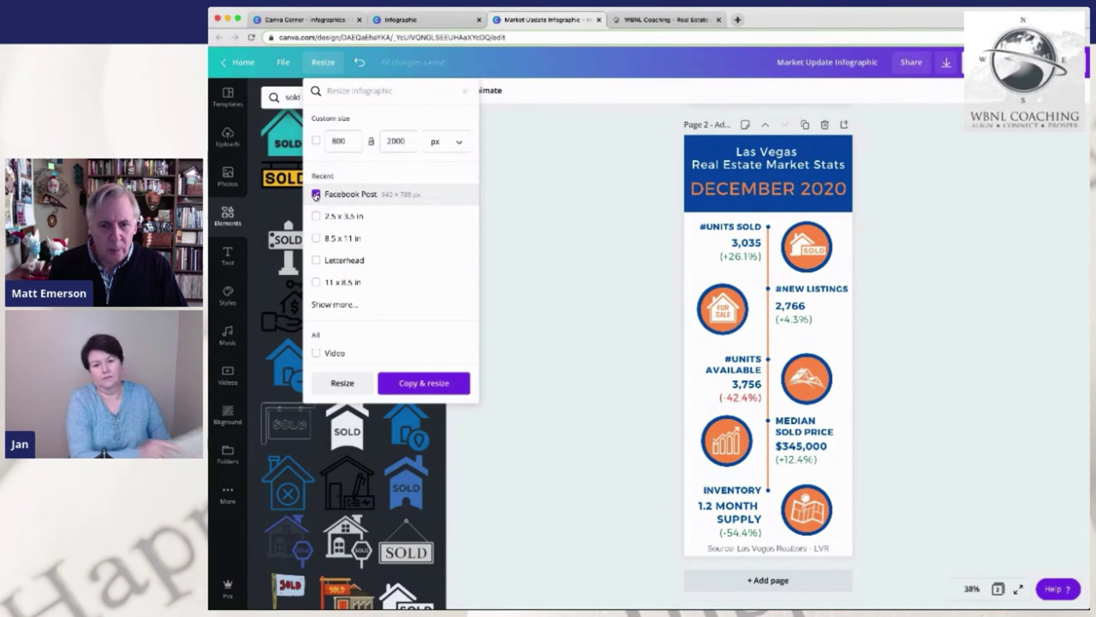
Use Copy & resize to duplicate the infographic at Facebook Post size in a new tab
click(417, 388)
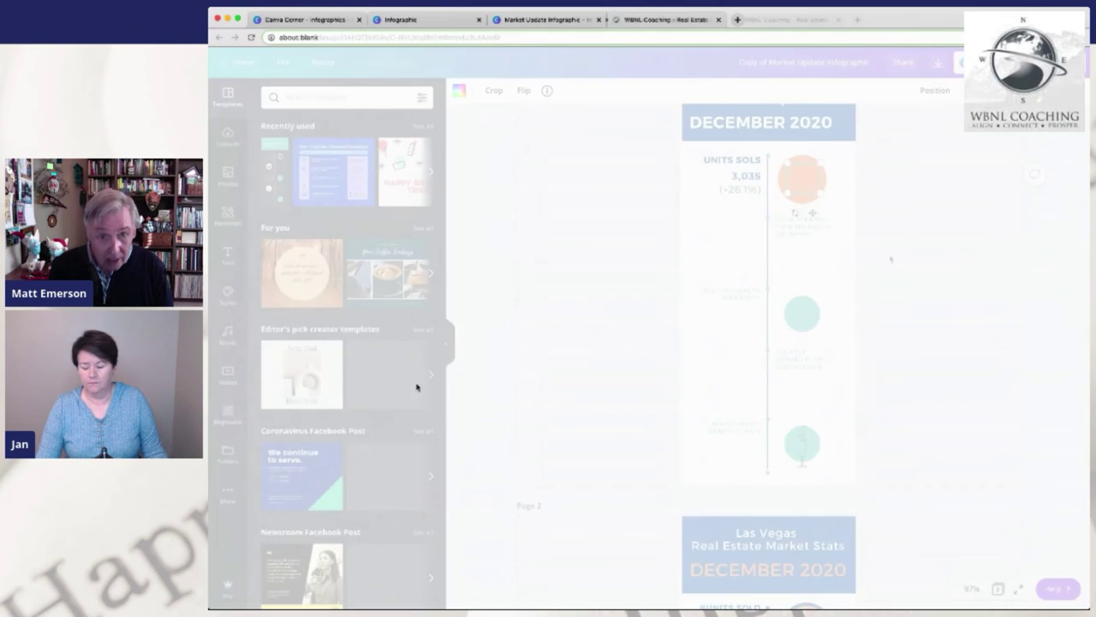
scroll(859, 225, down, 2)
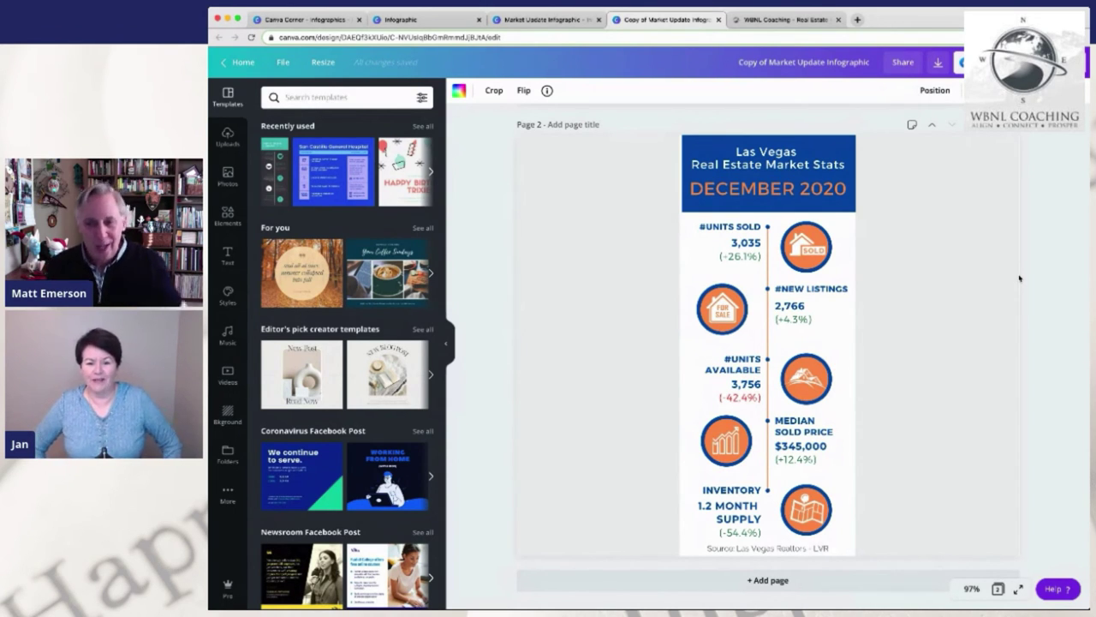
Stretch the blue header block wider, undoing the oversized stretch to the right
click(693, 208)
drag(681, 213, 517, 289)
drag(856, 289, 1019, 396)
key(ctrl+z)
key(ctrl+z)
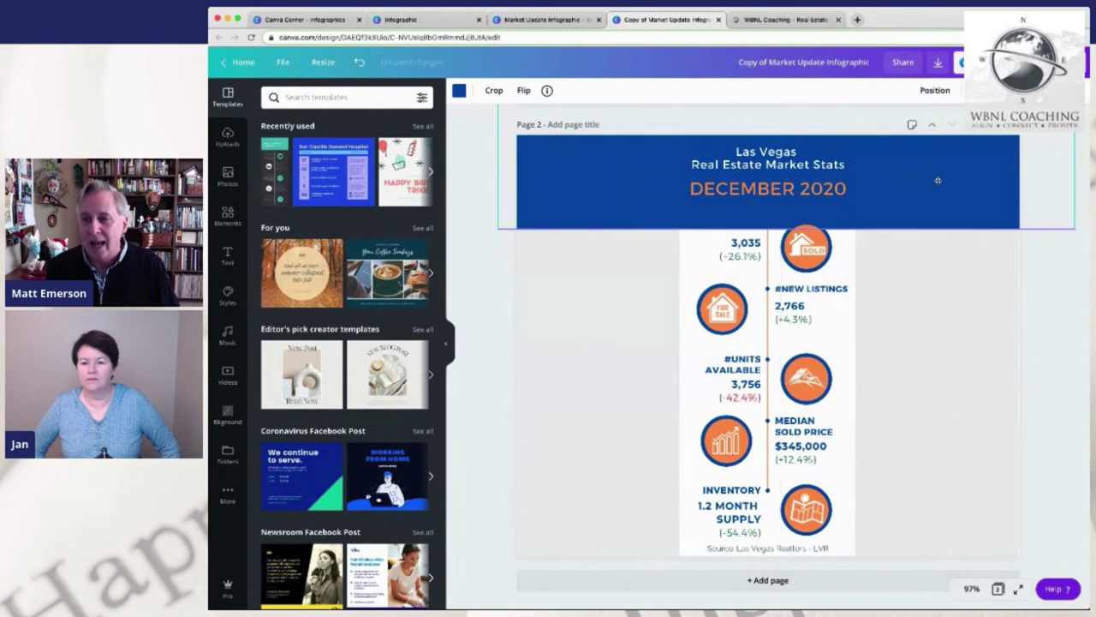
Move the SOLD and FOR SALE house icons together into the blank area on the left
click(761, 196)
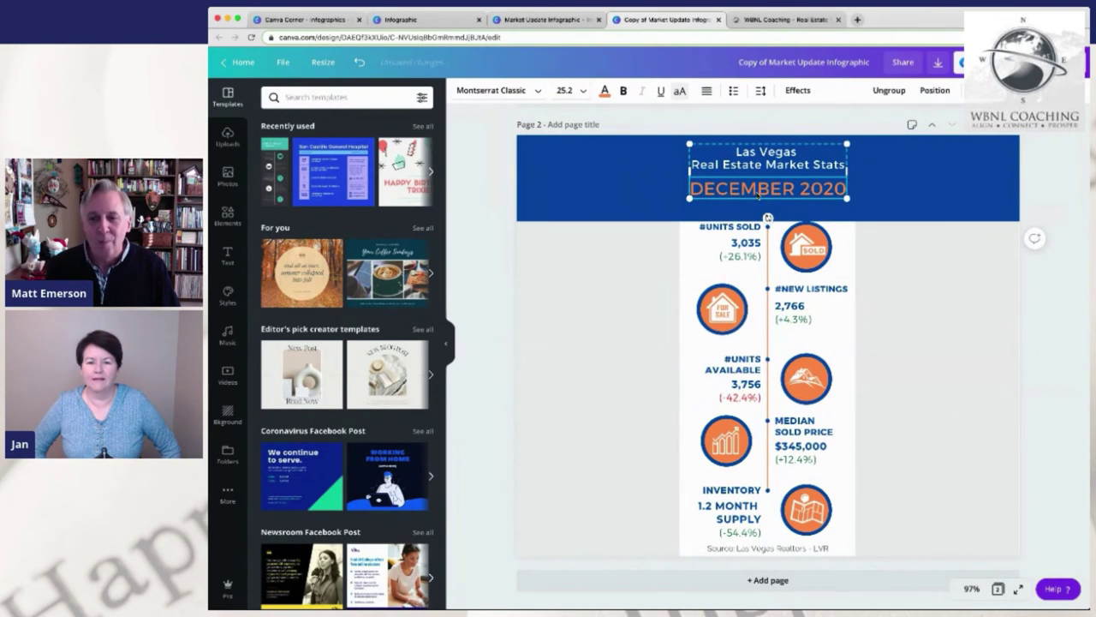
click(722, 310)
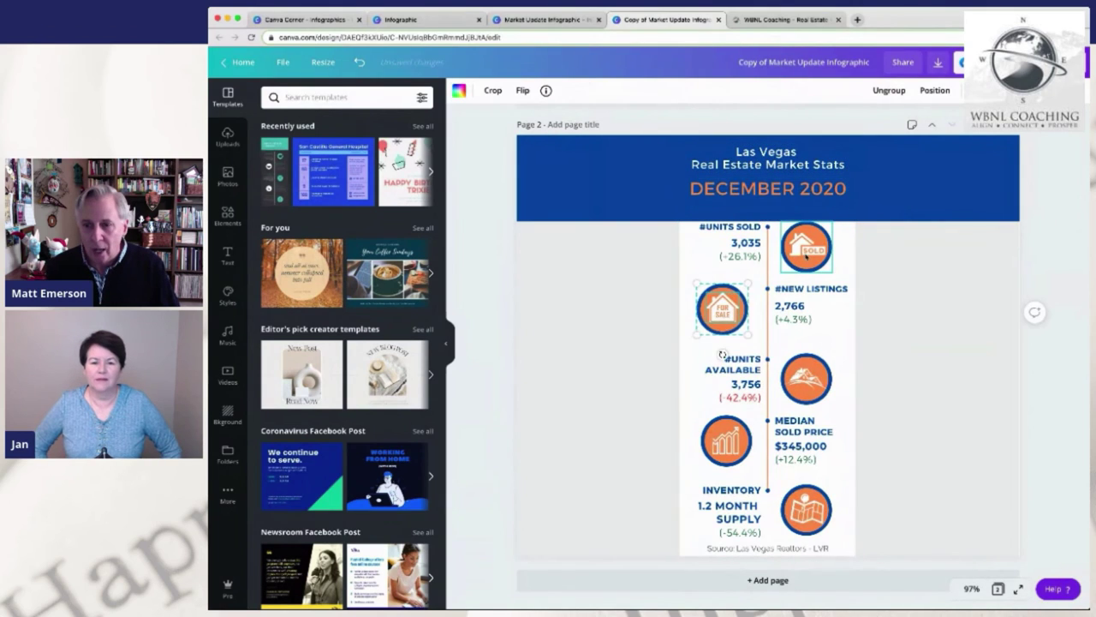
shift+click(806, 252)
drag(718, 312, 570, 336)
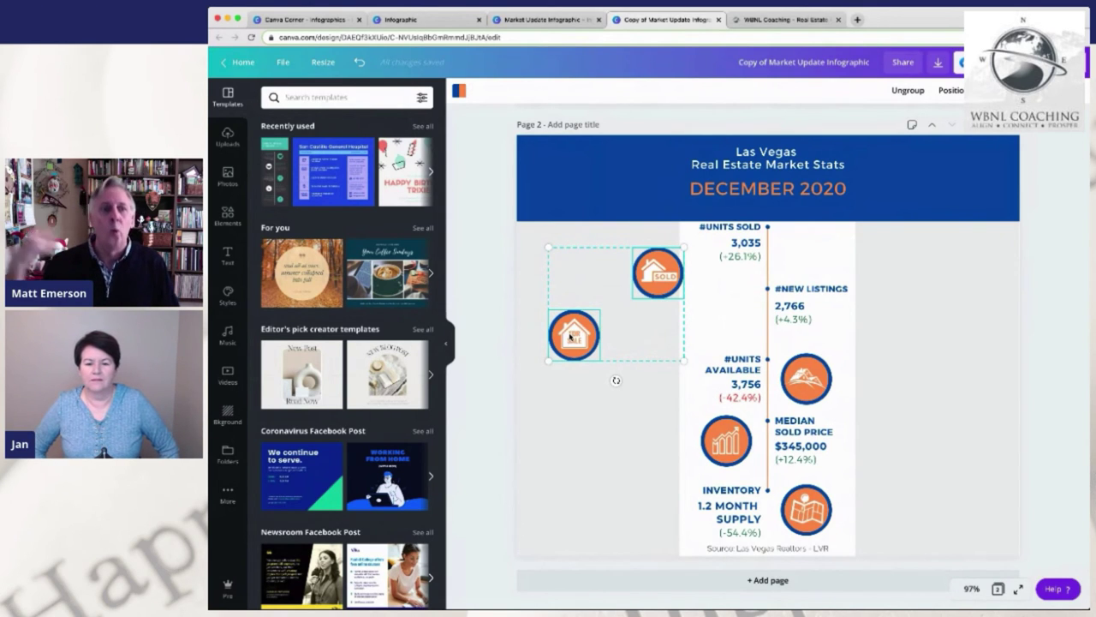
Open the MarketUpdate_Infographic_FB design from Your designs on the Canva home page
click(325, 20)
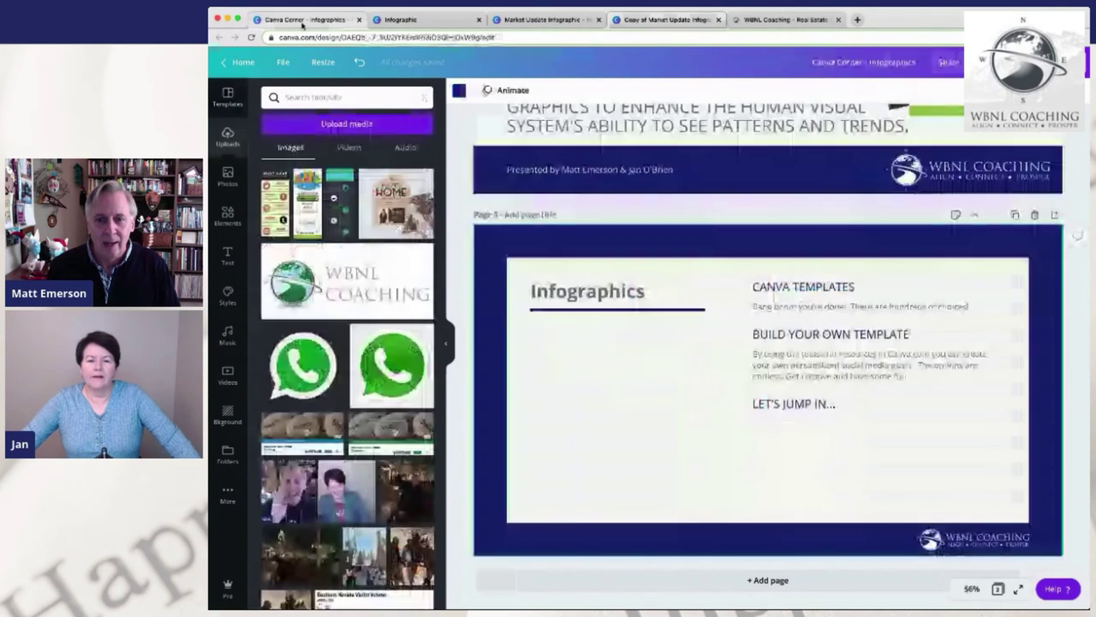
key(ctrl+Tab)
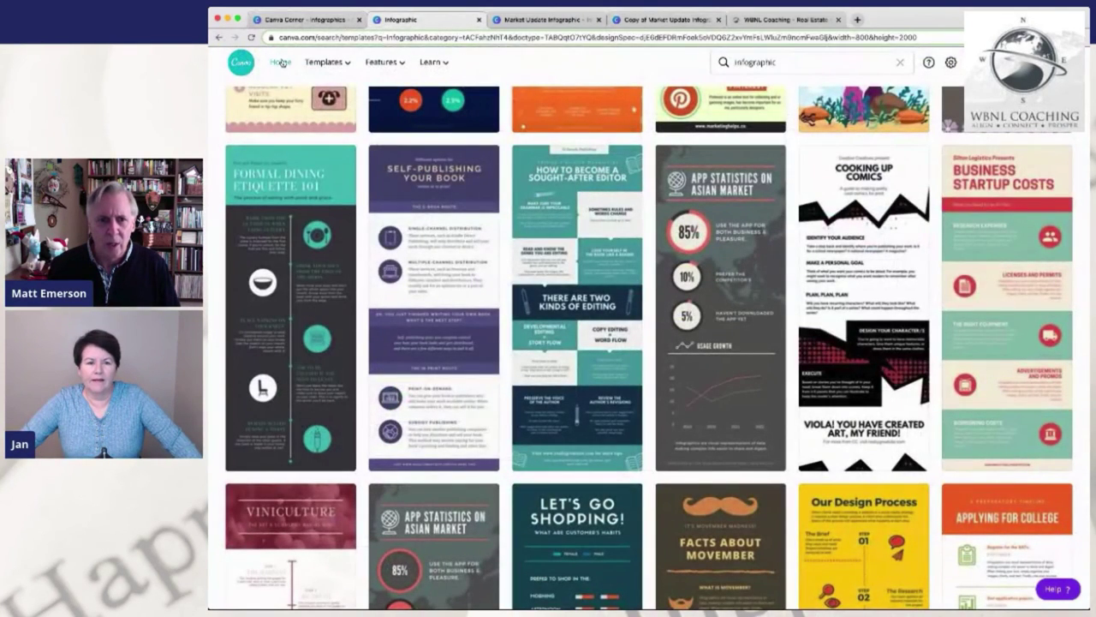
click(280, 62)
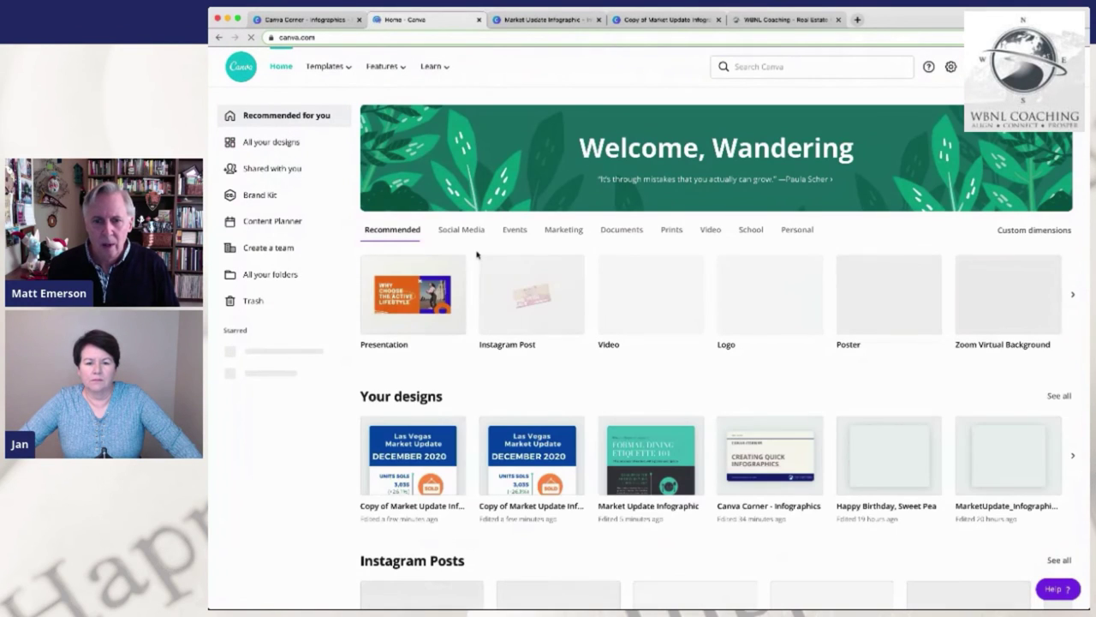
click(994, 458)
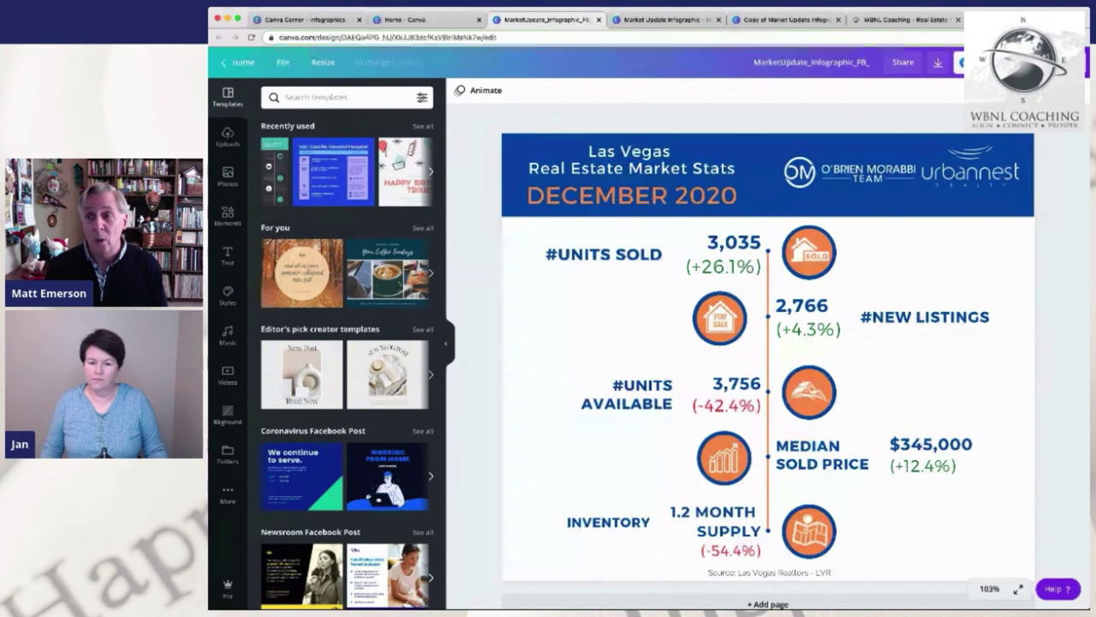
click(1071, 62)
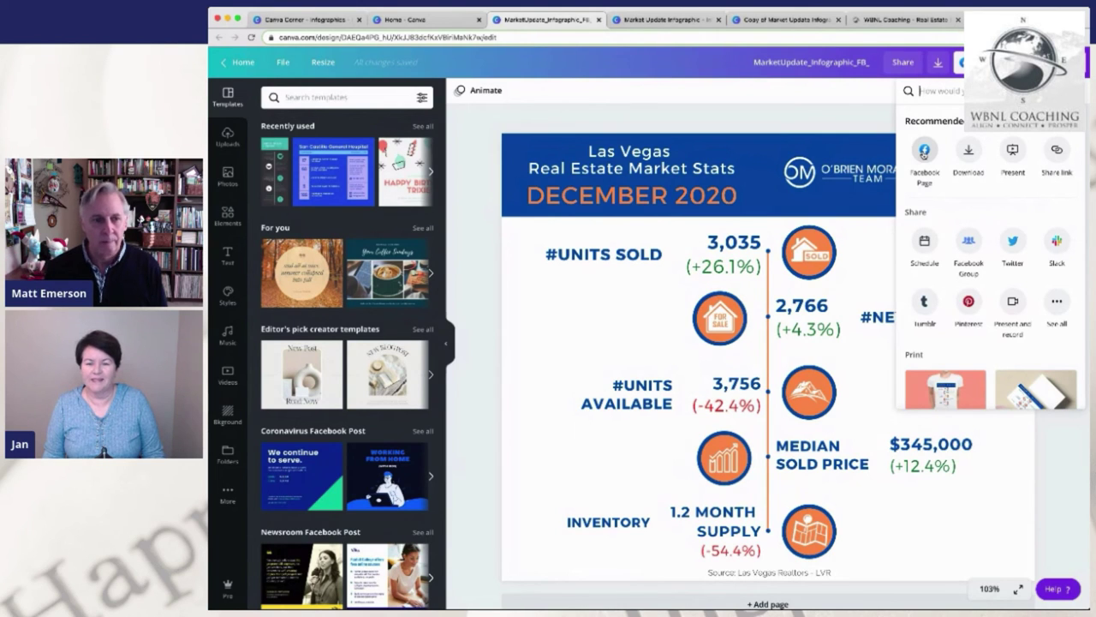
click(497, 284)
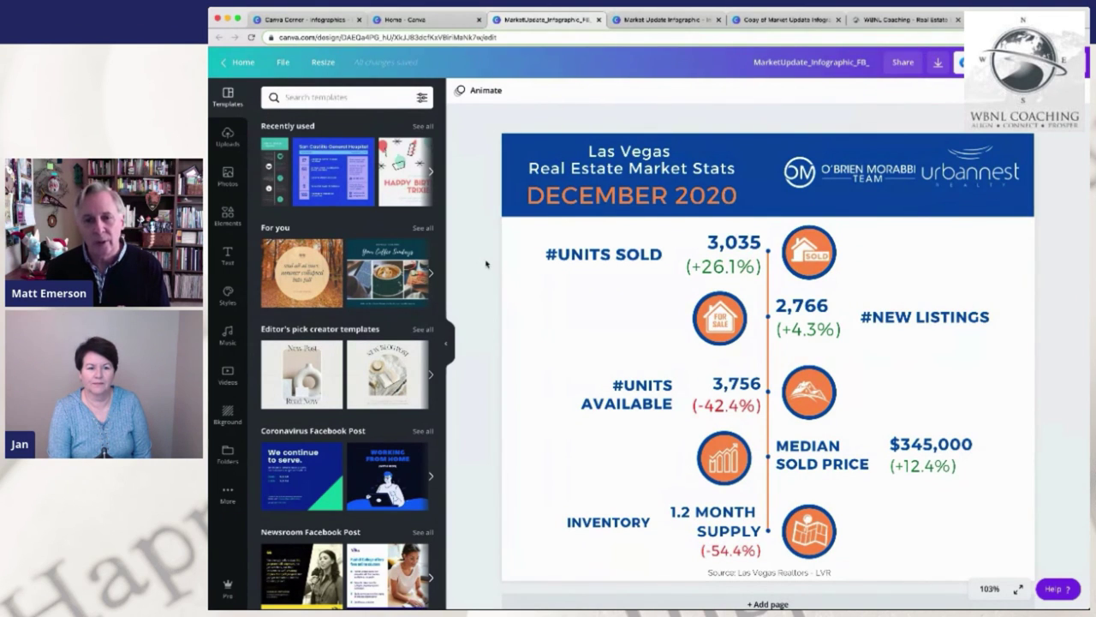
scroll(486, 264, down, 1)
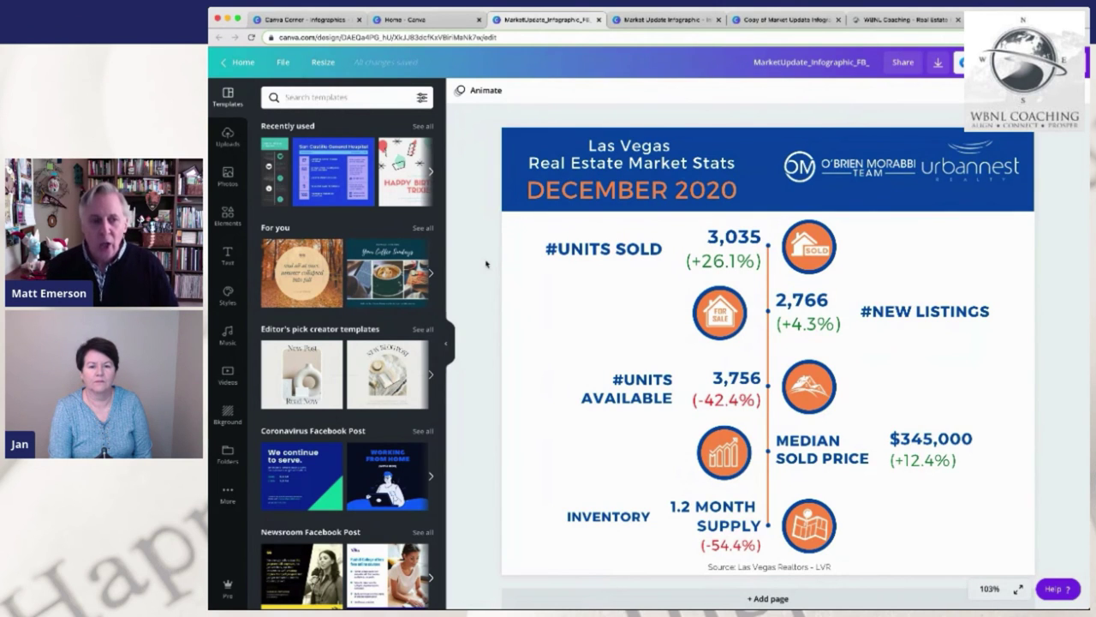
Add the scribble swoosh sticker from Elements and stretch it across the header
click(287, 97)
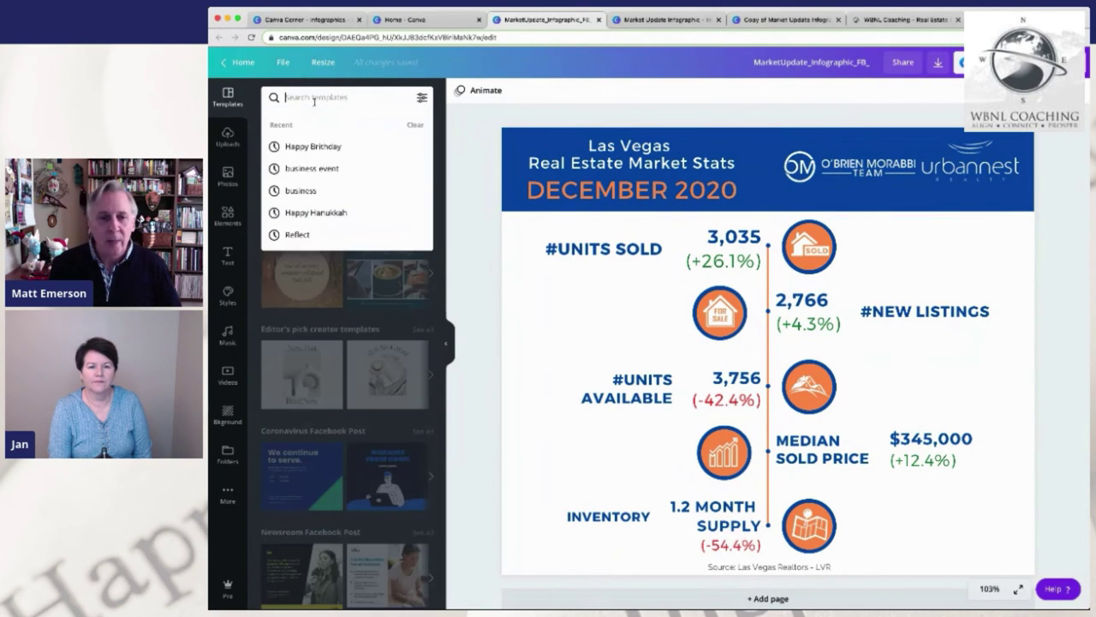
click(227, 214)
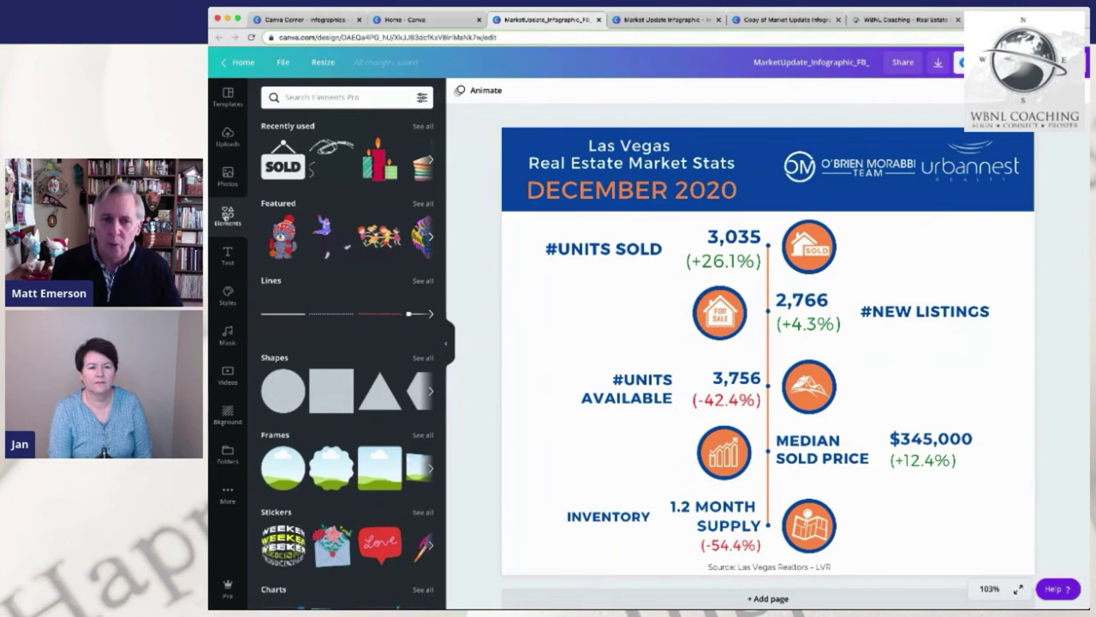
click(329, 165)
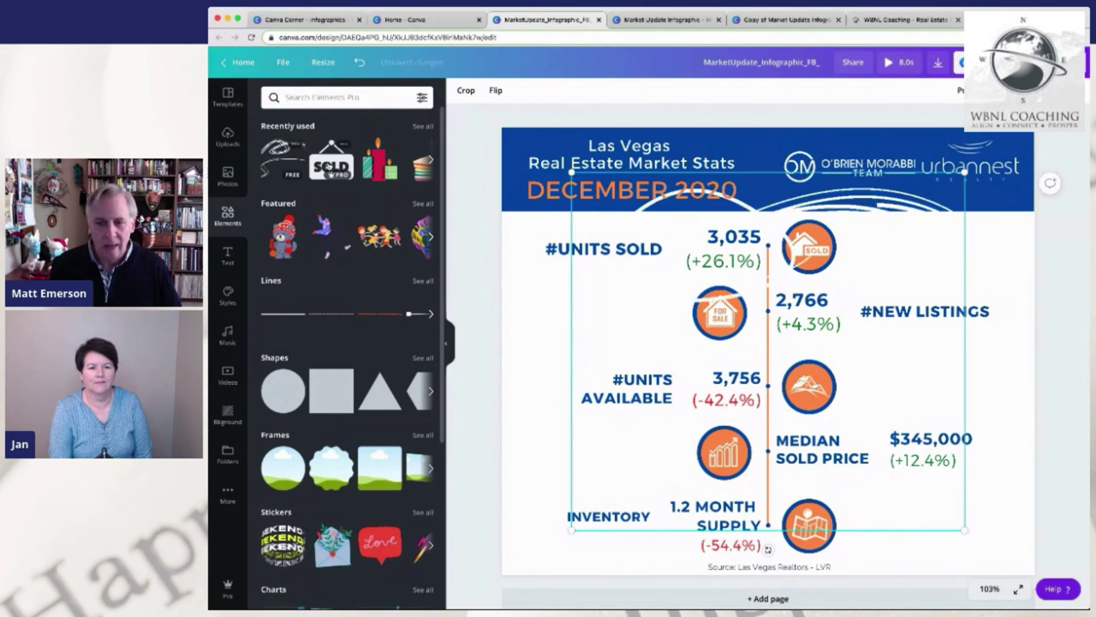
drag(761, 208, 758, 114)
drag(568, 438, 502, 501)
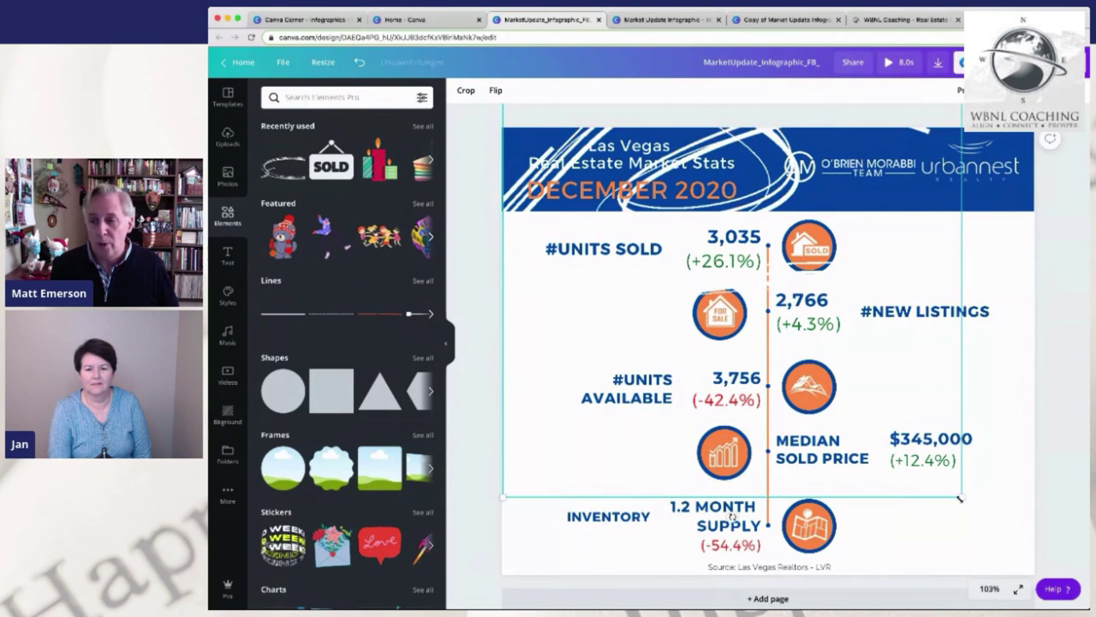
mouse_move(964, 501)
mouse_down()
mouse_move(1069, 529)
mouse_move(999, 521)
mouse_move(972, 450)
mouse_move(972, 153)
mouse_up()
Layer the swoosh above the header background but behind the title, and make it much fainter
click(961, 90)
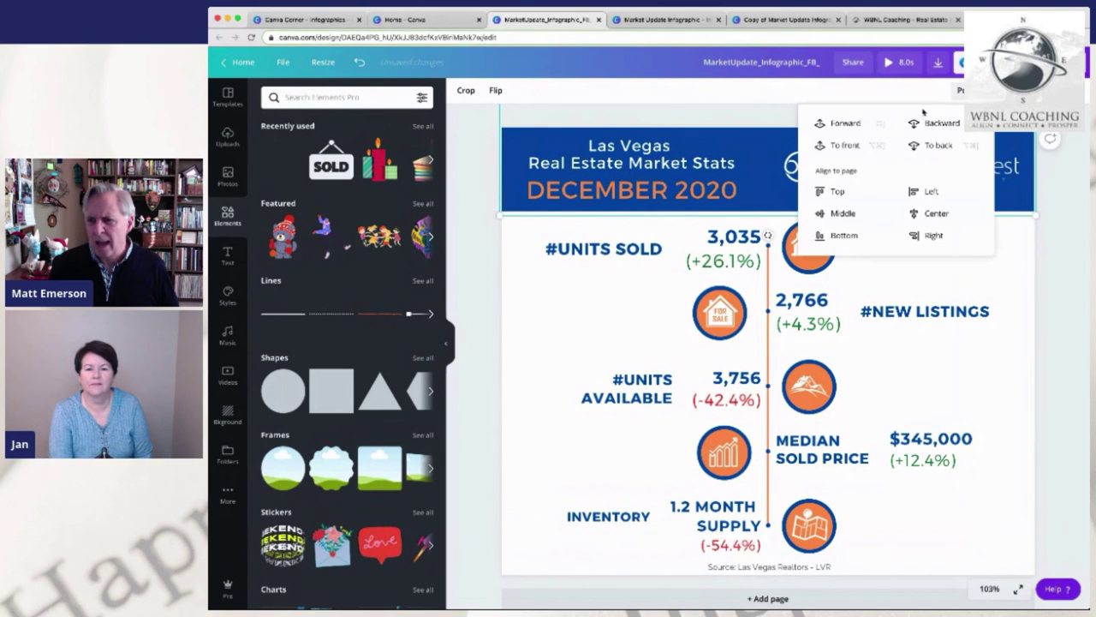
click(932, 122)
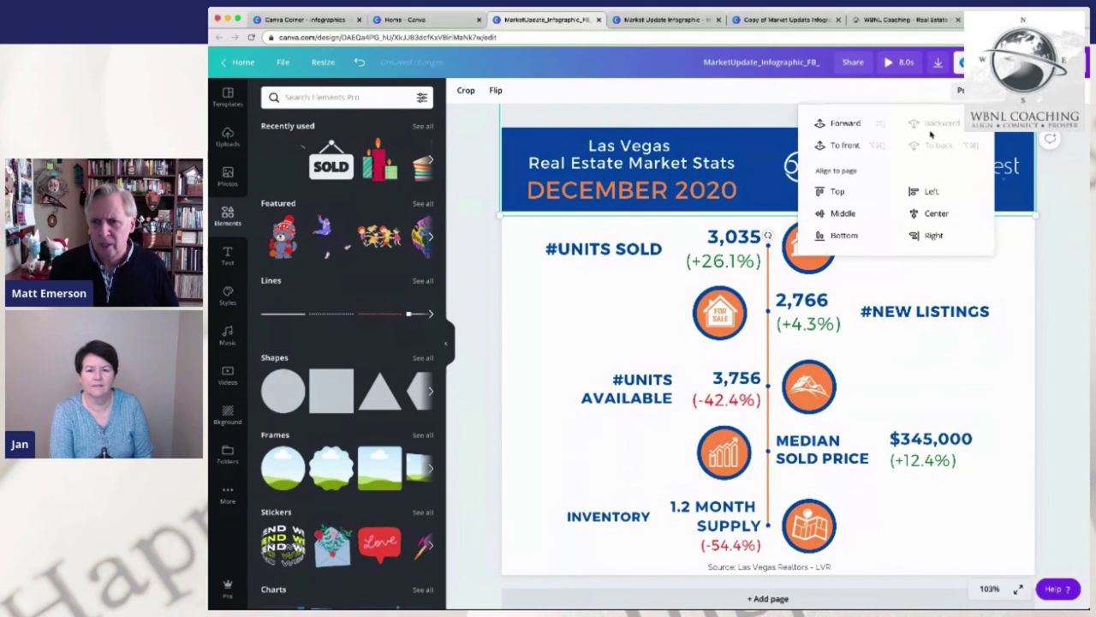
click(839, 124)
click(840, 125)
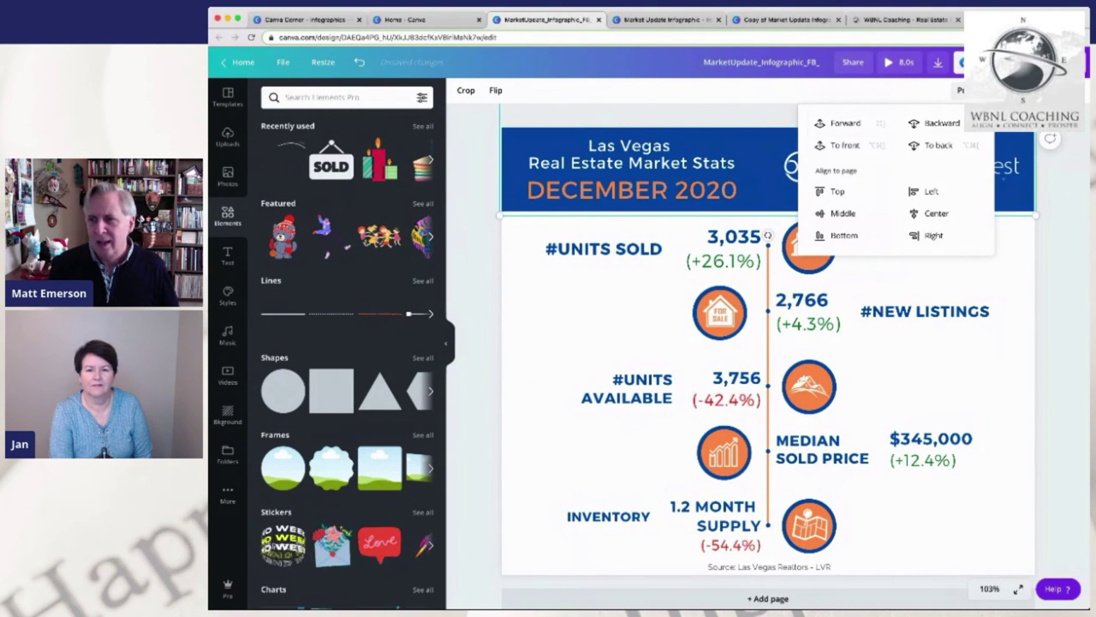
click(1007, 90)
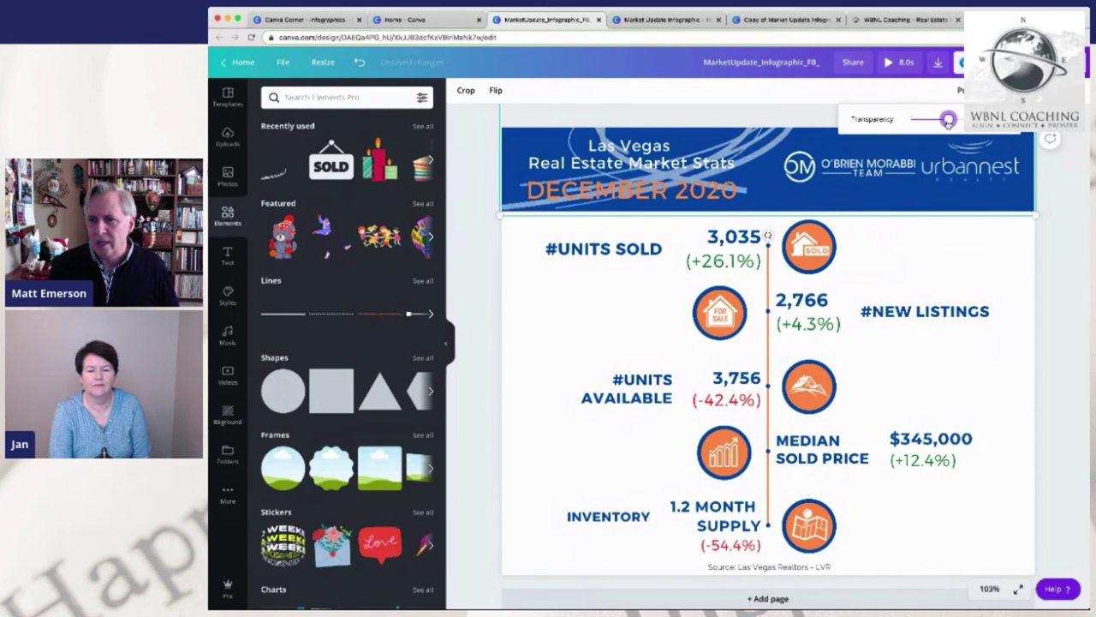
drag(939, 125, 925, 125)
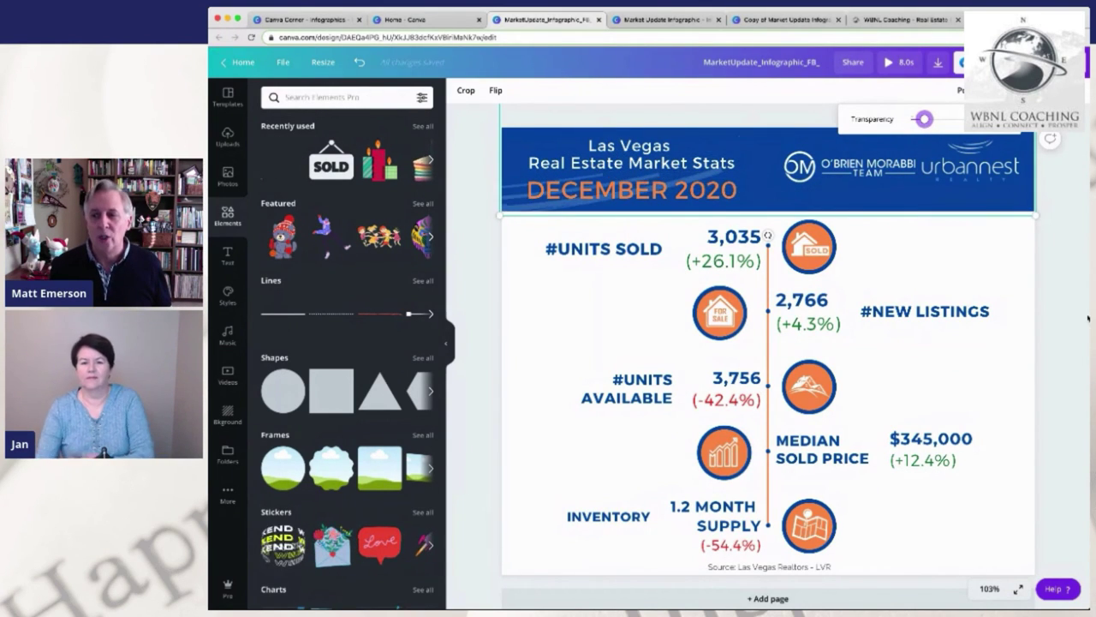
click(1071, 277)
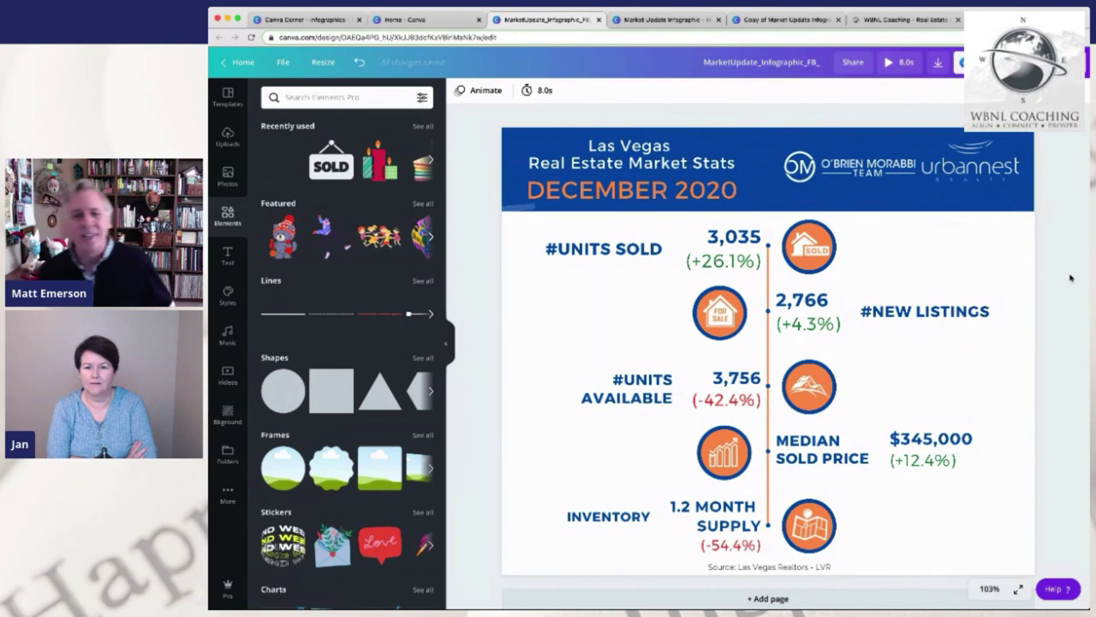
Switch from the Canva editor to the WBNL Coaching website's home page tab
mouse_move(376, 167)
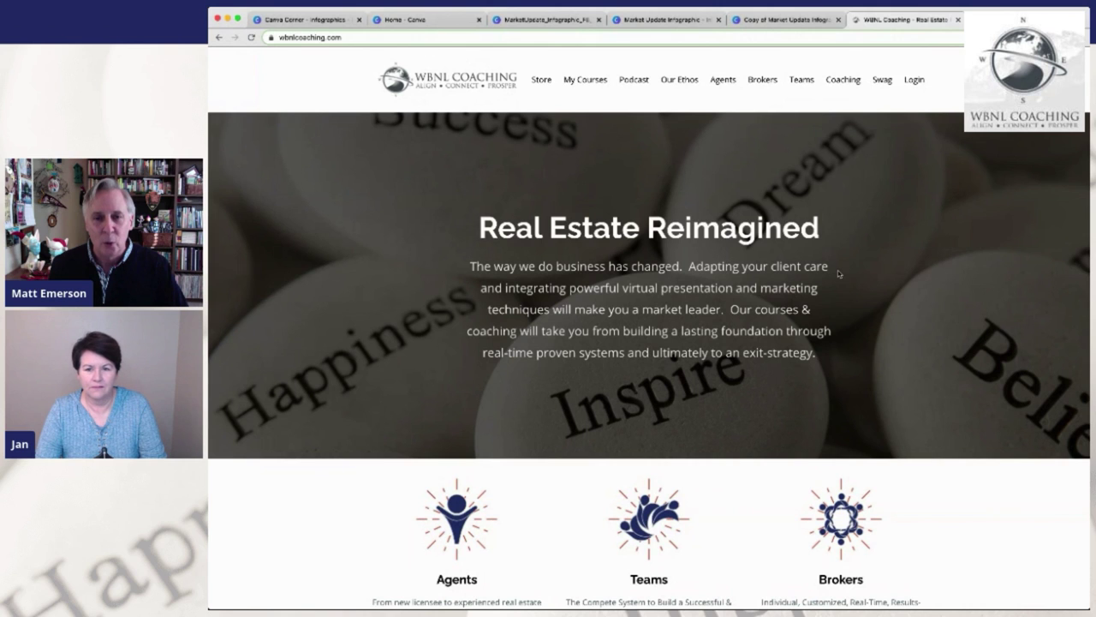
Go to the podcast page from the WBNL Coaching site's top navigation
scroll(840, 275, down, 6)
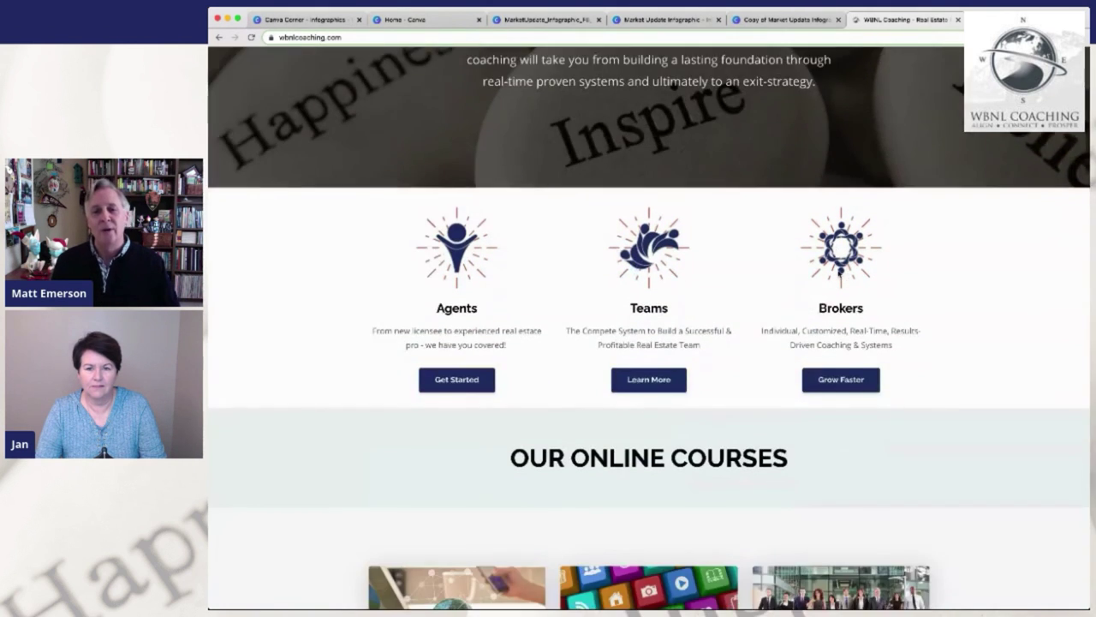
scroll(839, 274, up, 6)
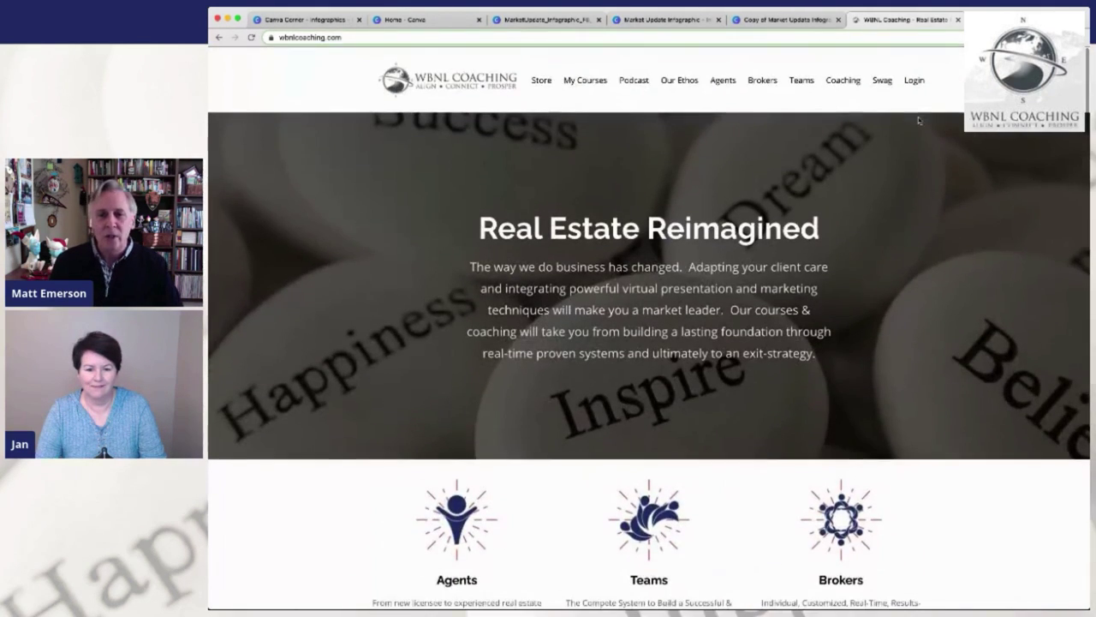
click(635, 80)
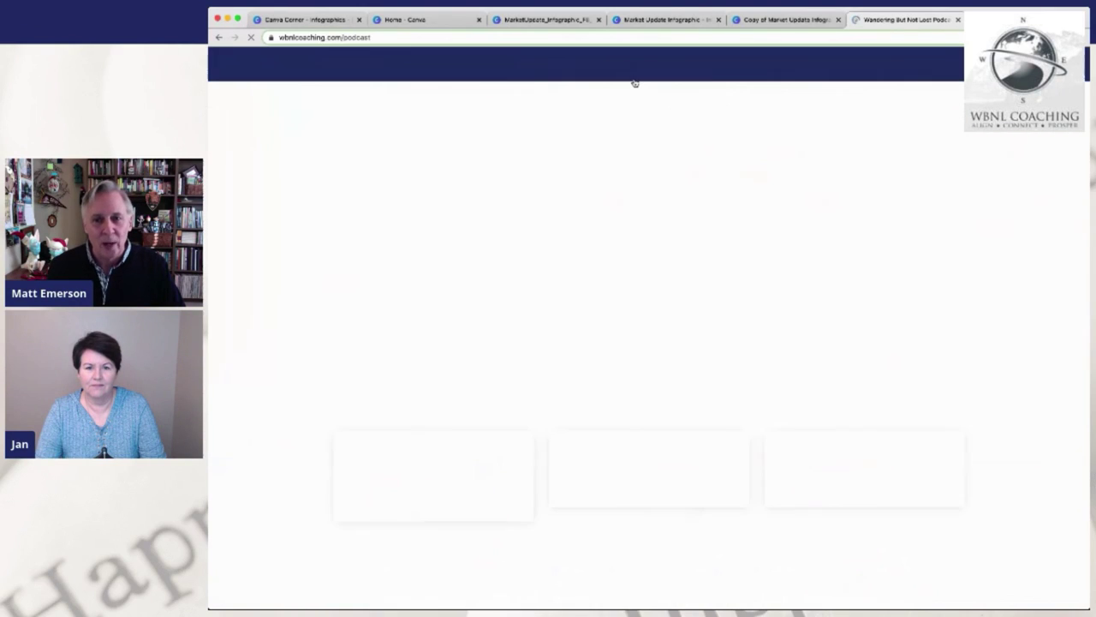